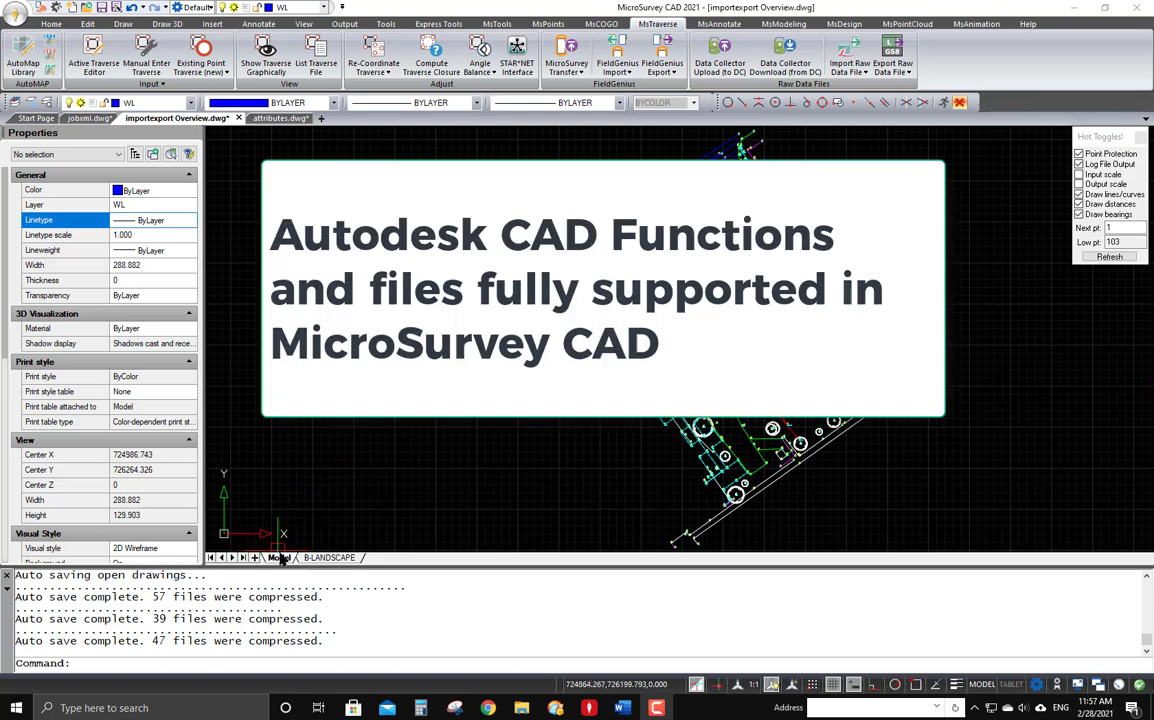
- Display the B-LANDSCAPE layout of the importexport Overview drawing
{"action": "left_click", "coordinate": [333, 557]}
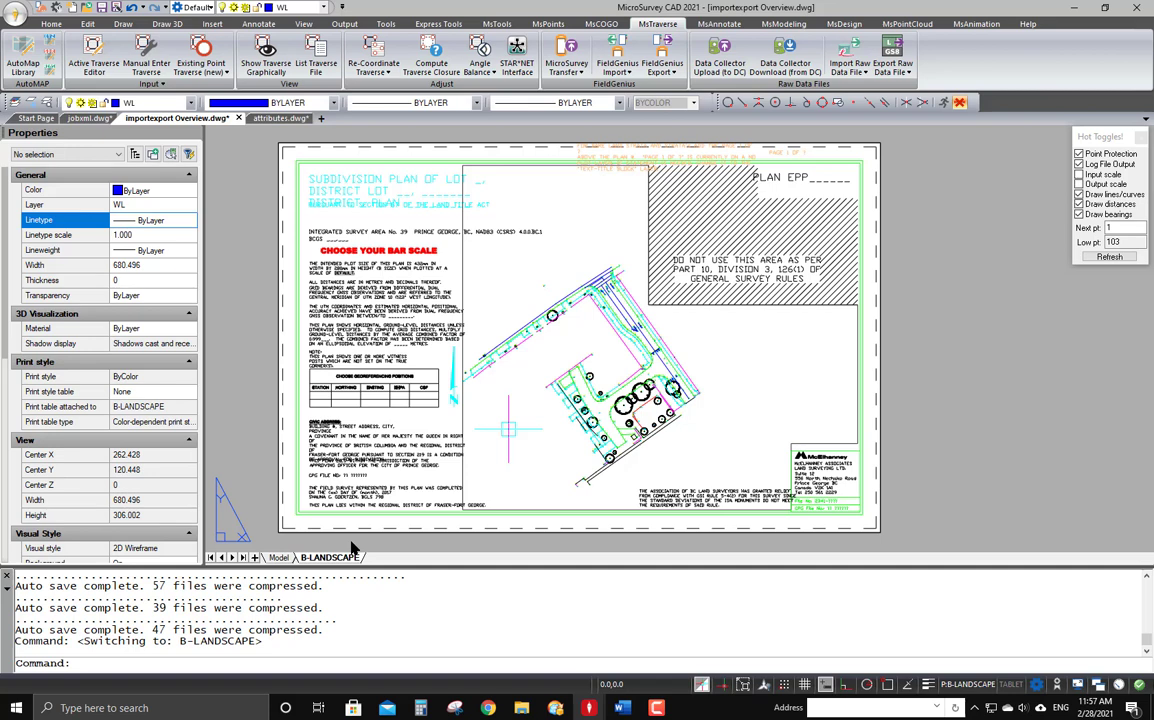
- In the jobxml drawing, bring up the ASCII point import types for review and dismiss them without importing
{"action": "left_click", "coordinate": [87, 119]}
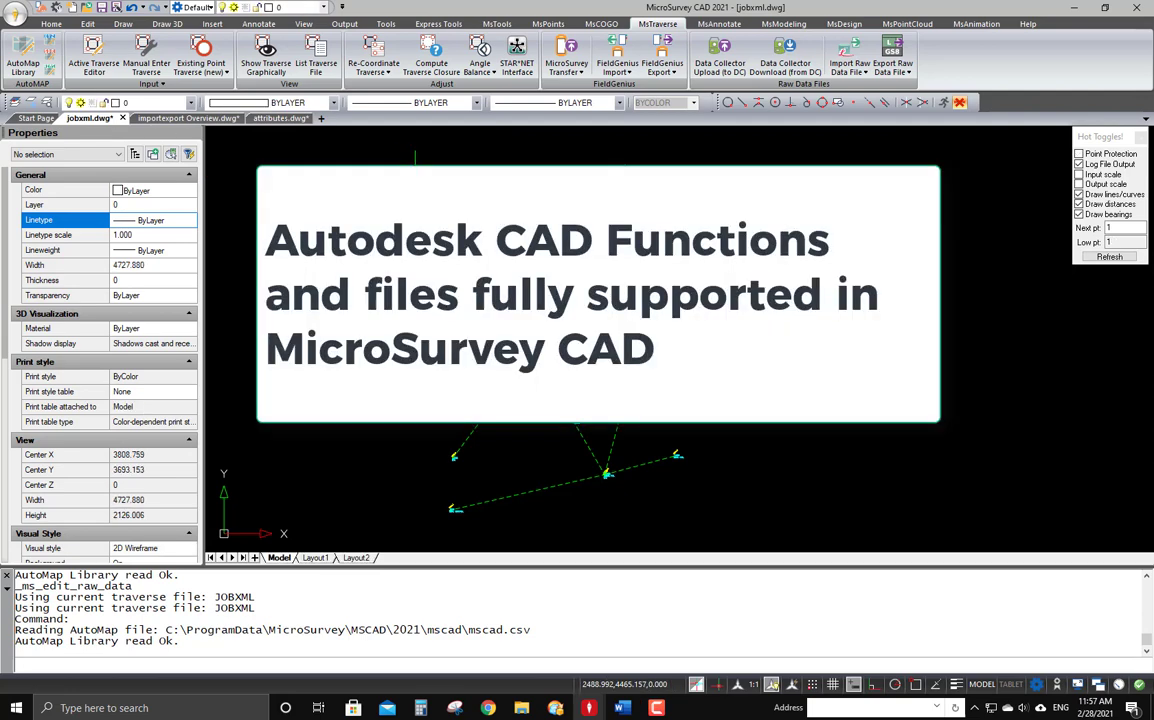
{"action": "left_click", "coordinate": [548, 24]}
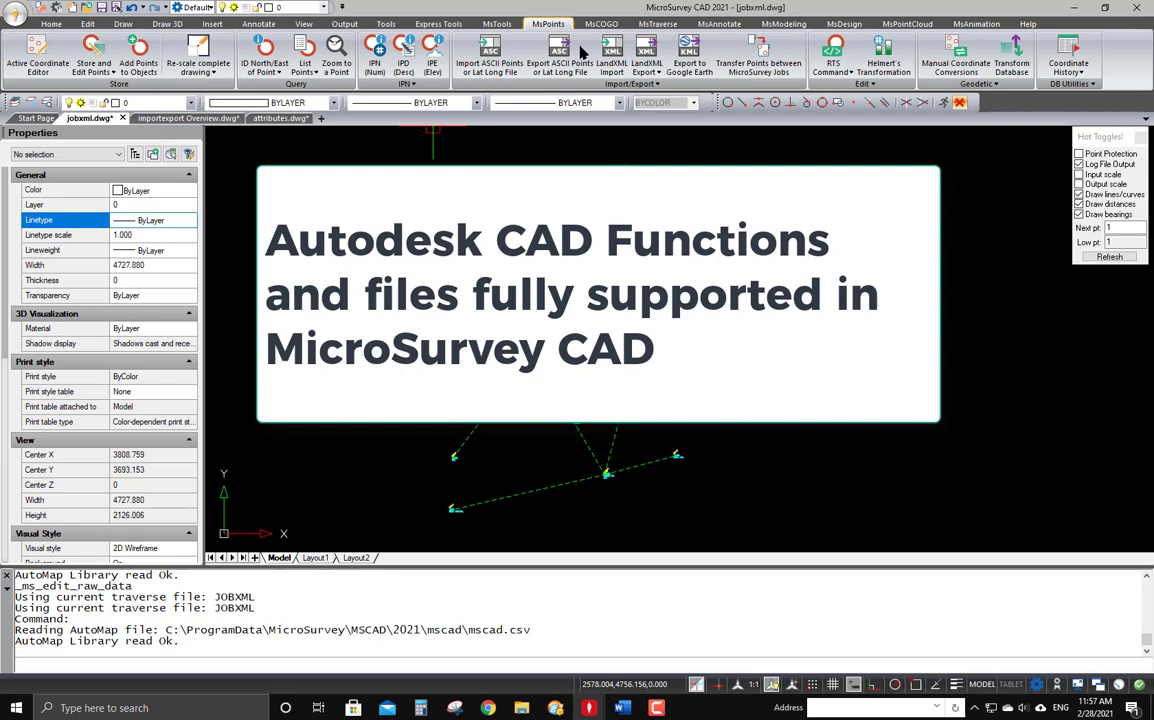
{"action": "left_click", "coordinate": [490, 52]}
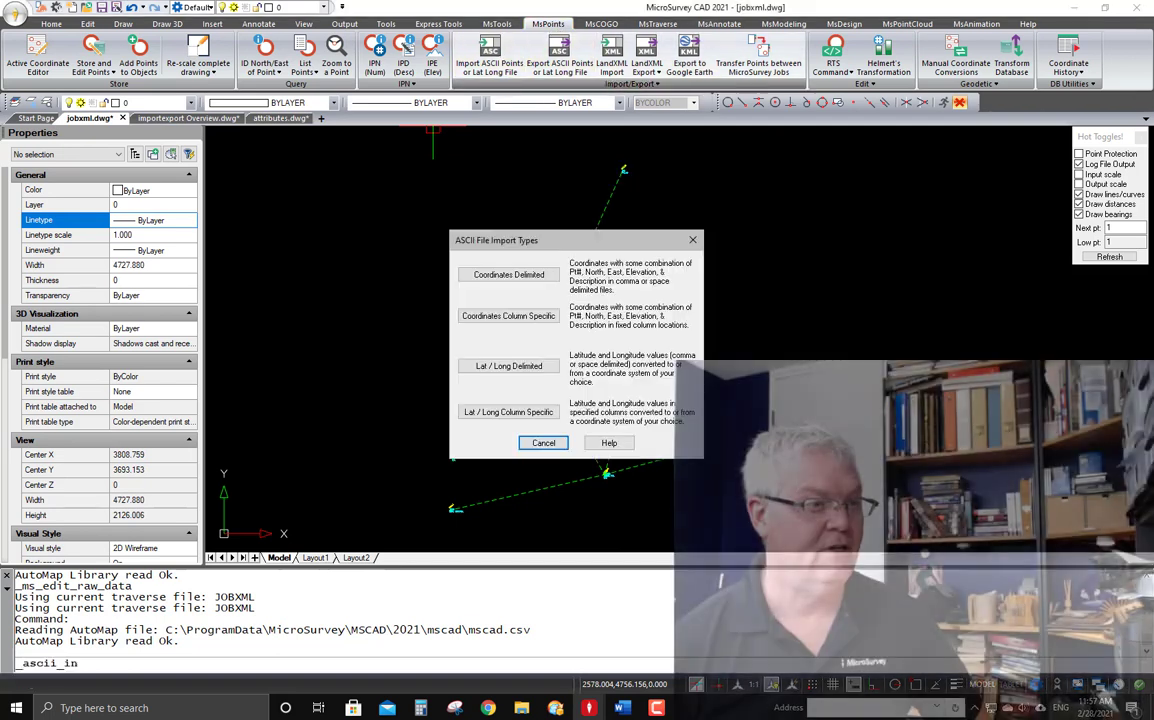
{"action": "left_click", "coordinate": [694, 241]}
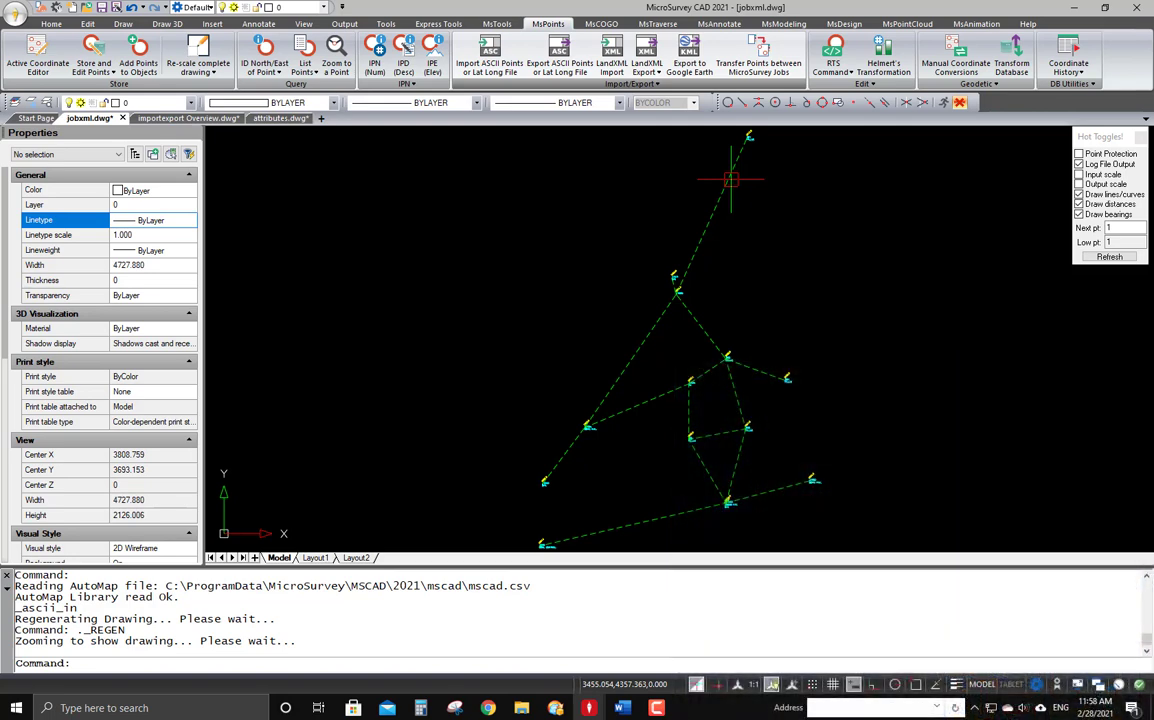
- Review the jobxml point coordinates and descriptions in the Active Coordinate Editor and close it
{"action": "left_click", "coordinate": [35, 50]}
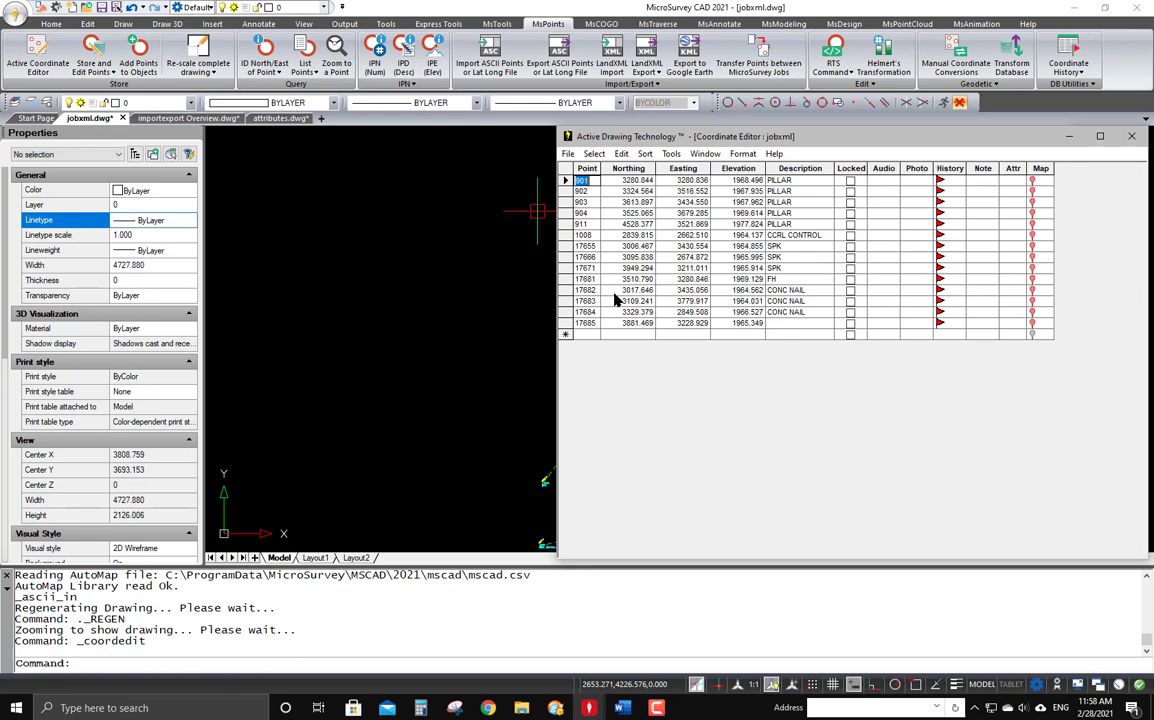
{"action": "left_click", "coordinate": [1131, 138]}
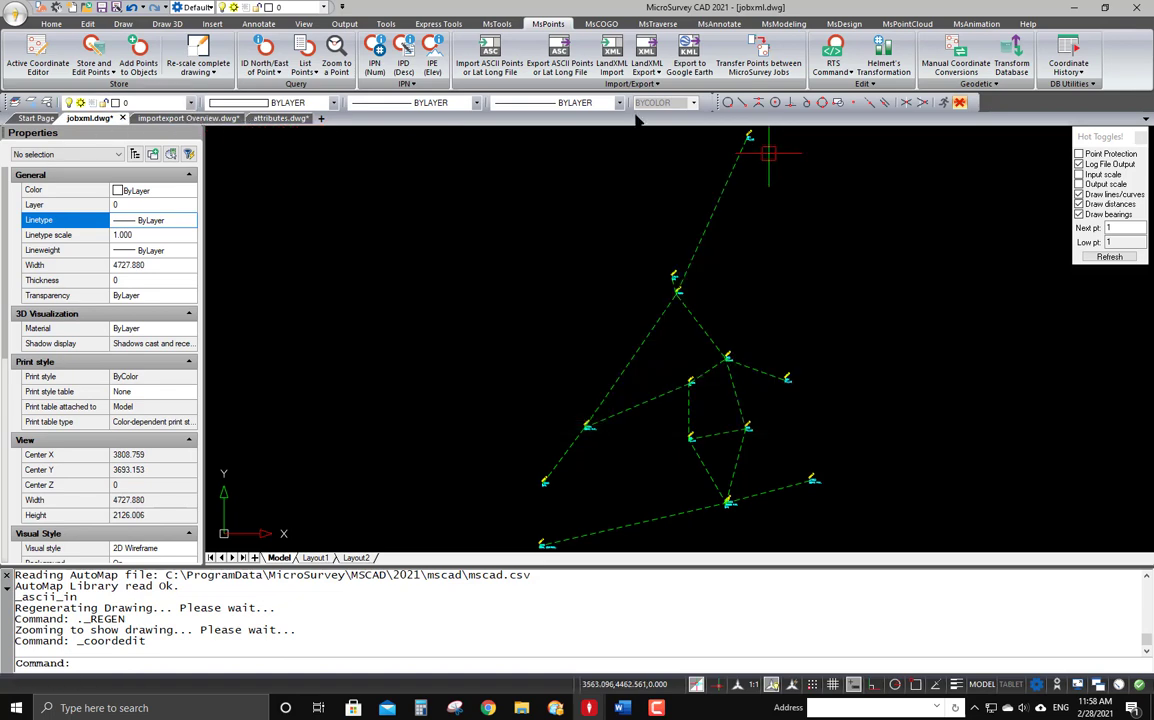
- Look over the raw data file formats available for traverse import without choosing one
{"action": "left_click", "coordinate": [657, 24]}
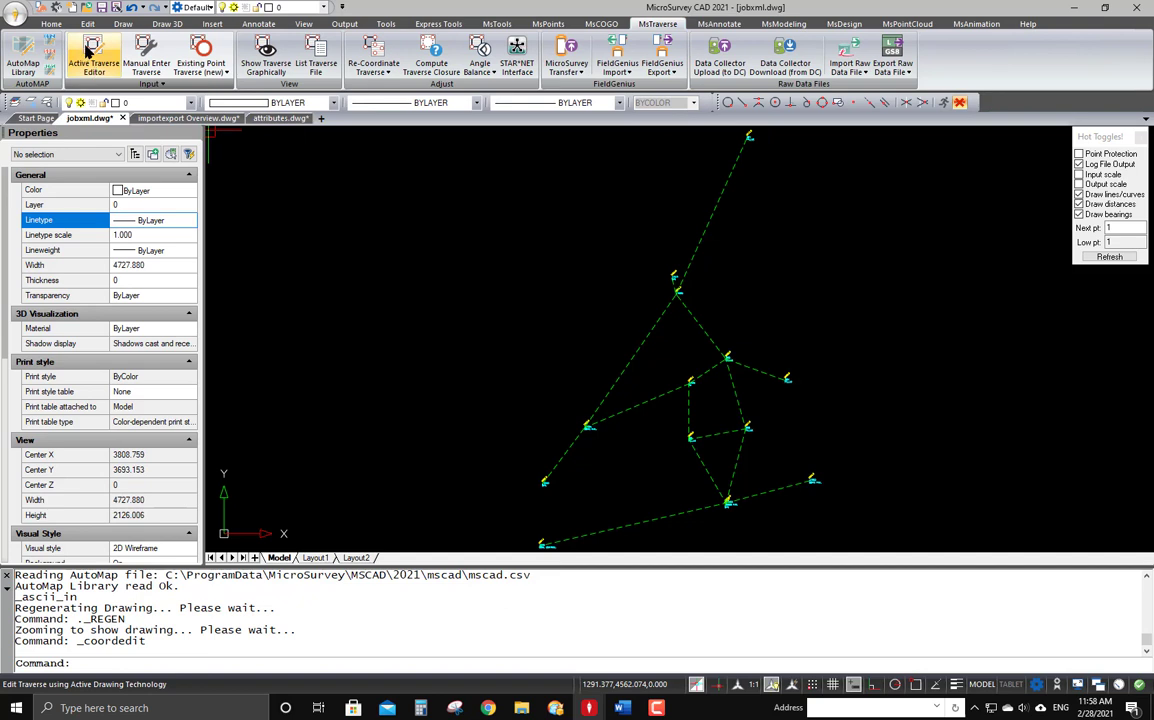
{"action": "left_click", "coordinate": [862, 72]}
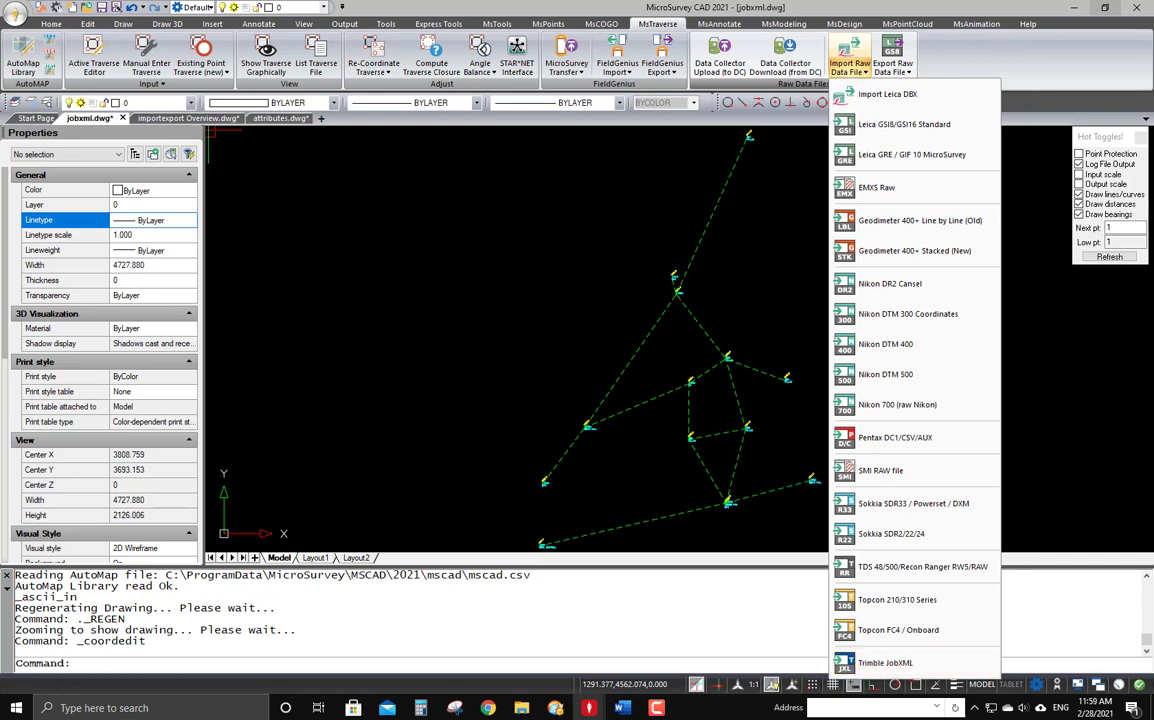
{"action": "left_click", "coordinate": [781, 211]}
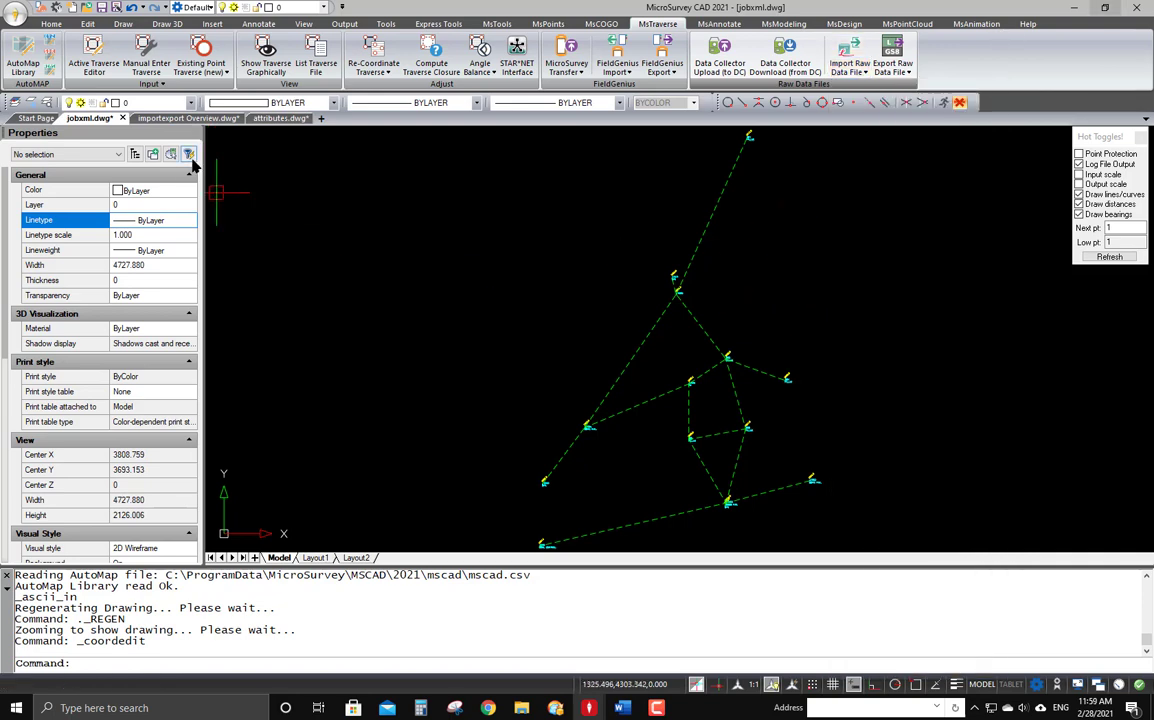
- In the Active Traverse Editor, select the rows from station 901 to station 902, show their shots in the drawing, and close the editor
{"action": "left_click", "coordinate": [95, 55]}
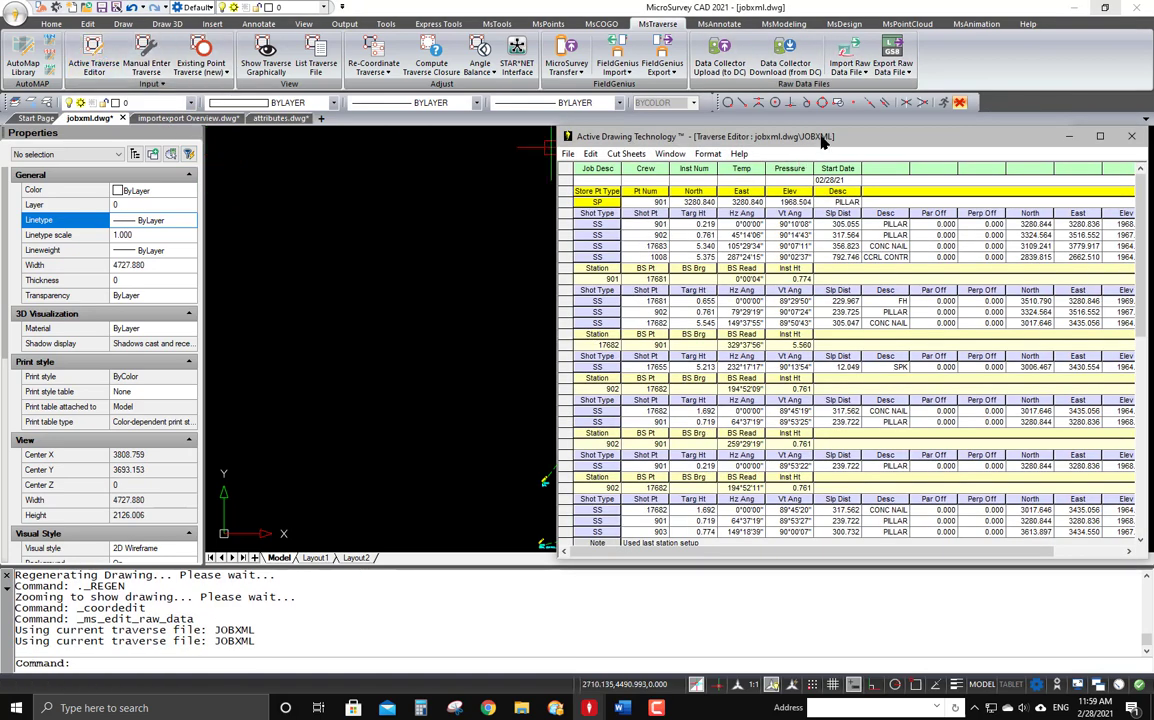
{"action": "middle_click_drag", "start_coordinate": [480, 313], "coordinate": [219, 274]}
{"action": "middle_click_drag", "start_coordinate": [497, 307], "coordinate": [448, 319]}
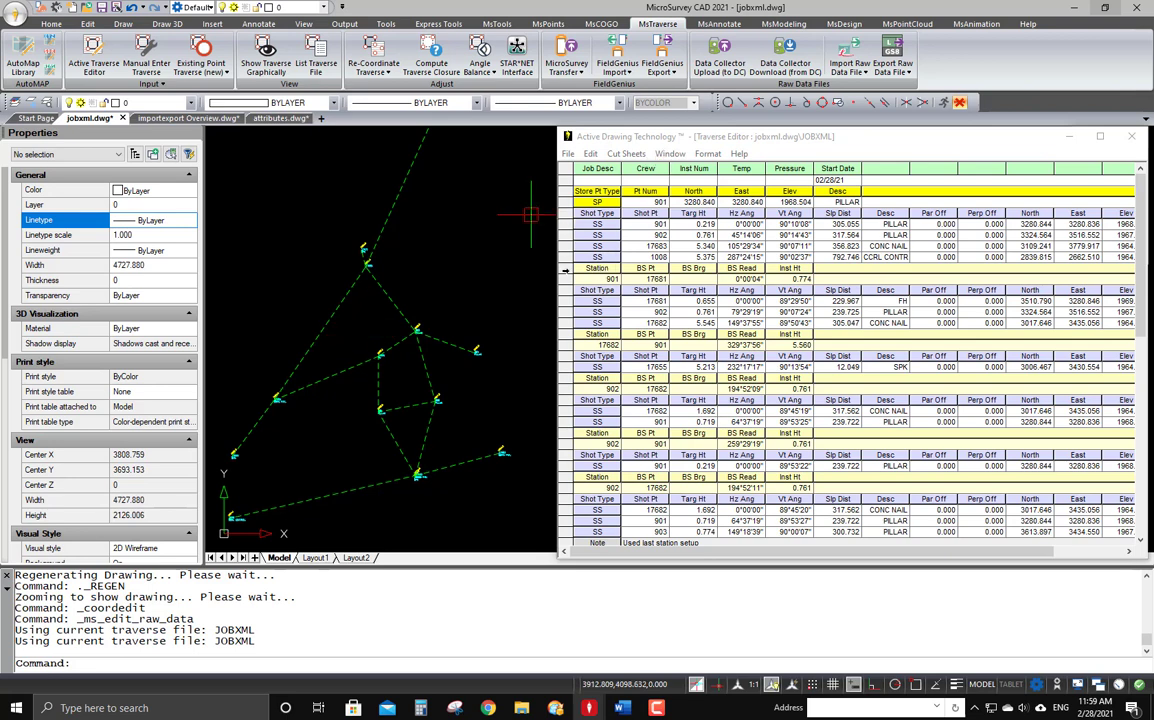
{"action": "left_click_drag", "start_coordinate": [564, 270], "coordinate": [564, 487]}
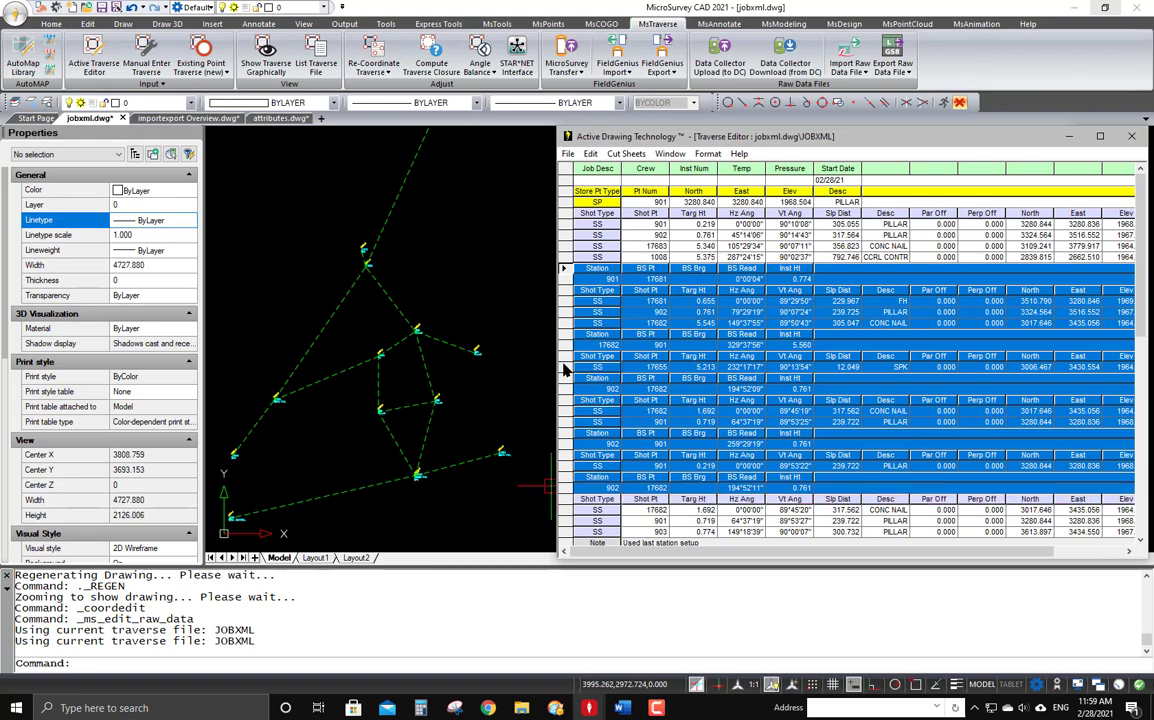
{"action": "right_click", "coordinate": [565, 370]}
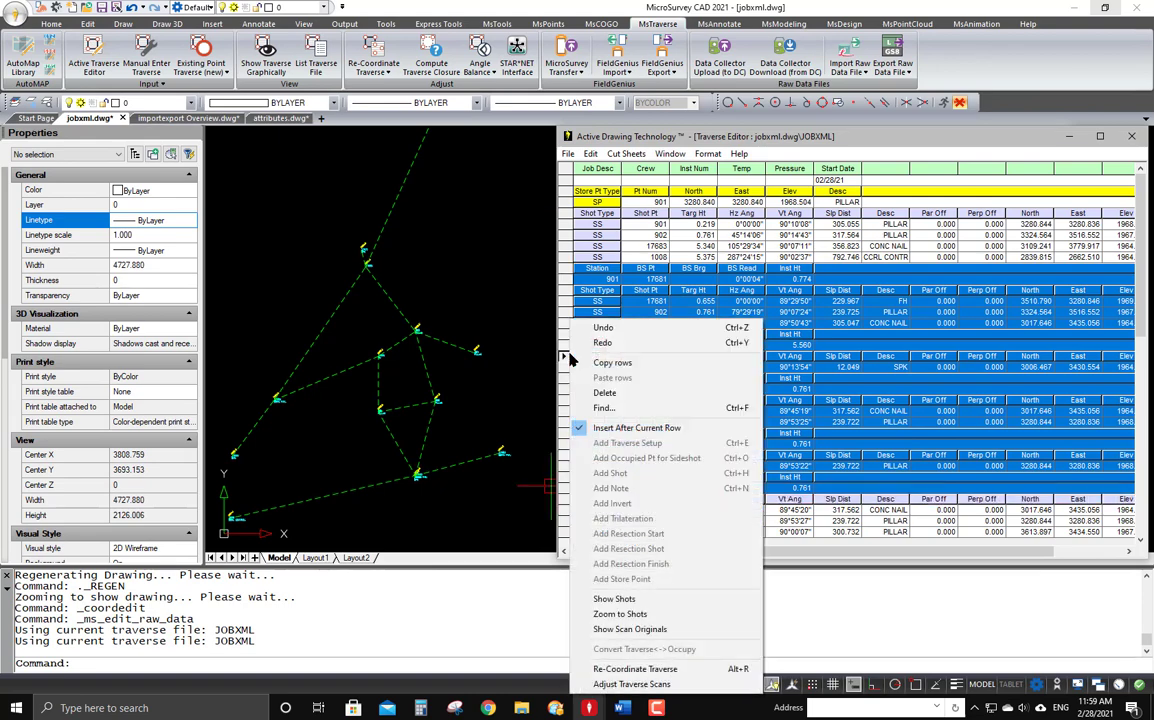
{"action": "left_click", "coordinate": [682, 598]}
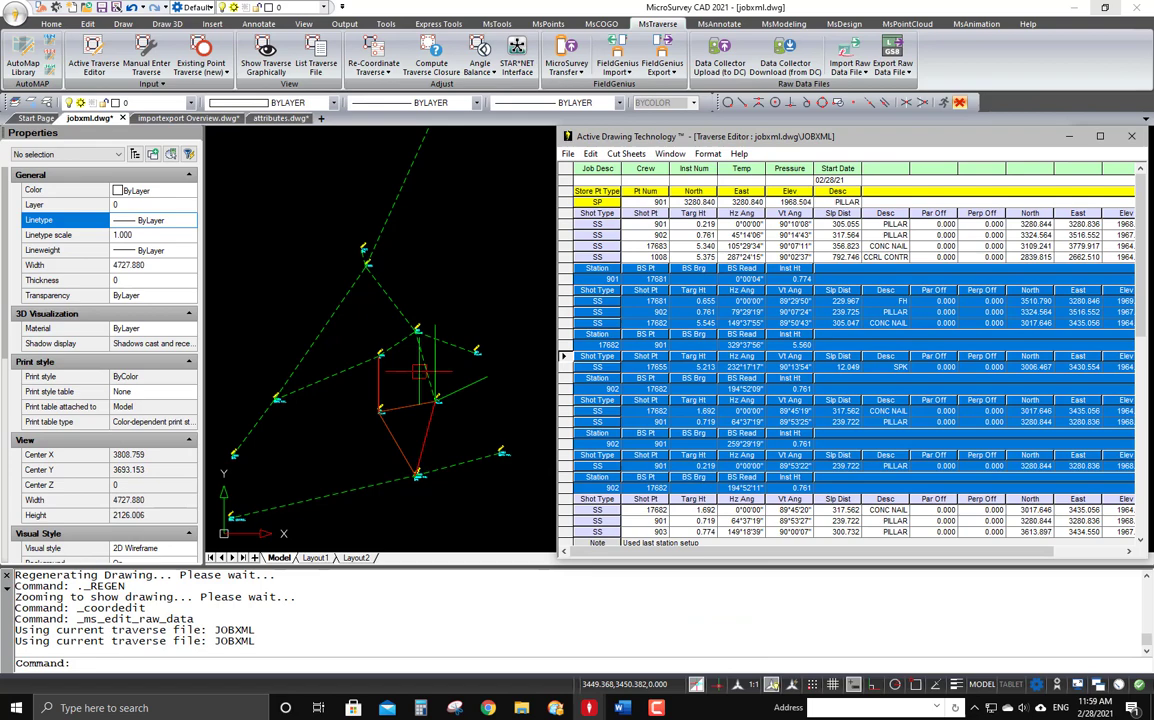
{"action": "left_click", "coordinate": [1131, 136]}
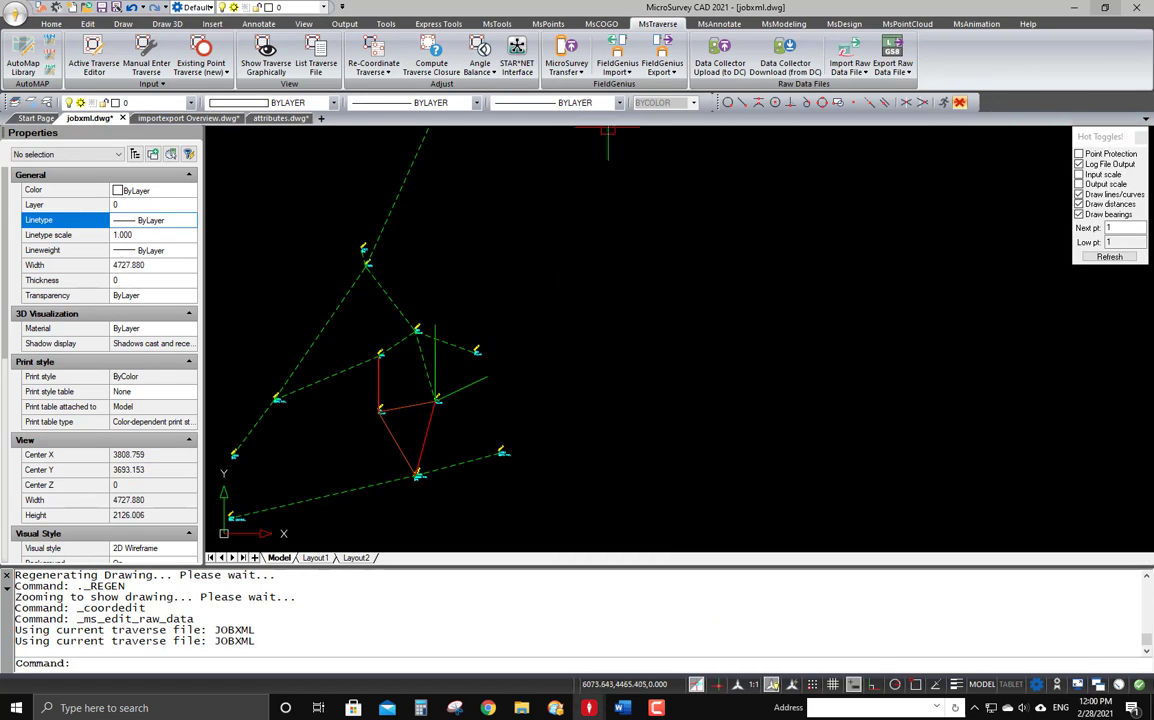
- Return to model space in the importexport Overview drawing and look over the FieldGenius import options without choosing one
{"action": "left_click", "coordinate": [188, 118]}
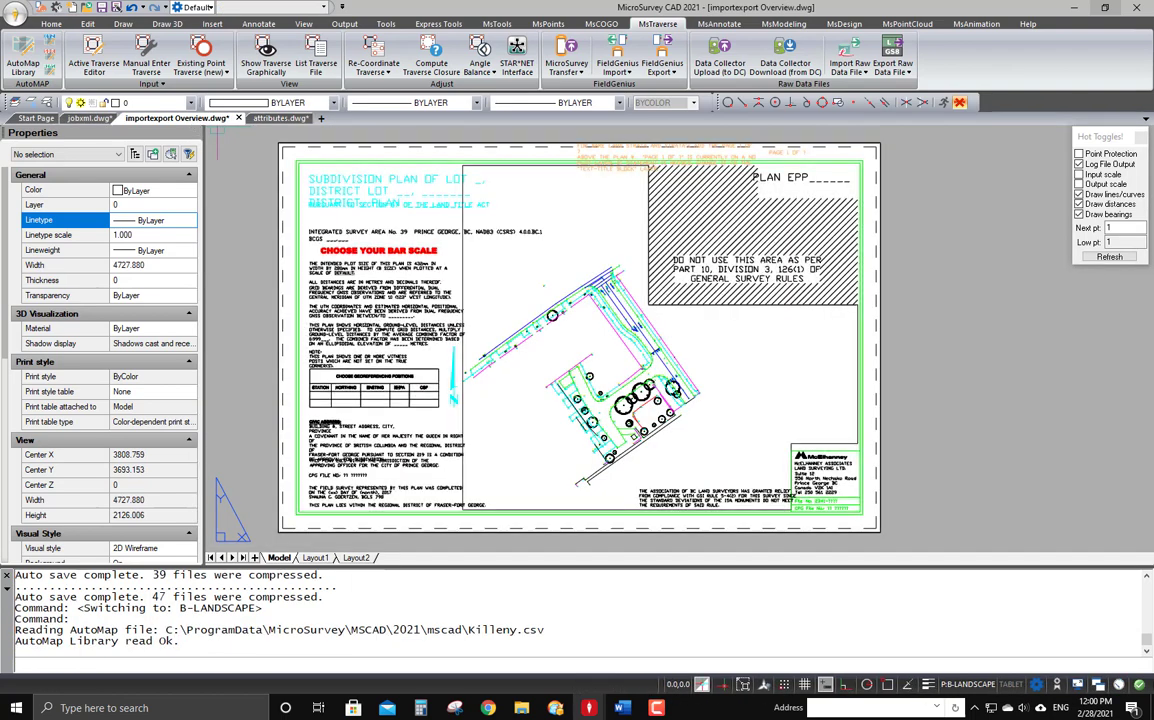
{"action": "left_click", "coordinate": [279, 557]}
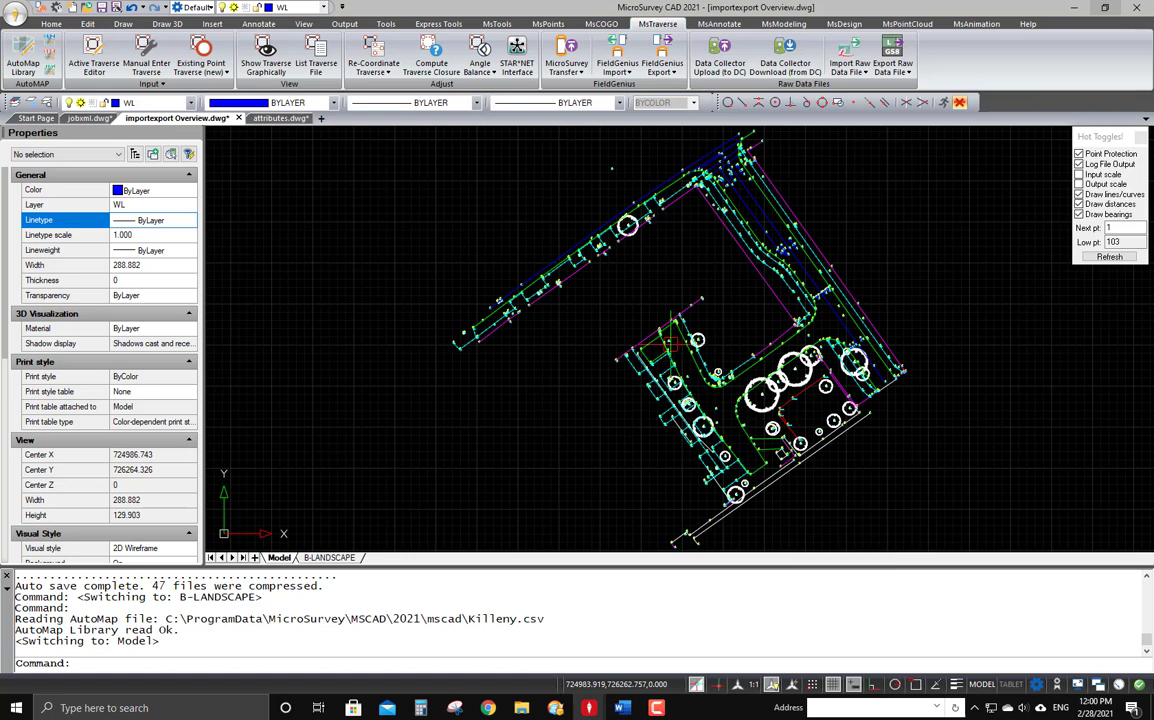
{"action": "left_click", "coordinate": [631, 74]}
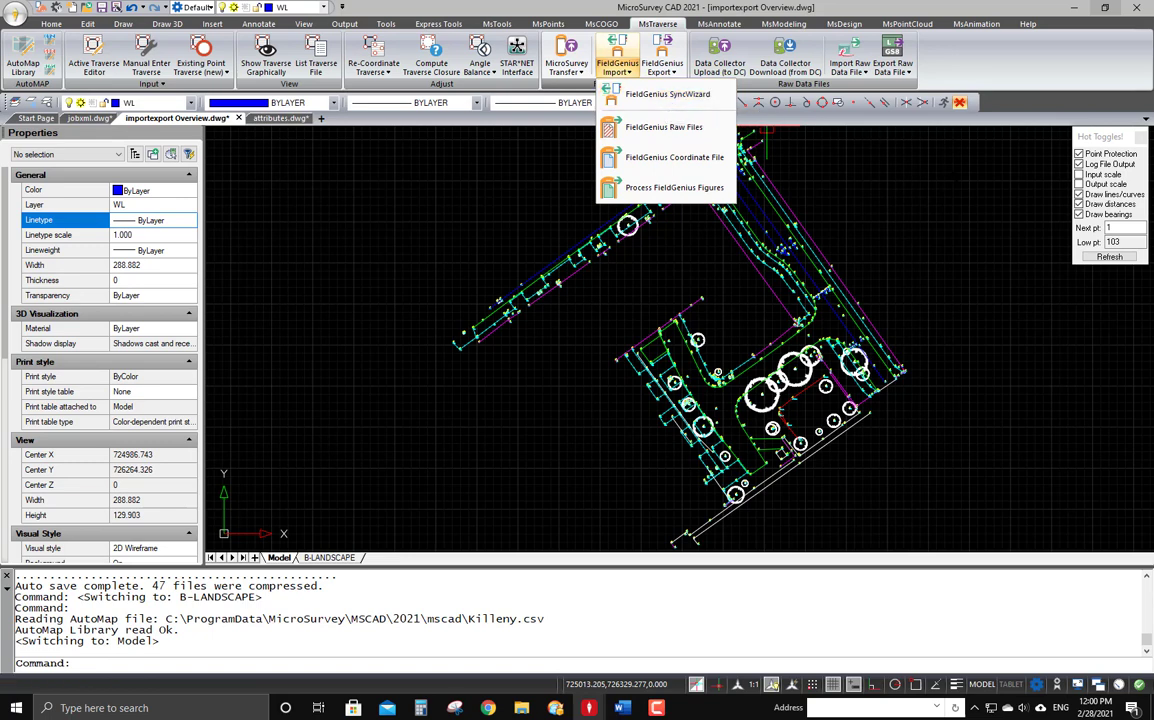
{"action": "left_click", "coordinate": [1054, 58]}
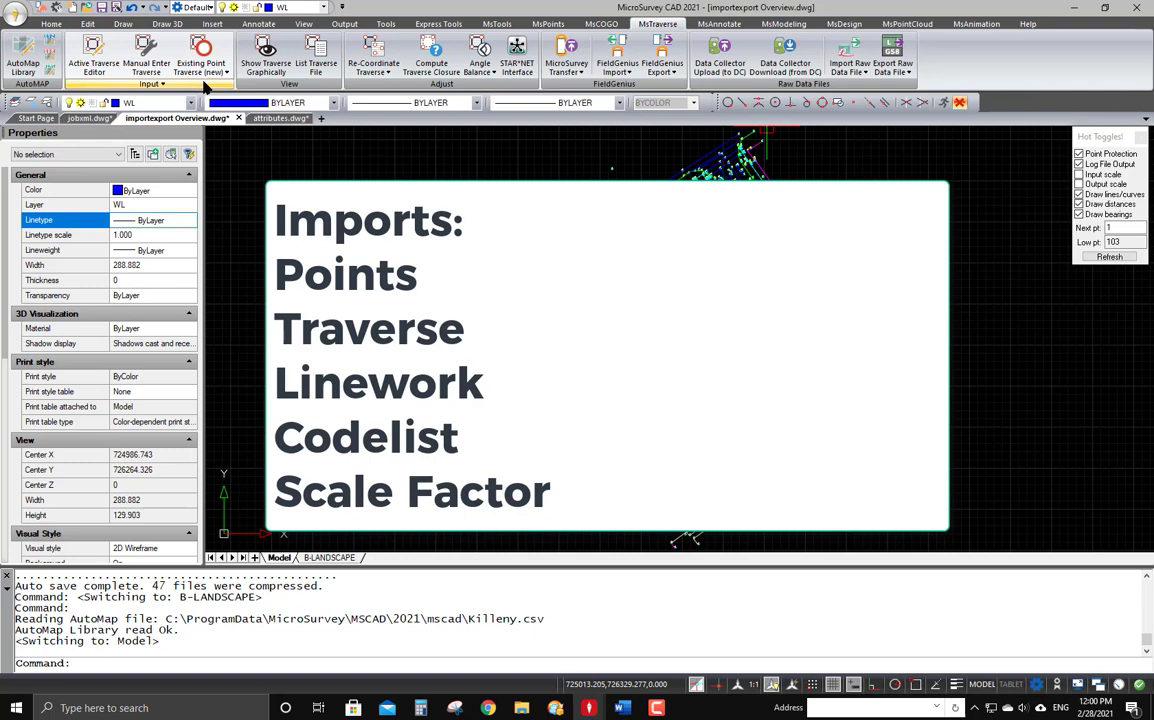
- Open the KILENEY traverse in the Active Traverse Editor and look through its GNSS point records beside the drawing
{"action": "left_click", "coordinate": [94, 58]}
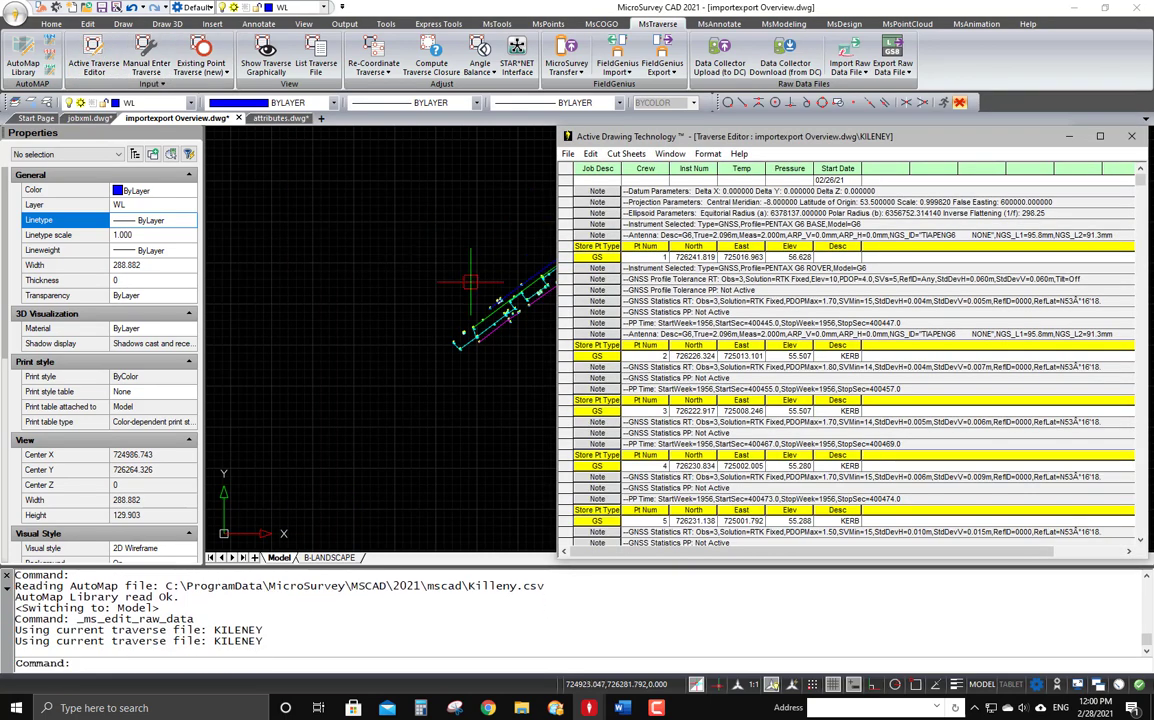
{"action": "scroll", "coordinate": [415, 285], "scroll_direction": "up", "scroll_amount": 5}
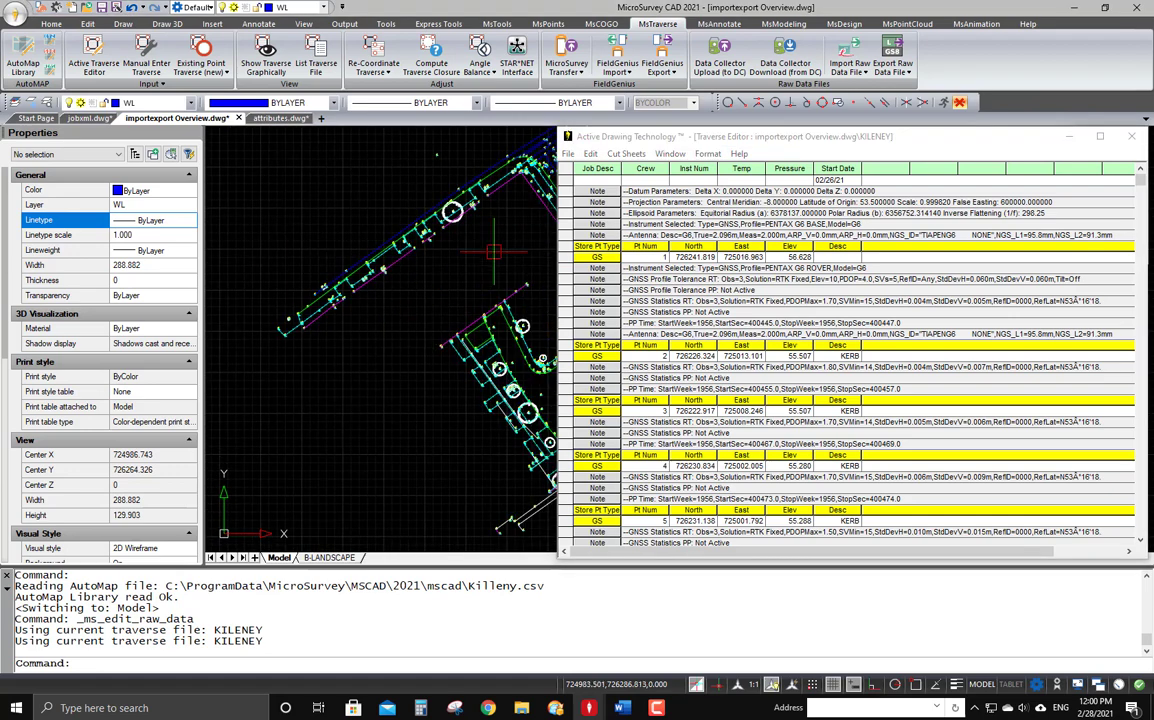
{"action": "scroll", "coordinate": [416, 289], "scroll_direction": "down", "scroll_amount": 5}
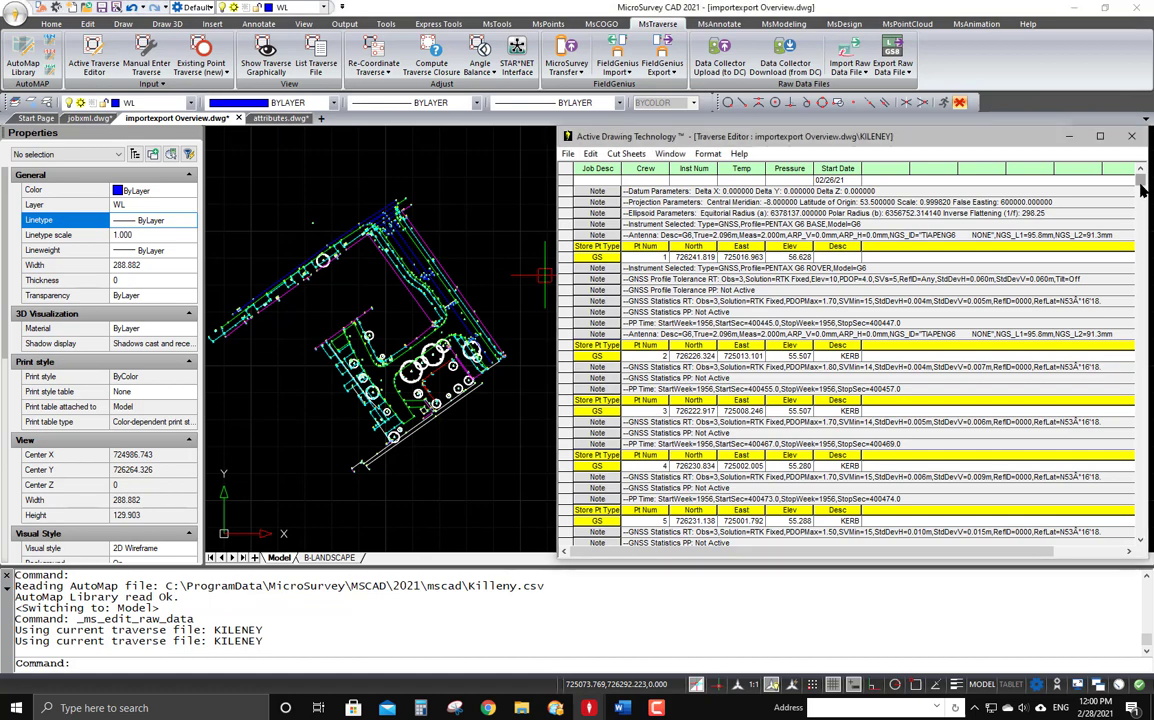
{"action": "left_click_drag", "start_coordinate": [1141, 182], "coordinate": [1141, 215]}
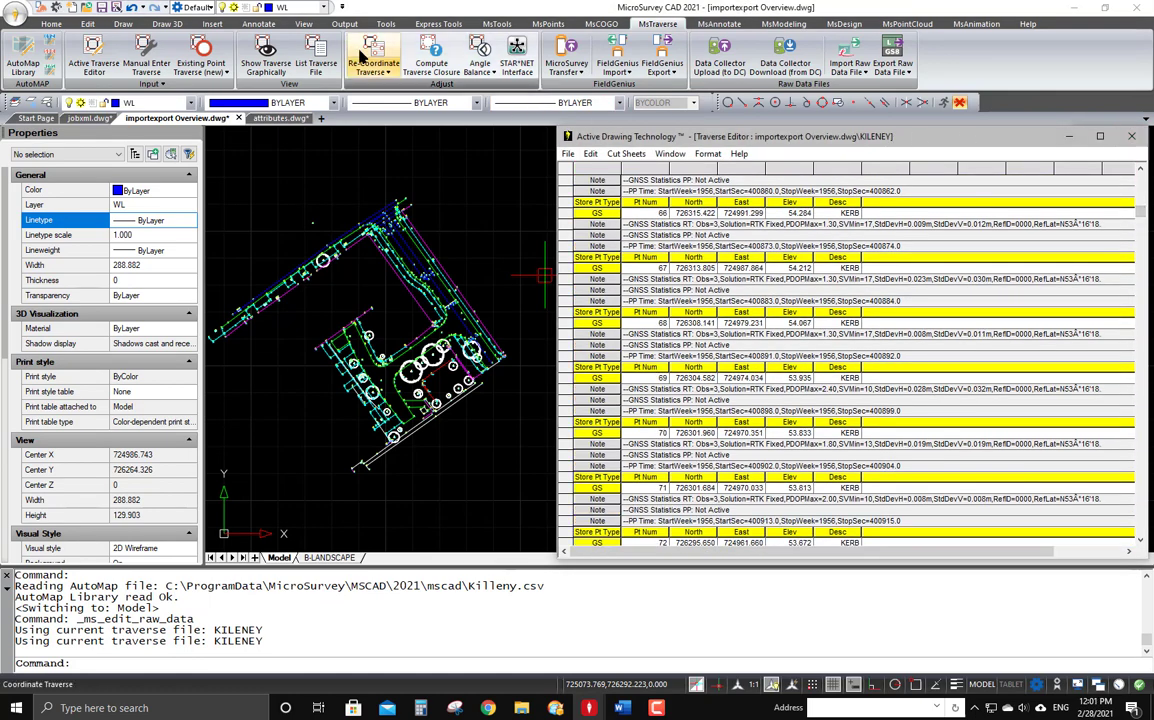
- Open the drawing's points in the Active Coordinate Editor, view the photo attached to point 1, and close the photo
{"action": "left_click", "coordinate": [548, 23]}
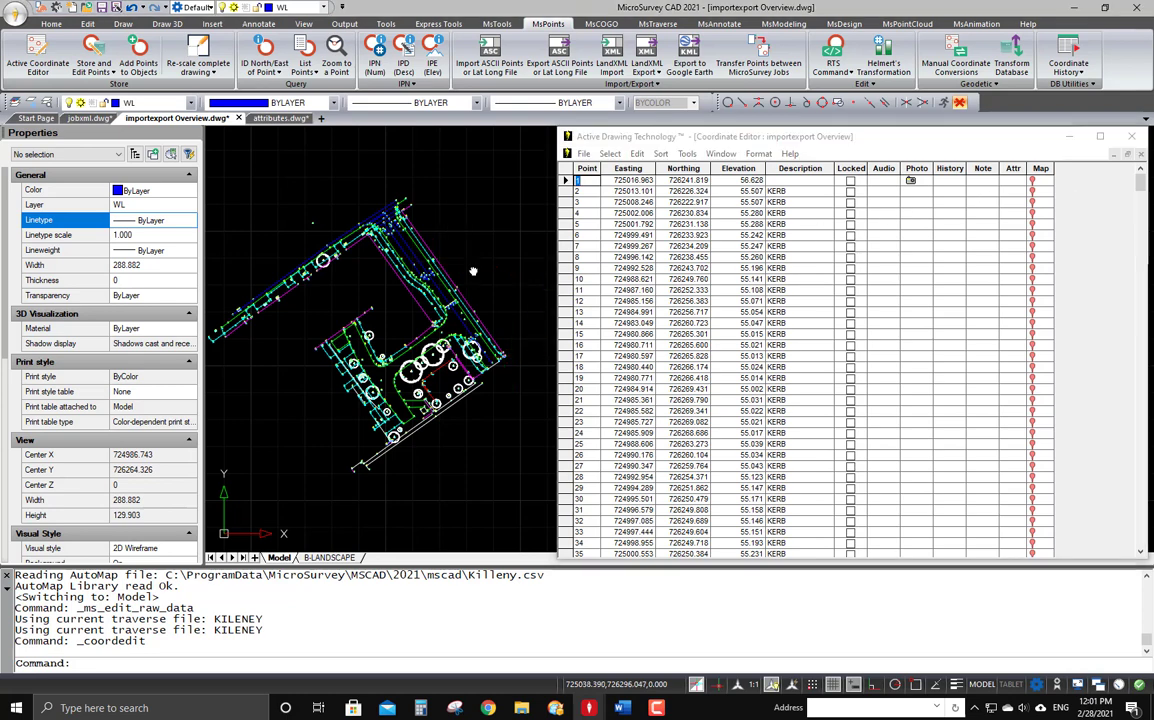
{"action": "middle_click_drag", "start_coordinate": [468, 266], "coordinate": [490, 250]}
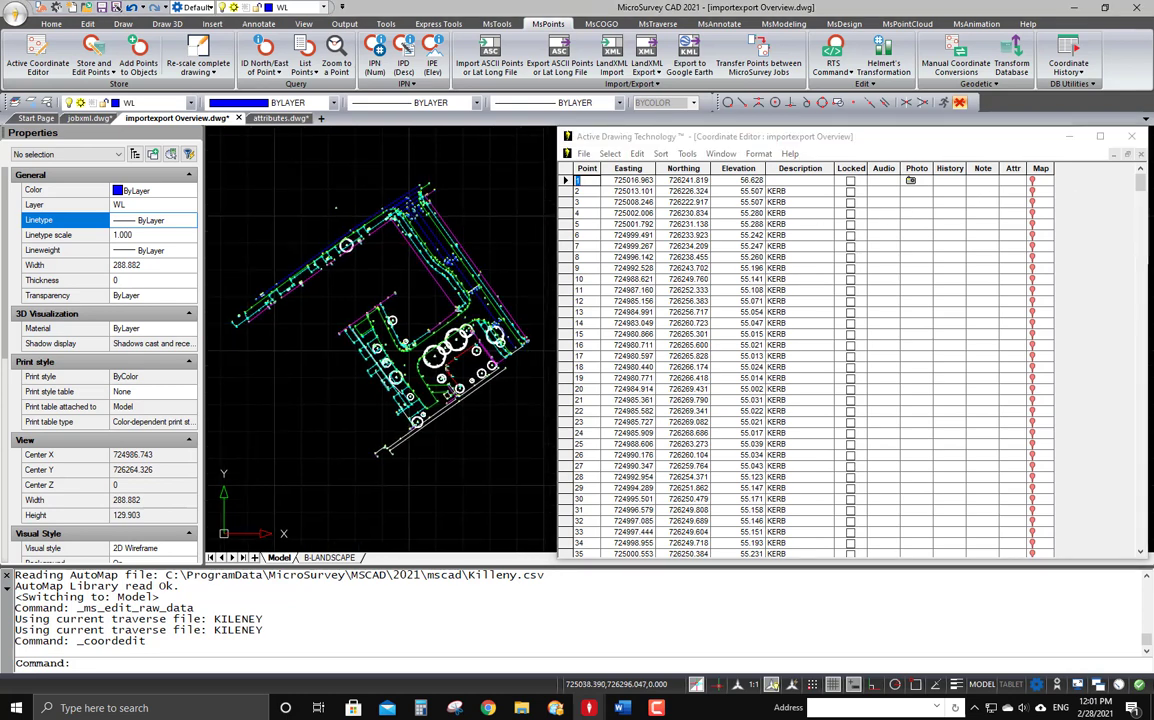
{"action": "left_click", "coordinate": [911, 181]}
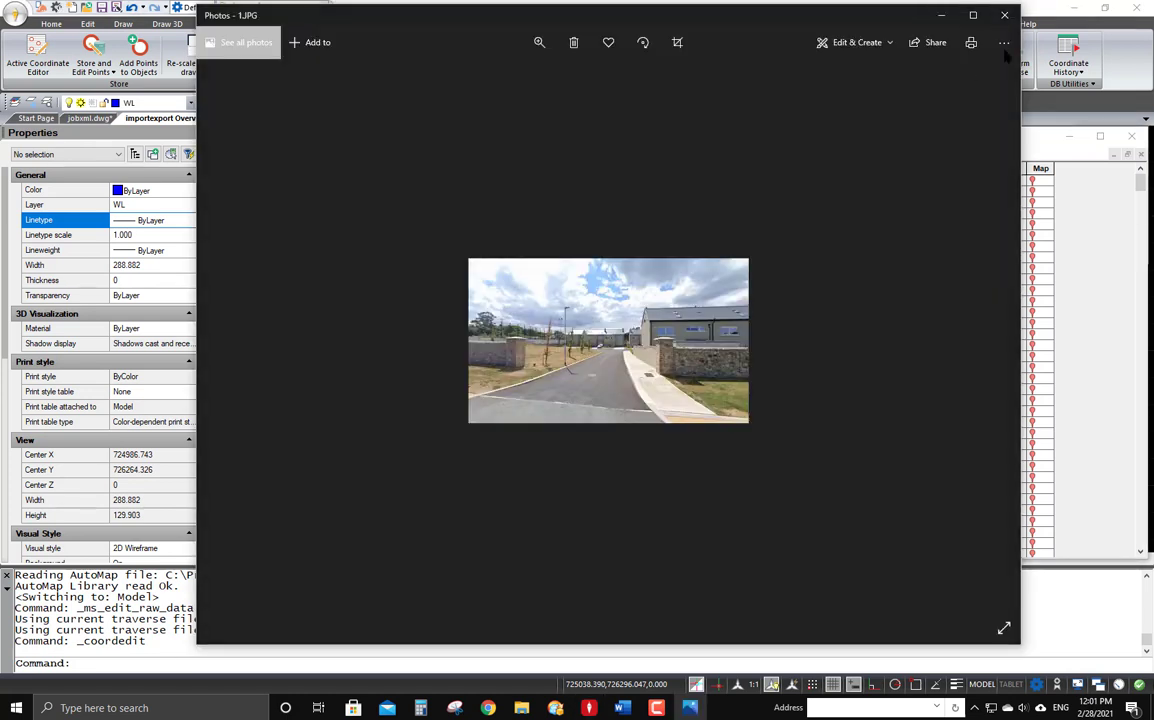
{"action": "left_click", "coordinate": [1005, 17]}
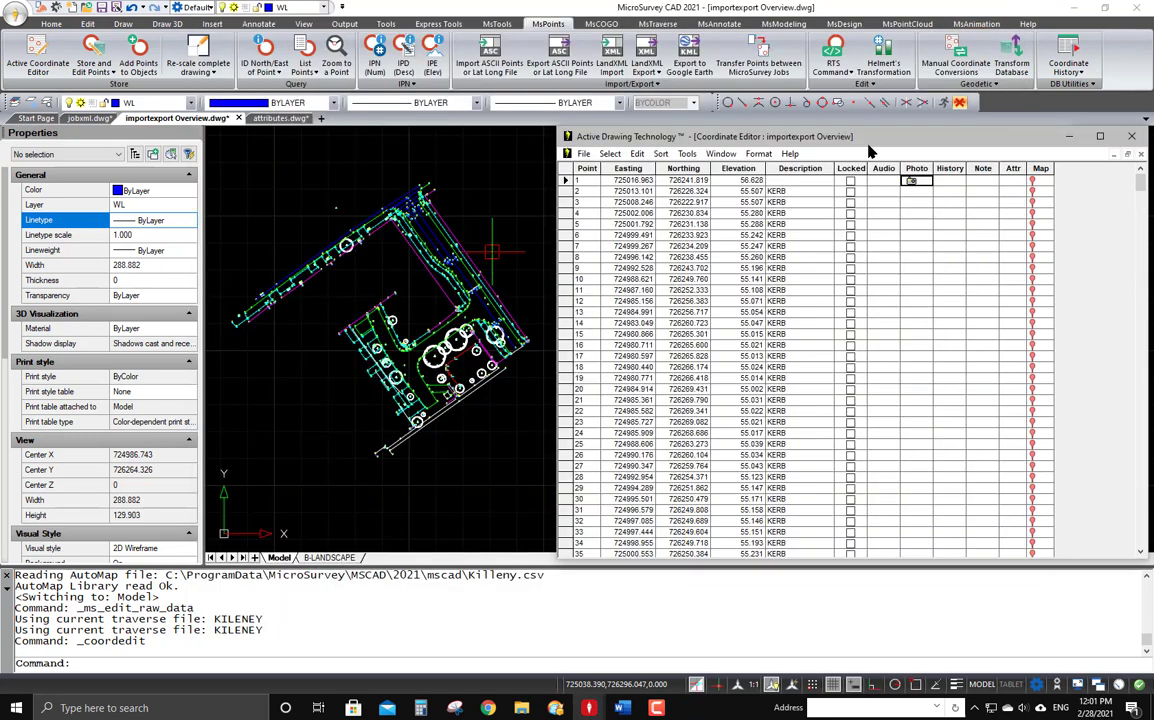
- Look up the map location of point 1 from the Coordinate Editor and return to the drawing
{"action": "left_click", "coordinate": [1035, 182]}
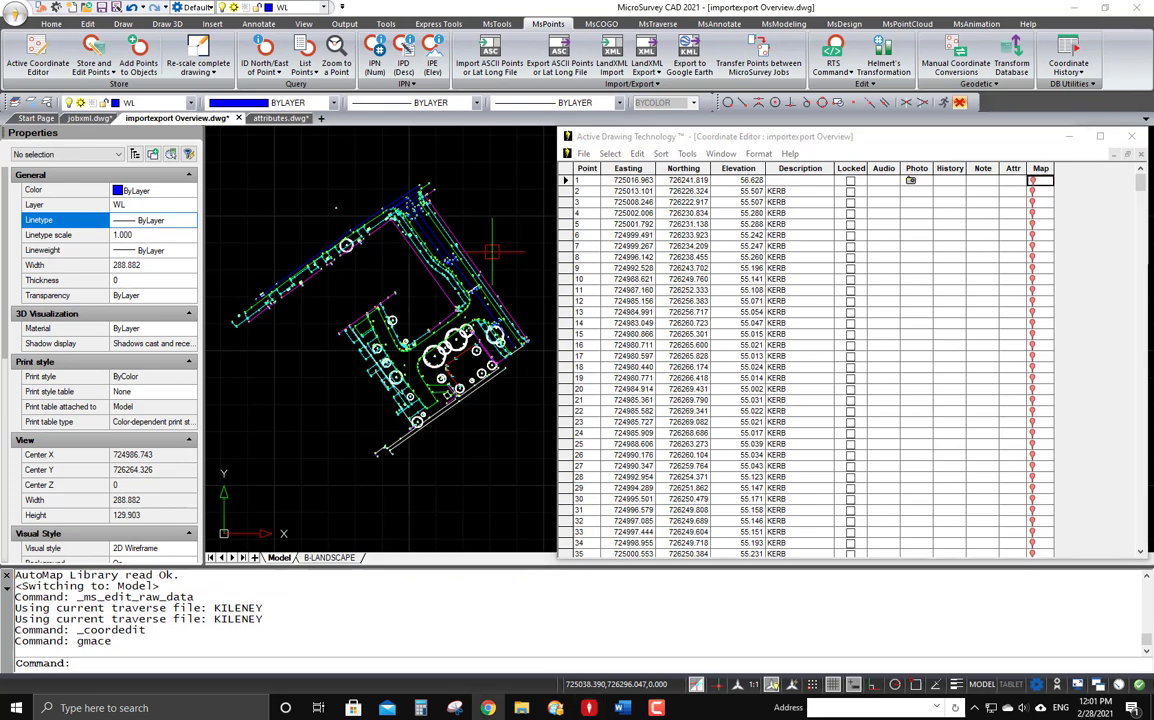
{"action": "left_click_drag", "start_coordinate": [1153, 150], "coordinate": [775, 2]}
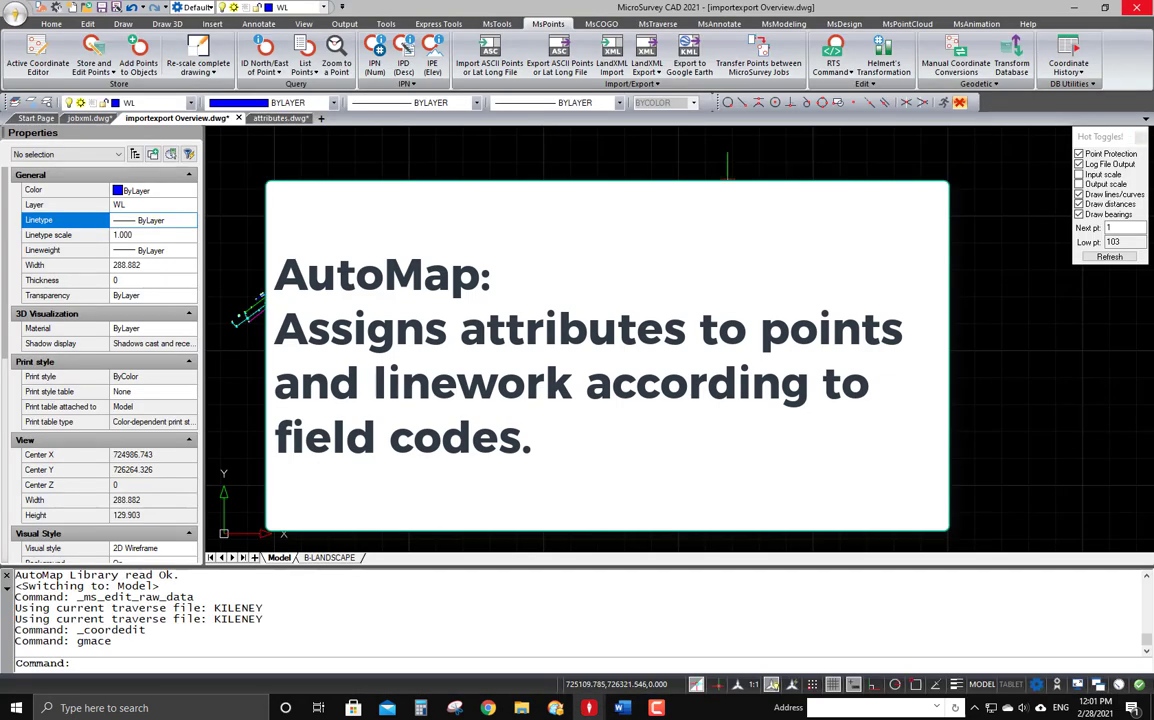
- Open the AutoMAP library Killeny.csv, look over its description codes including BOB, and close it without changes
{"action": "middle_click_drag", "start_coordinate": [480, 380], "coordinate": [670, 315]}
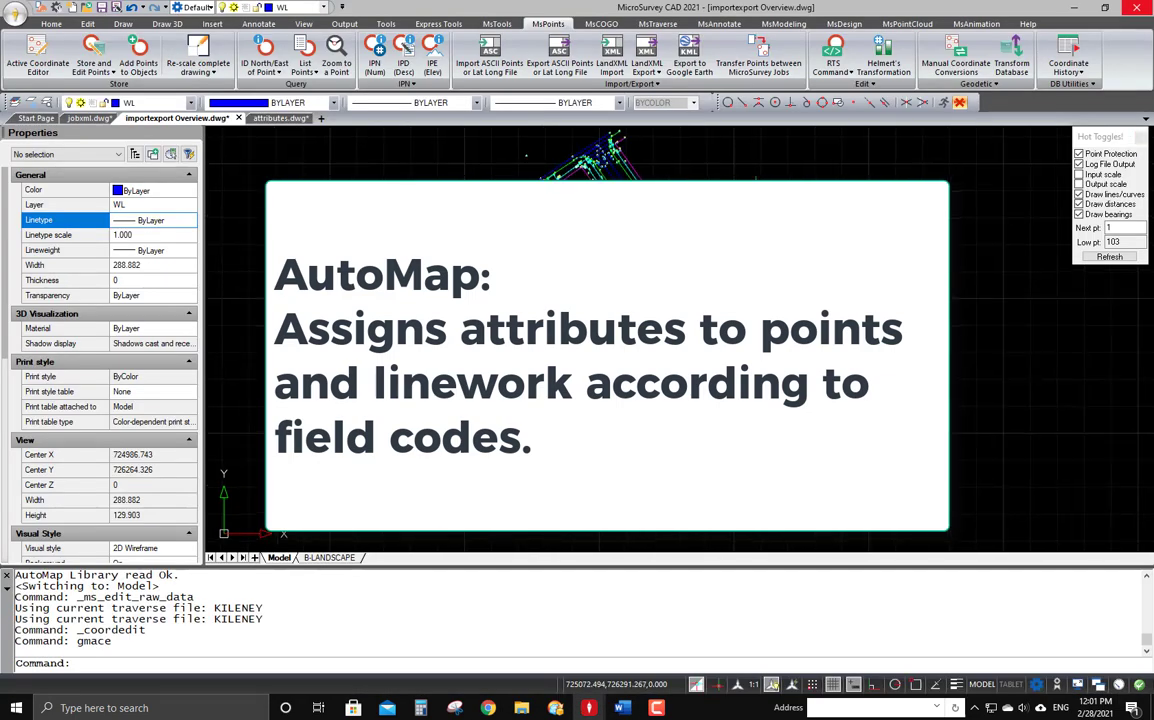
{"action": "scroll", "coordinate": [610, 345], "scroll_direction": "up", "scroll_amount": 5}
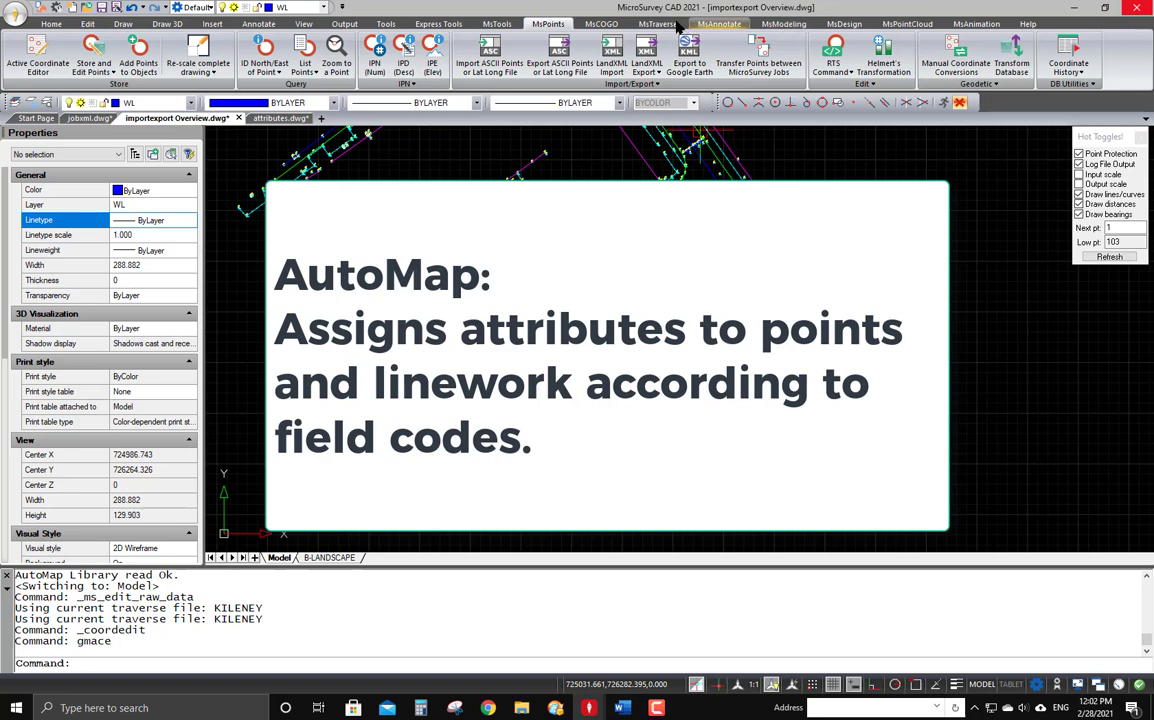
{"action": "left_click", "coordinate": [657, 23]}
{"action": "middle_click_drag", "start_coordinate": [683, 270], "coordinate": [712, 310]}
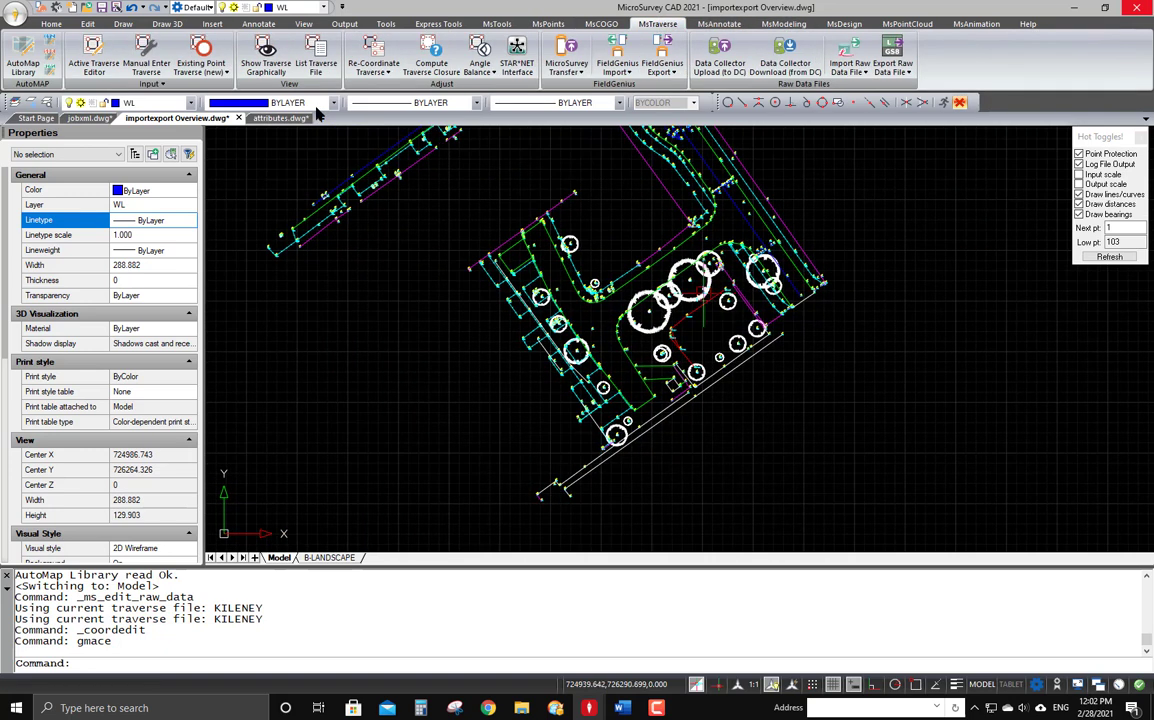
{"action": "left_click", "coordinate": [22, 57]}
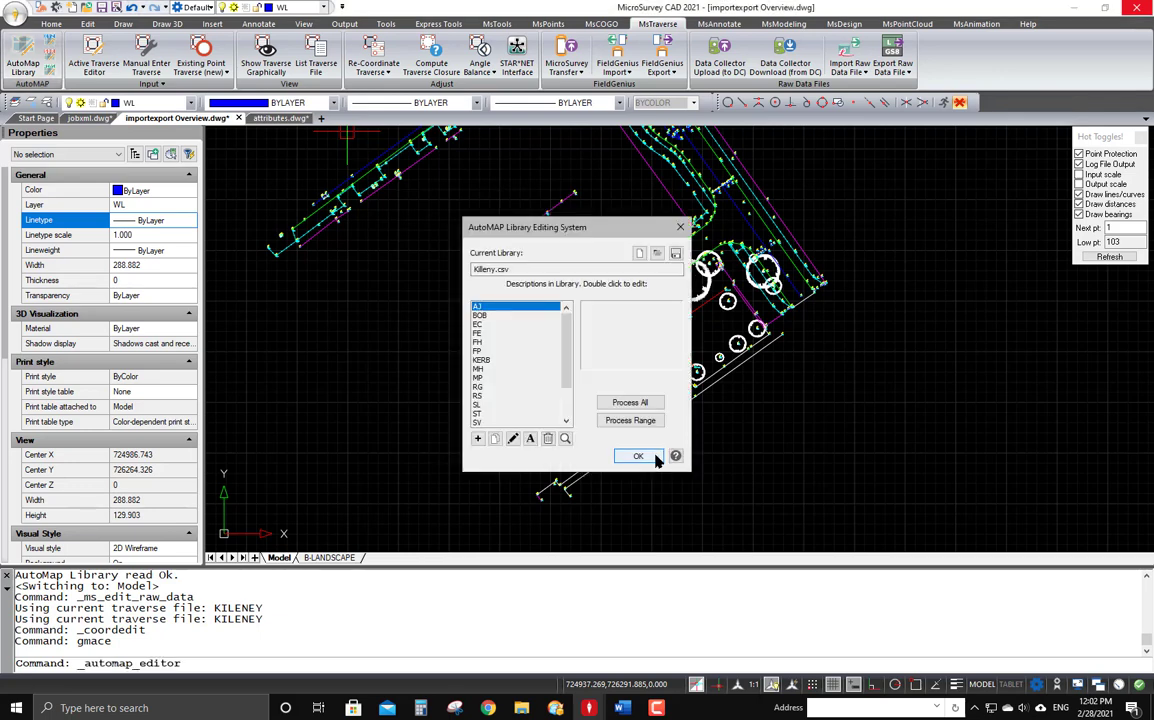
{"action": "left_click", "coordinate": [481, 316]}
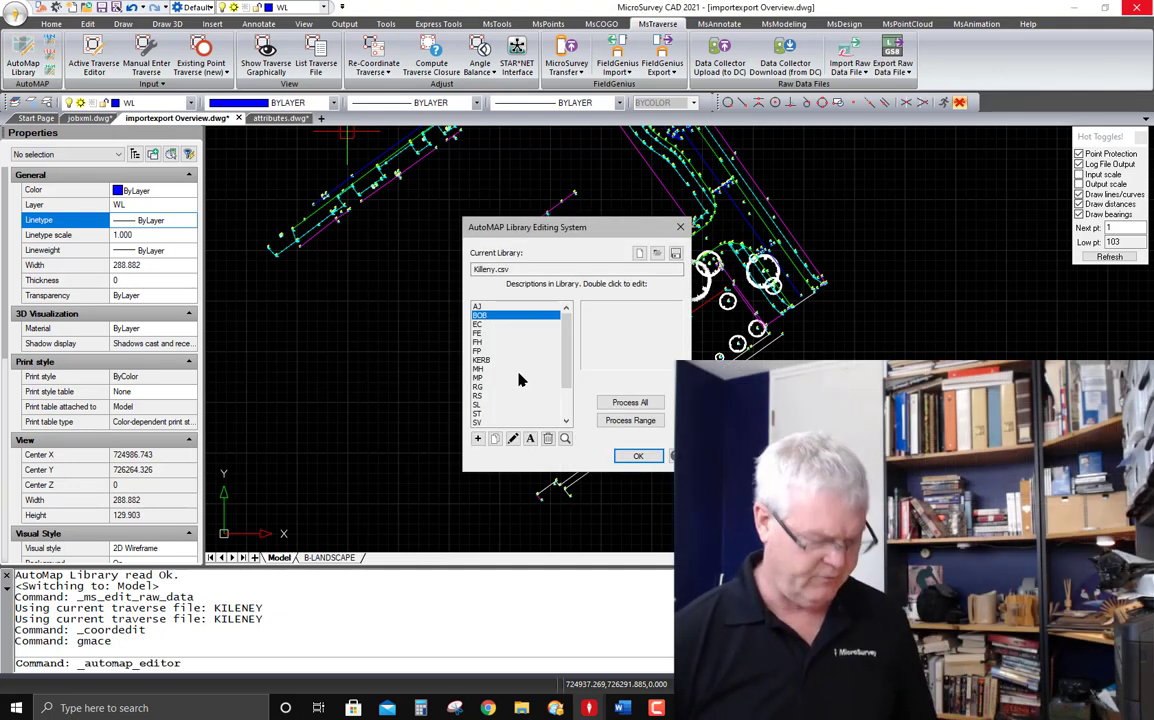
{"action": "left_click", "coordinate": [681, 228]}
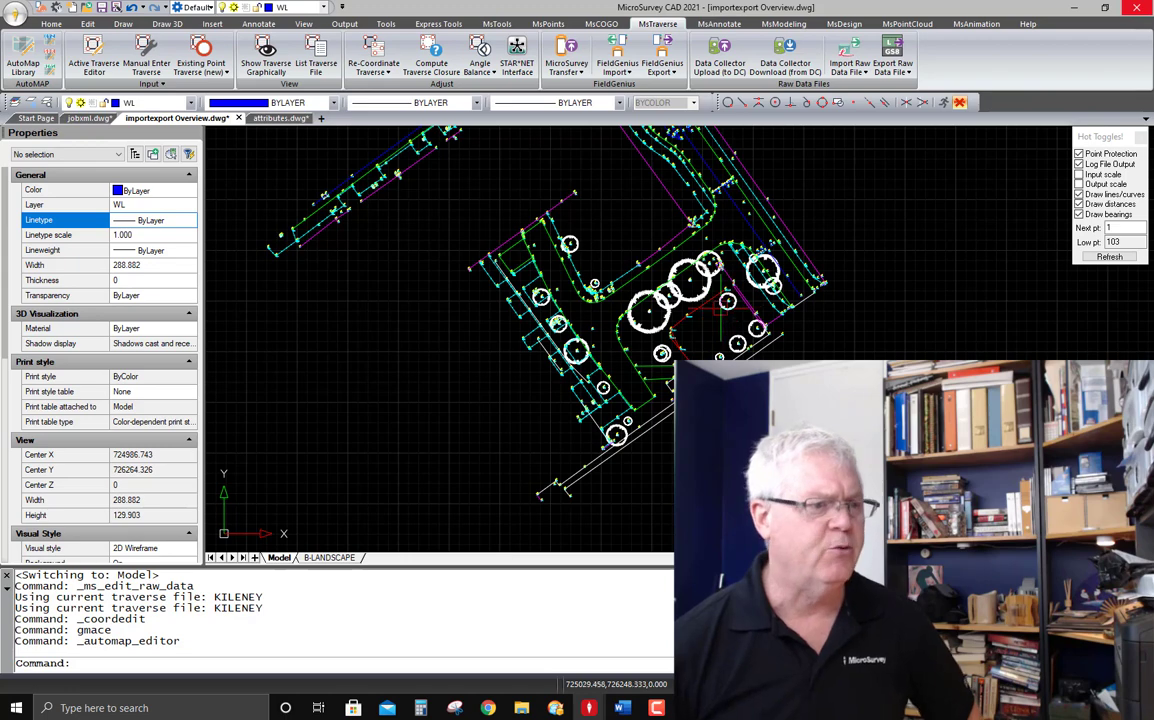
- Examine the differently sized tree symbols drawn at the surveyed TREE points in the landscaped area
{"action": "scroll", "coordinate": [653, 317], "scroll_direction": "up", "scroll_amount": 1}
{"action": "scroll", "coordinate": [653, 317], "scroll_direction": "up", "scroll_amount": 5}
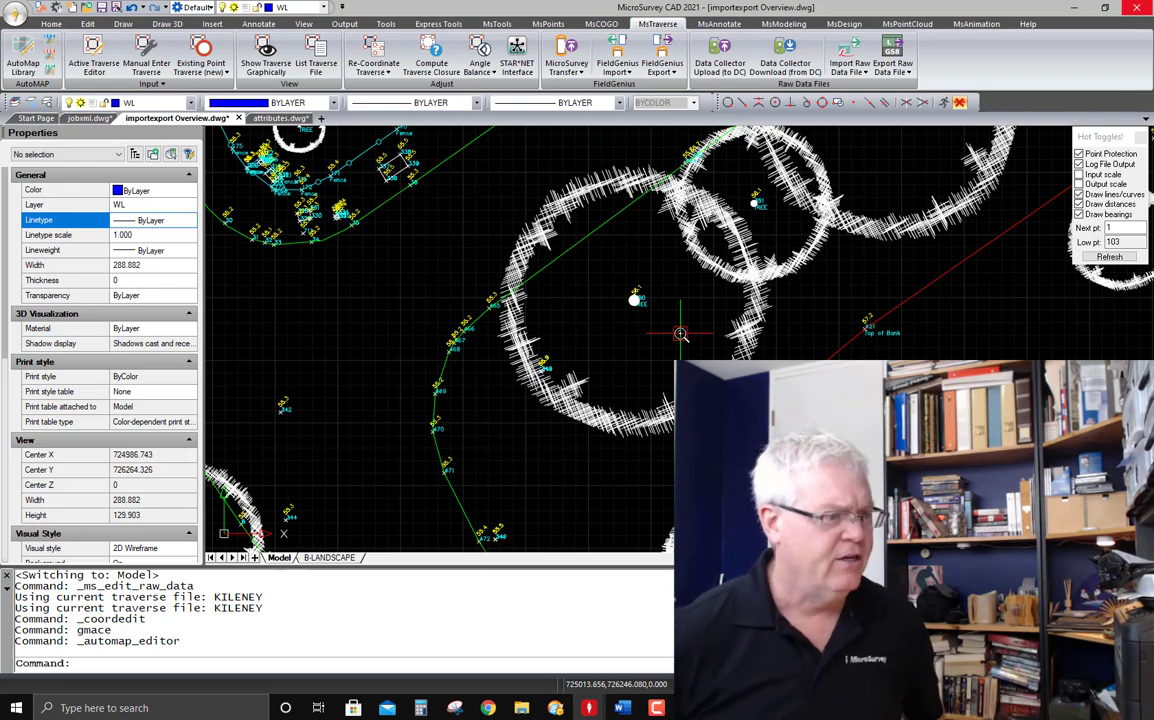
{"action": "scroll", "coordinate": [675, 330], "scroll_direction": "up", "scroll_amount": 1}
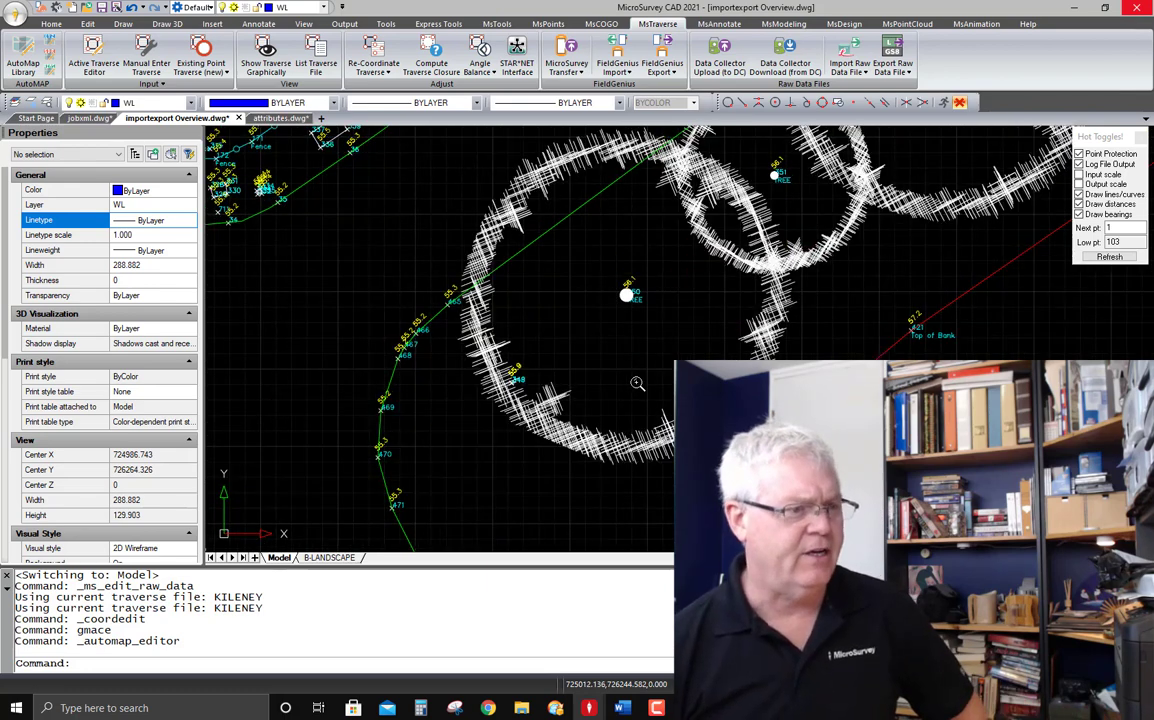
{"action": "scroll", "coordinate": [637, 385], "scroll_direction": "down", "scroll_amount": 1}
{"action": "scroll", "coordinate": [627, 310], "scroll_direction": "down", "scroll_amount": 2}
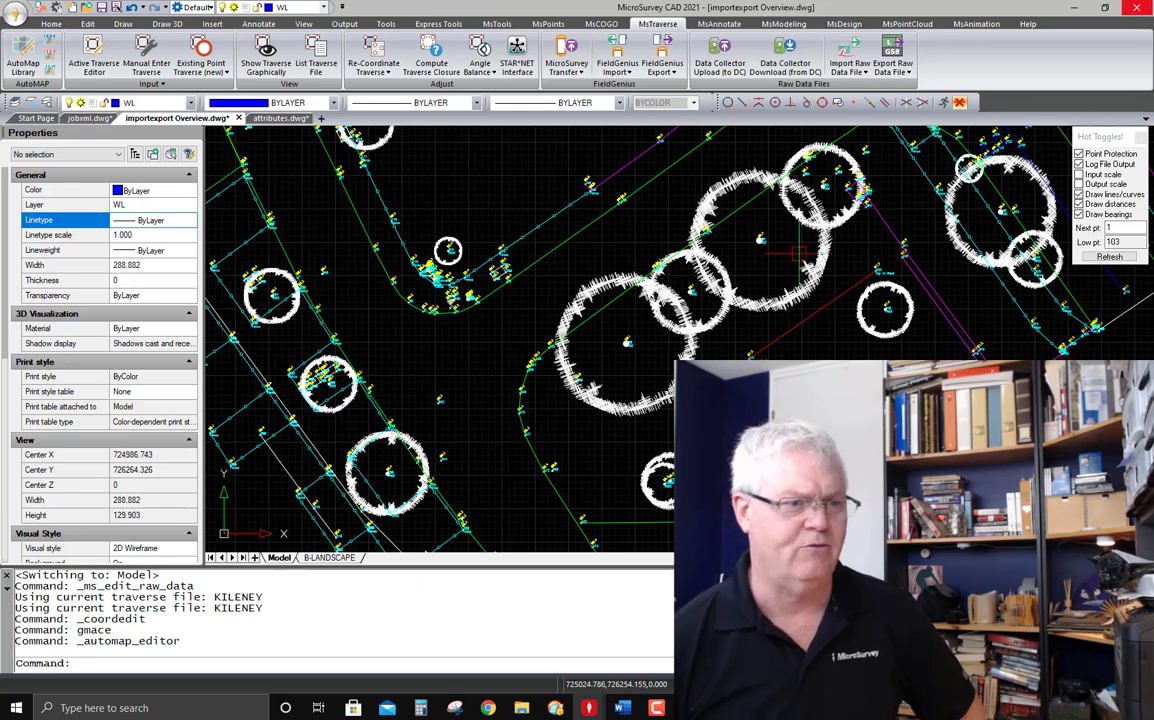
{"action": "scroll", "coordinate": [632, 327], "scroll_direction": "up", "scroll_amount": 1}
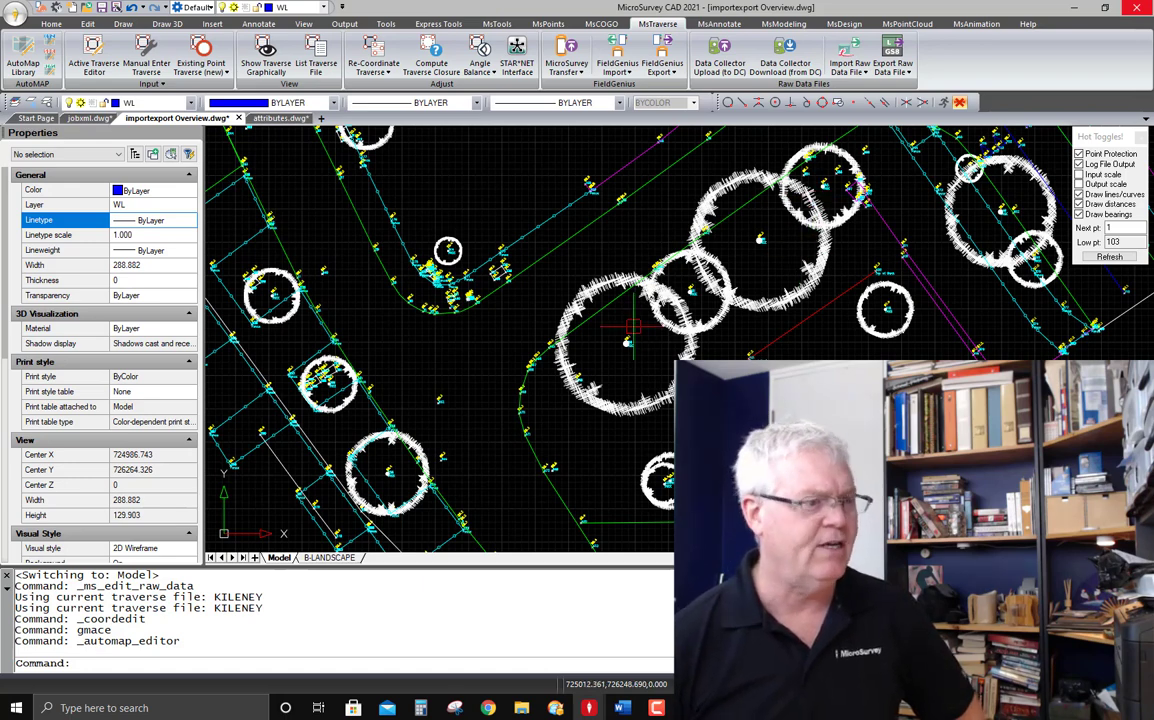
{"action": "scroll", "coordinate": [632, 327], "scroll_direction": "down", "scroll_amount": 1}
{"action": "scroll", "coordinate": [632, 327], "scroll_direction": "down", "scroll_amount": 1}
{"action": "scroll", "coordinate": [566, 294], "scroll_direction": "down", "scroll_amount": 1}
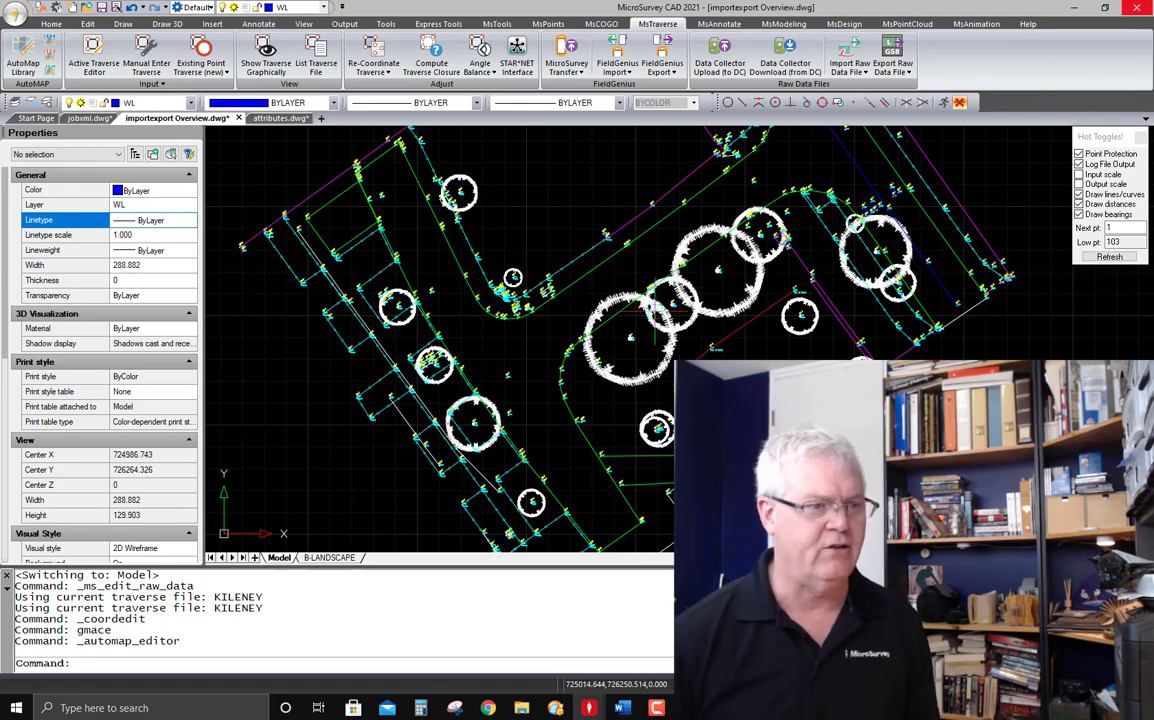
- Inspect the fence and kerb linework around the bend beside the trees, including its point labels and line styles
{"action": "scroll", "coordinate": [815, 325], "scroll_direction": "down", "scroll_amount": 3}
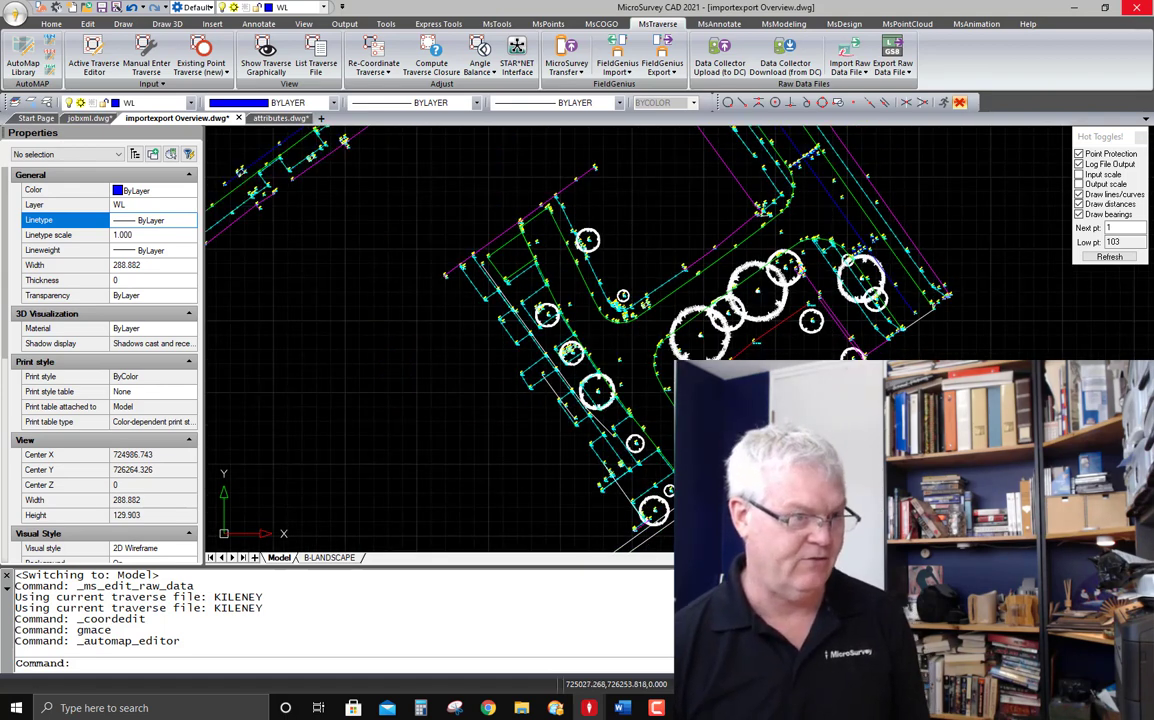
{"action": "scroll", "coordinate": [640, 265], "scroll_direction": "up", "scroll_amount": 4}
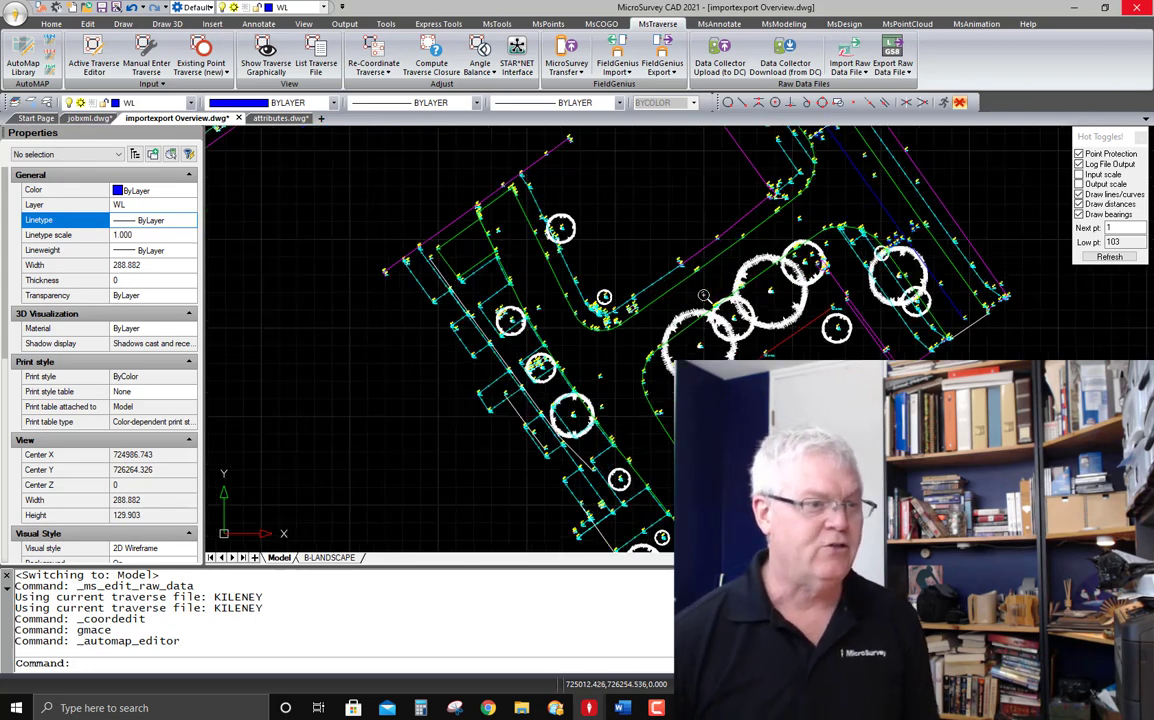
{"action": "scroll", "coordinate": [666, 291], "scroll_direction": "up", "scroll_amount": 1}
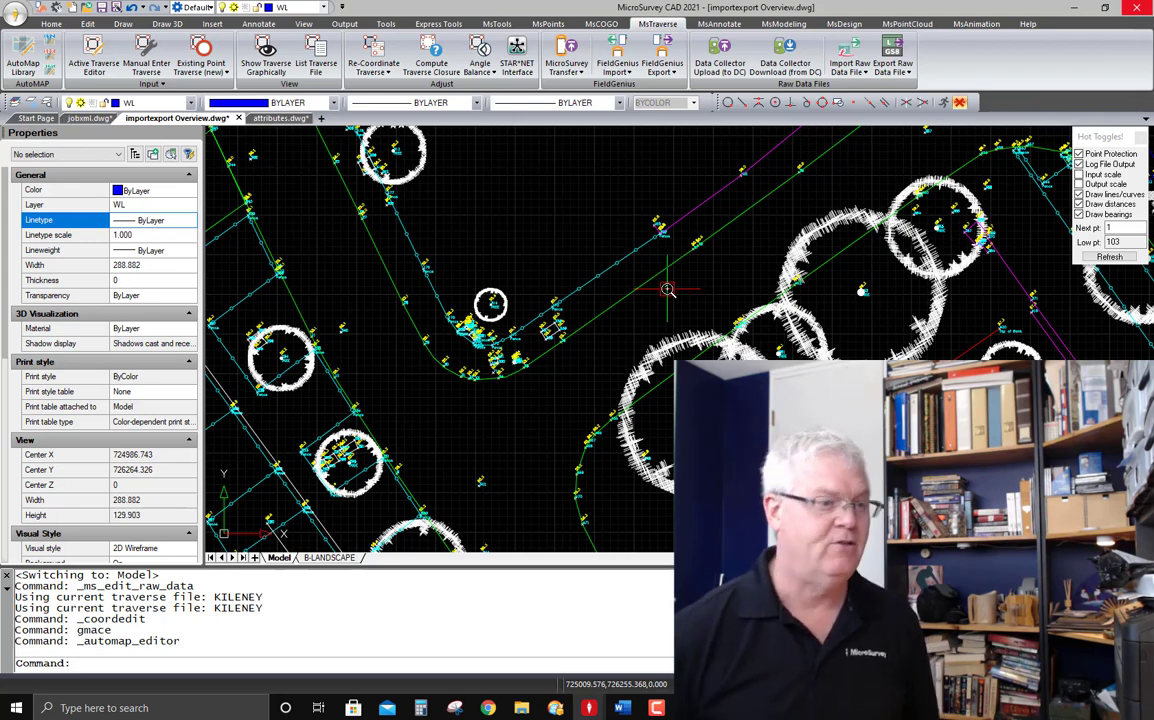
{"action": "scroll", "coordinate": [625, 292], "scroll_direction": "up", "scroll_amount": 2}
{"action": "scroll", "coordinate": [625, 292], "scroll_direction": "up", "scroll_amount": 1}
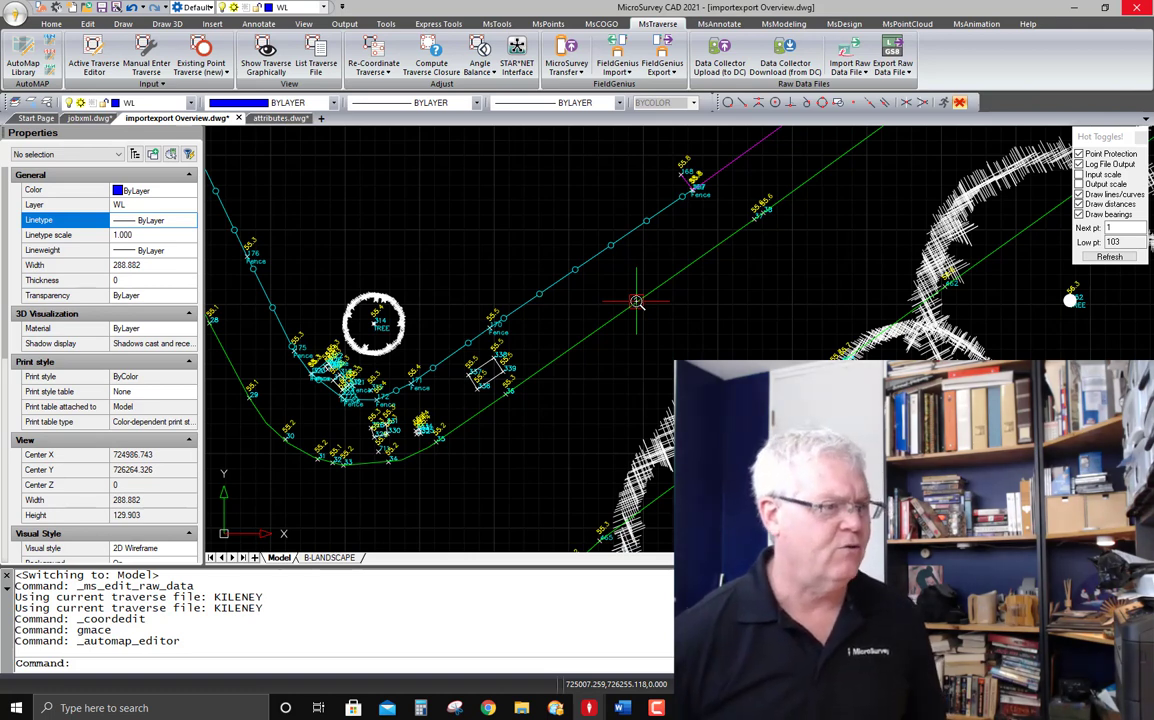
{"action": "scroll", "coordinate": [457, 271], "scroll_direction": "down", "scroll_amount": 2}
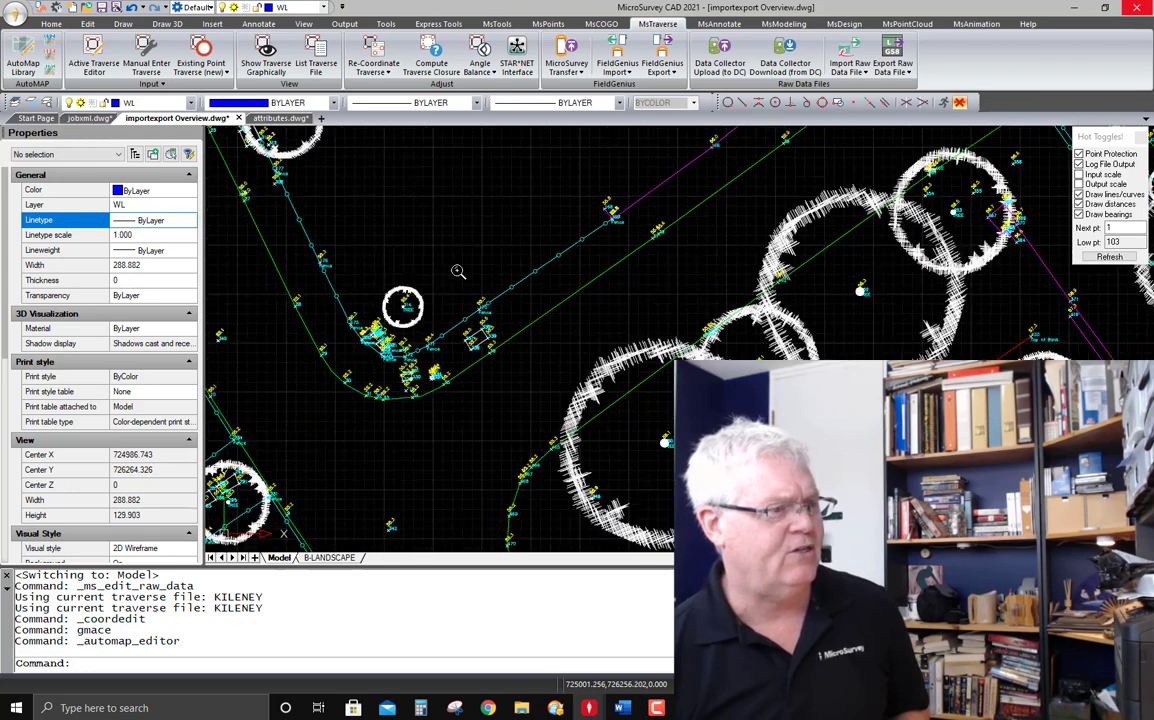
{"action": "scroll", "coordinate": [457, 271], "scroll_direction": "down", "scroll_amount": 2}
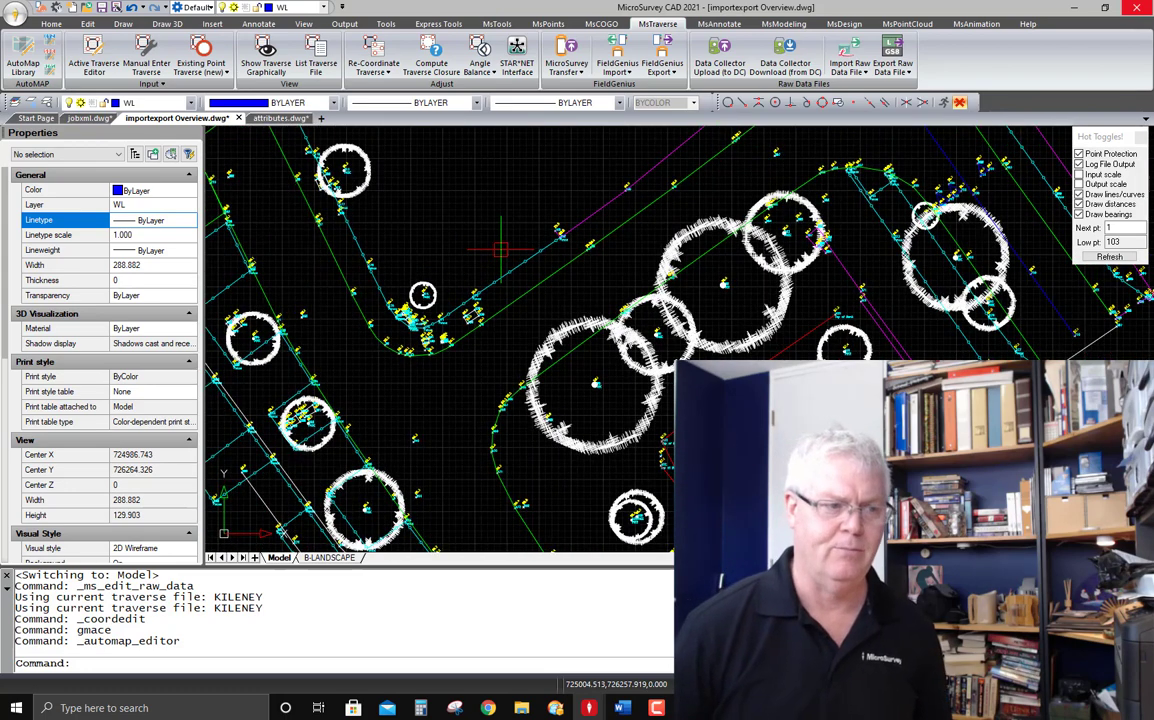
{"action": "scroll", "coordinate": [500, 250], "scroll_direction": "down", "scroll_amount": 3}
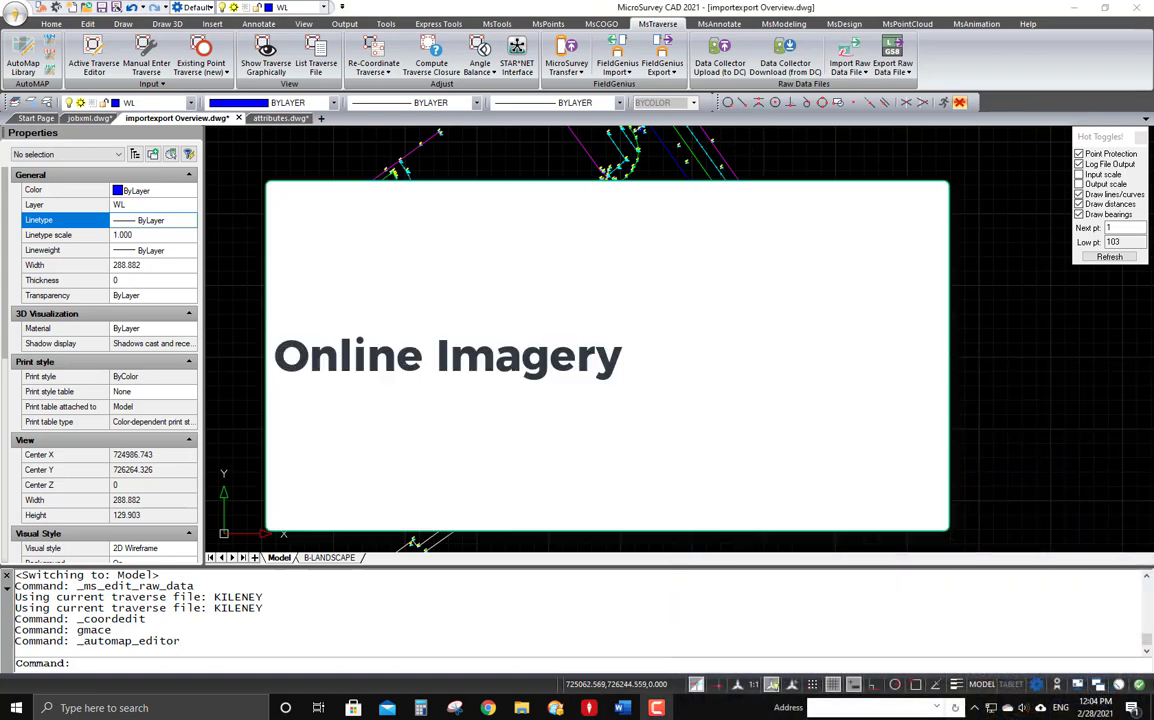
- Thaw the IMAGERY layer to show the aerial imagery behind the survey, and look over the surrounding area
{"action": "middle_click_drag", "start_coordinate": [928, 404], "coordinate": [924, 442]}
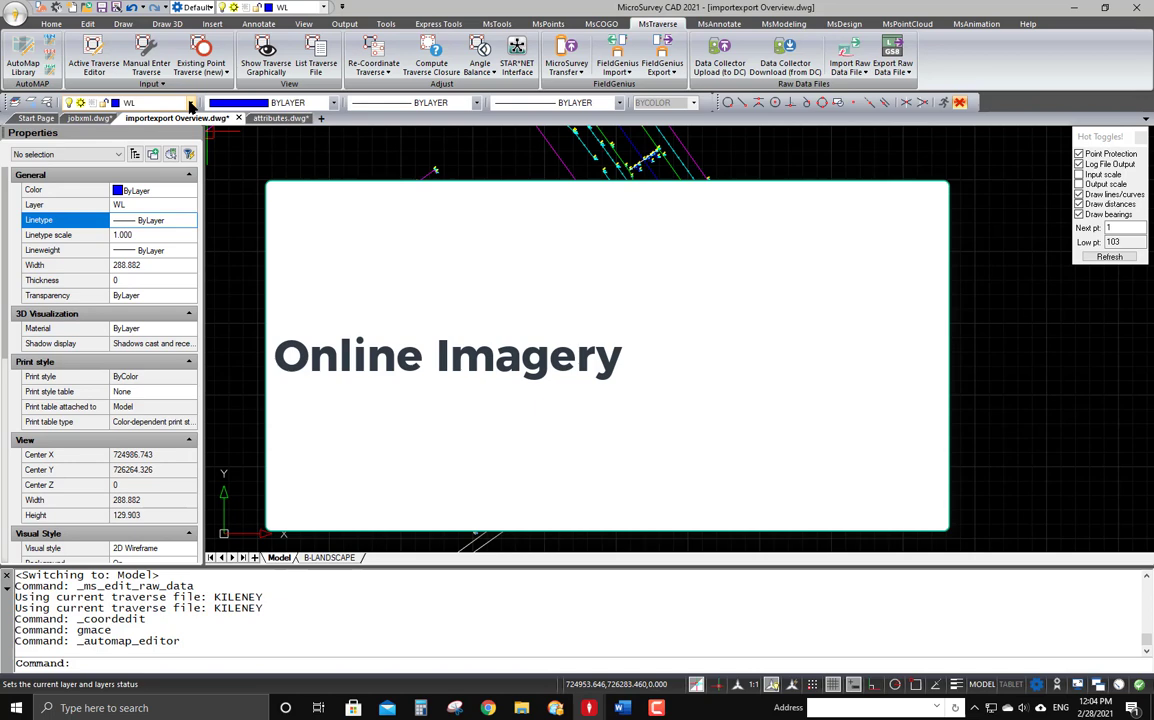
{"action": "left_click", "coordinate": [191, 104]}
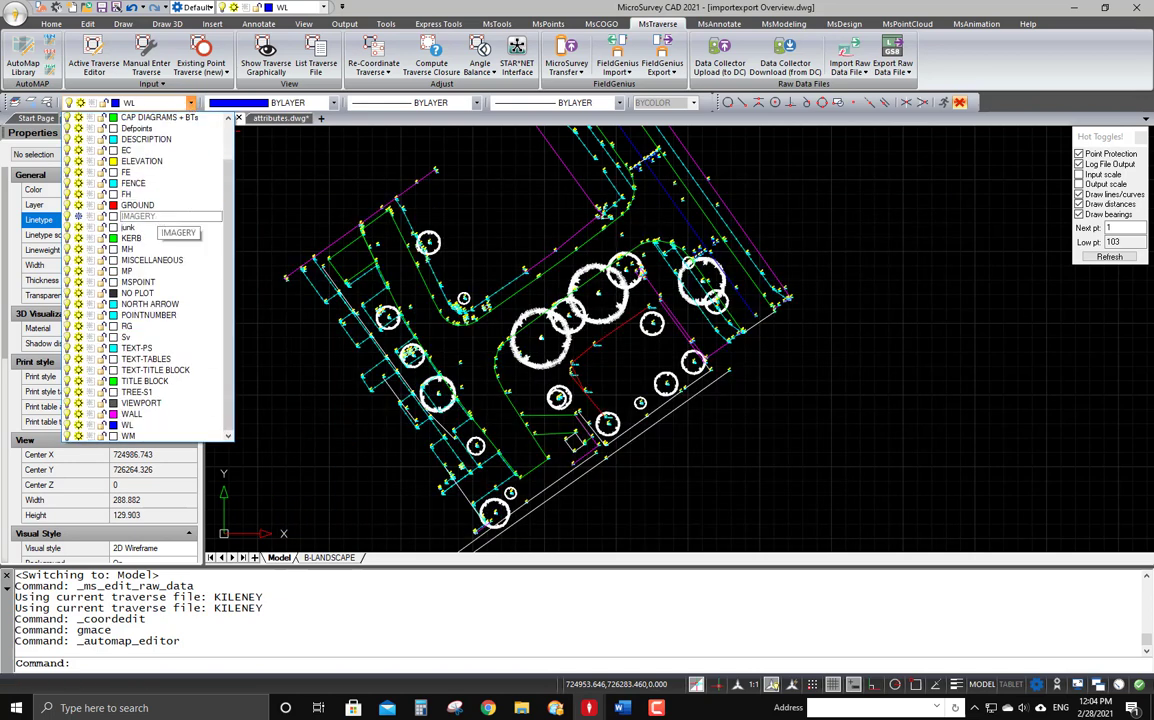
{"action": "left_click", "coordinate": [500, 26]}
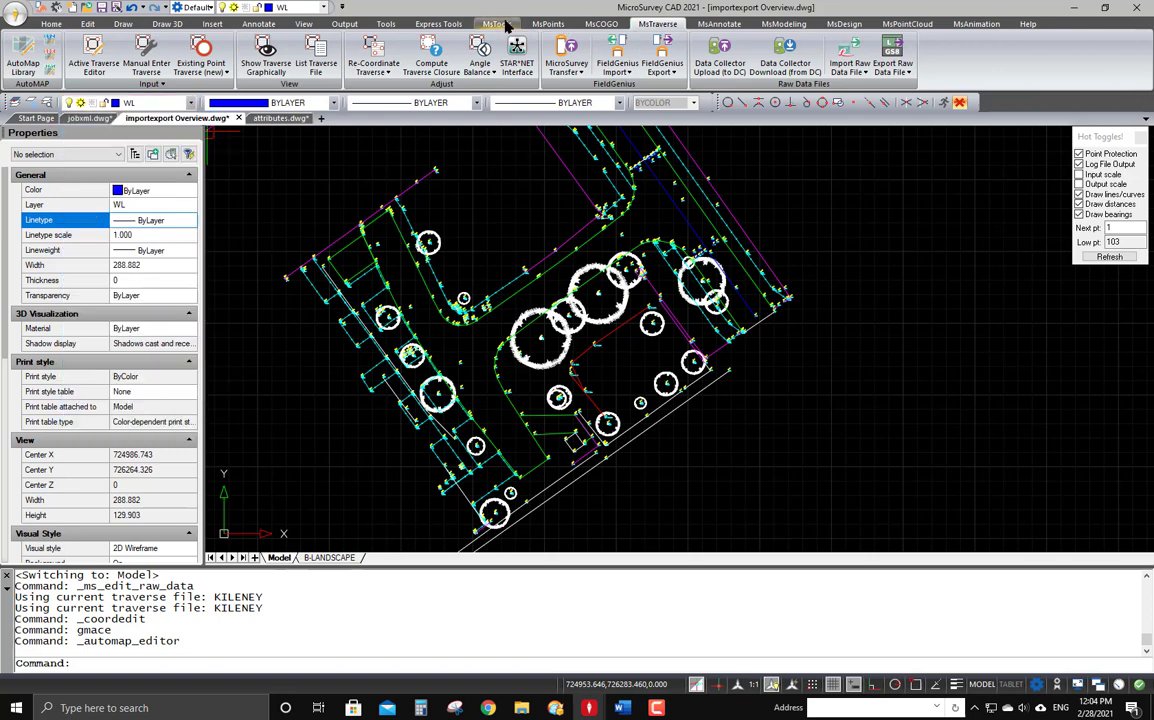
{"action": "left_click", "coordinate": [497, 24]}
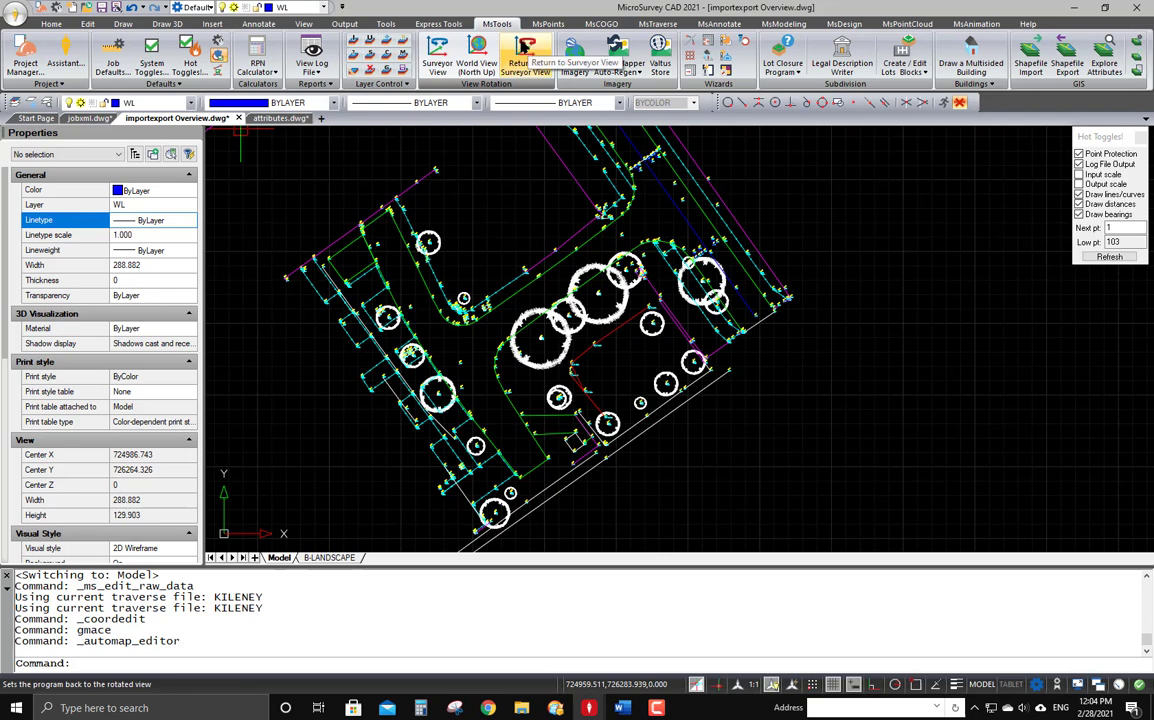
{"action": "left_click", "coordinate": [191, 103]}
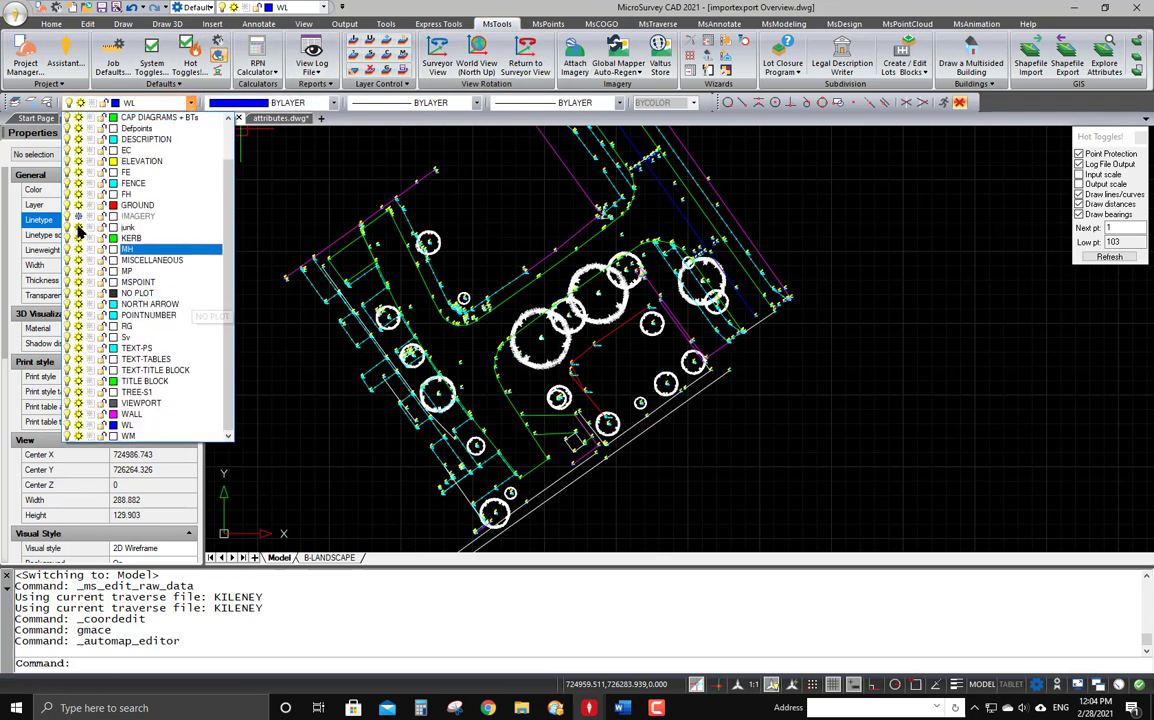
{"action": "left_click", "coordinate": [79, 217]}
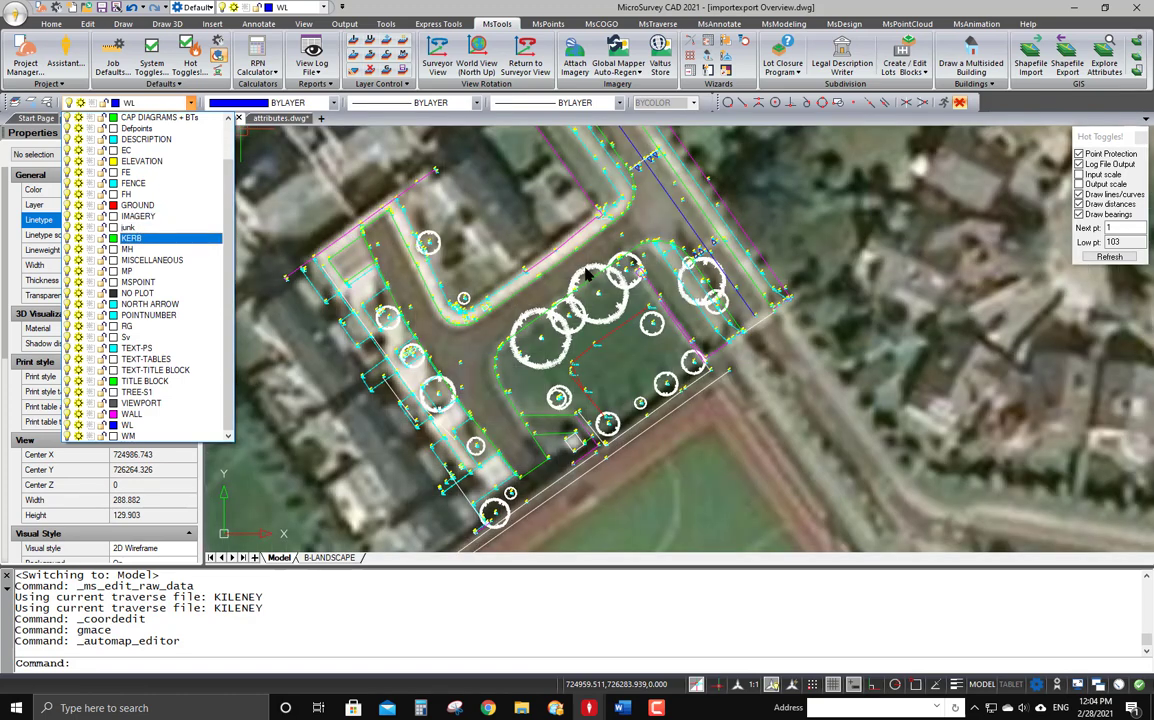
{"action": "left_click", "coordinate": [598, 324]}
{"action": "scroll", "coordinate": [586, 328], "scroll_direction": "down", "scroll_amount": 5}
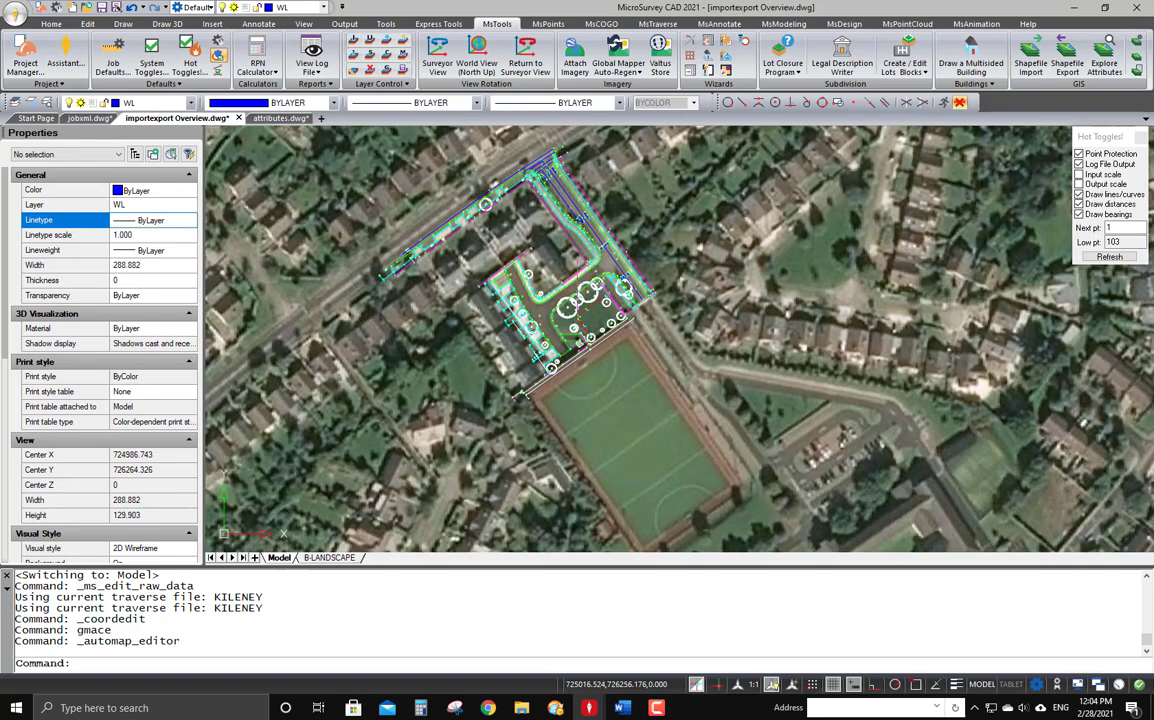
{"action": "scroll", "coordinate": [516, 241], "scroll_direction": "up", "scroll_amount": 2}
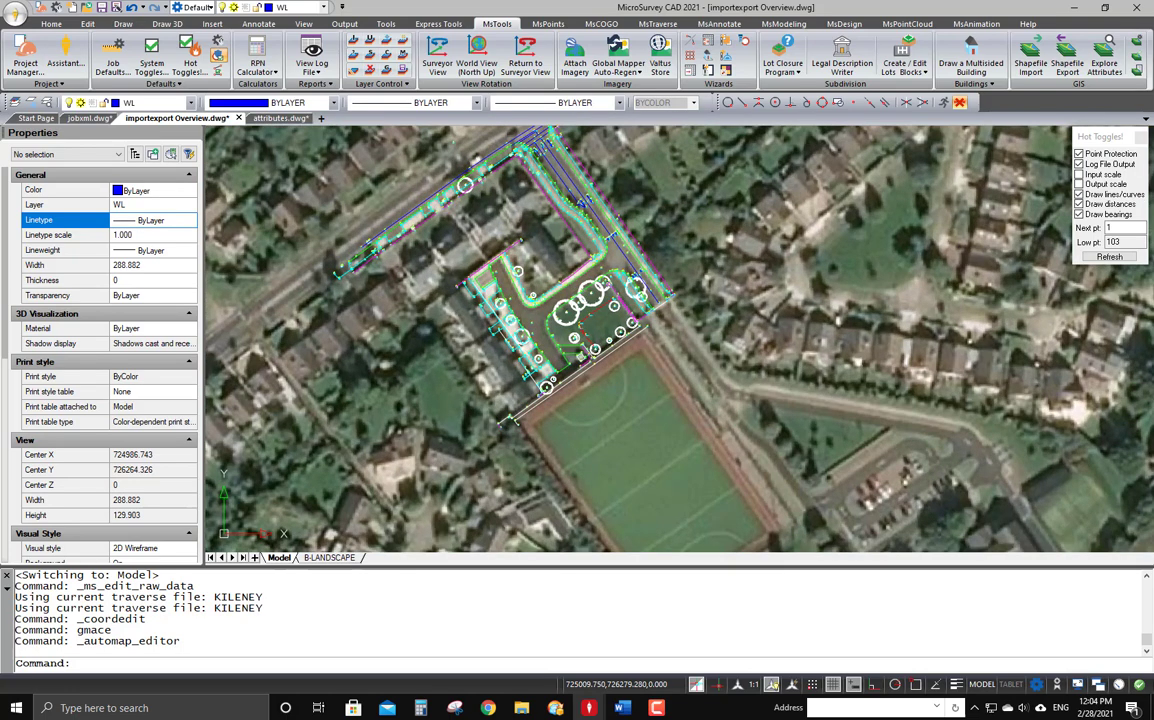
- Switch to the attributes drawing and examine the labelled Tree points, such as TS0049 to TS0052, between the Kerb lines
{"action": "left_click", "coordinate": [548, 24]}
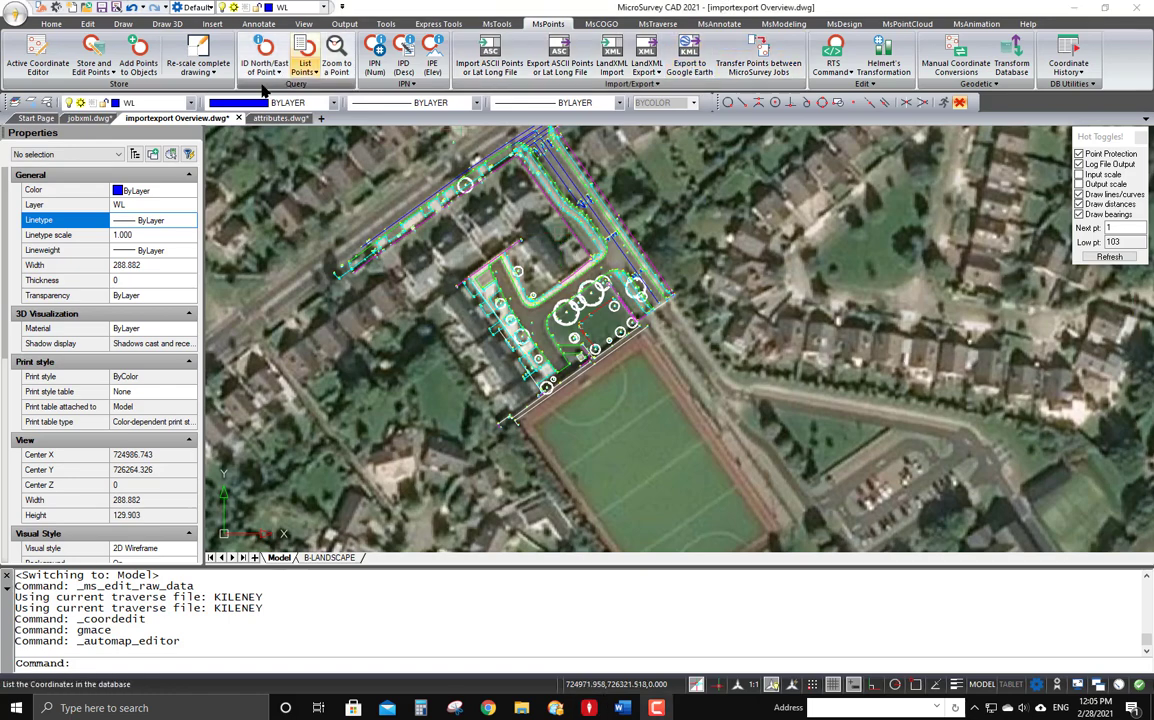
{"action": "left_click", "coordinate": [262, 118]}
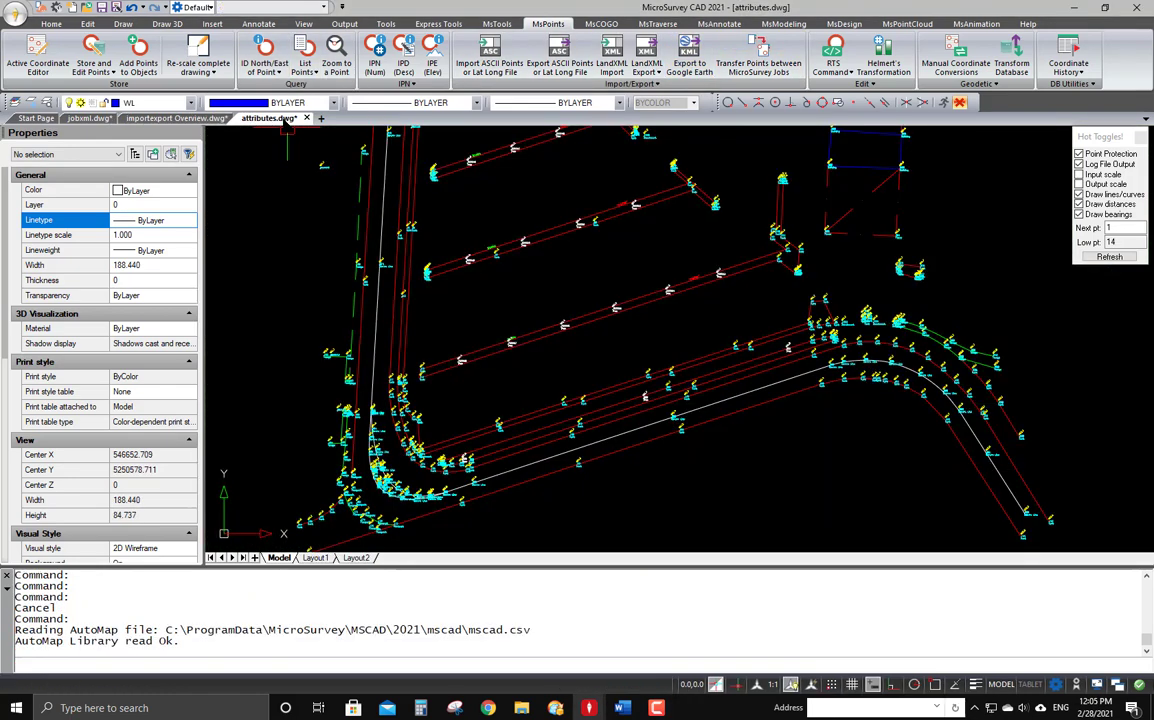
{"action": "scroll", "coordinate": [548, 305], "scroll_direction": "up", "scroll_amount": 3}
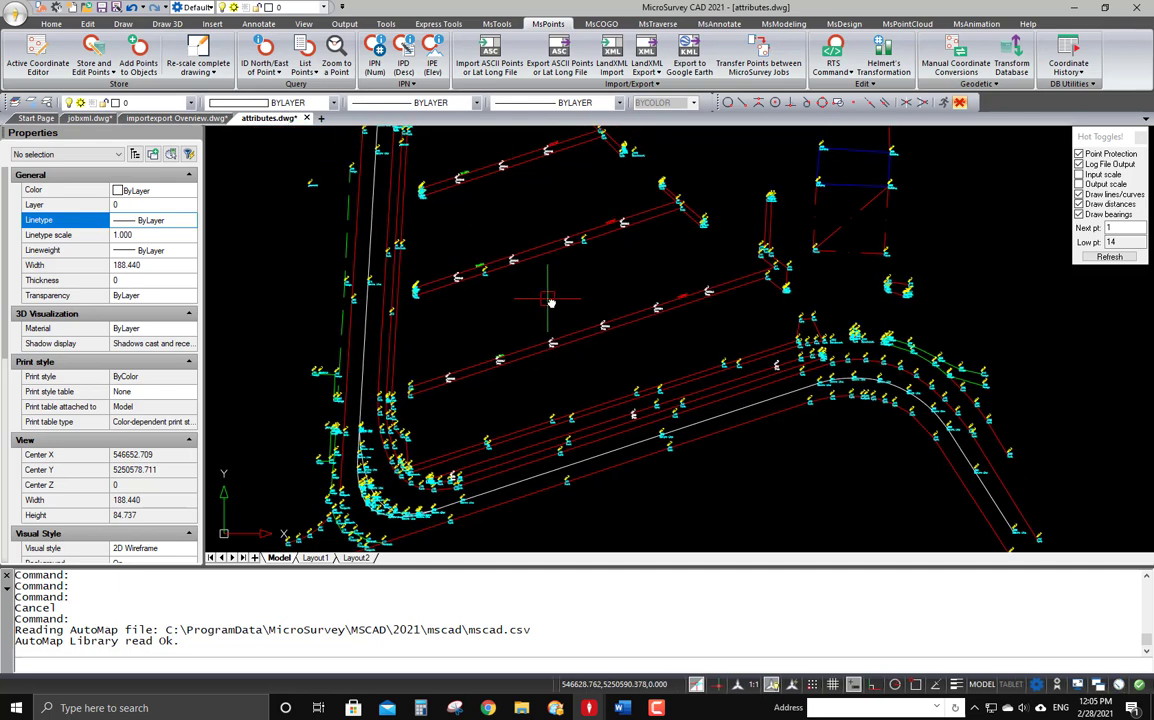
{"action": "scroll", "coordinate": [548, 305], "scroll_direction": "down", "scroll_amount": 1}
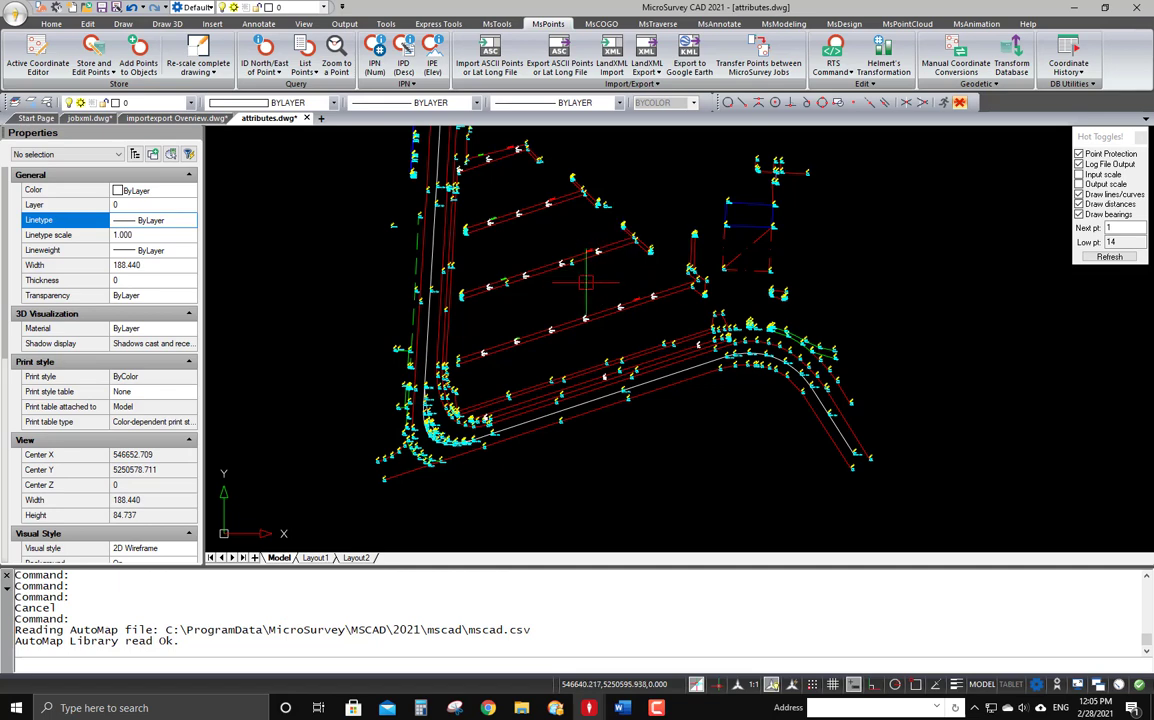
{"action": "middle_click_drag", "start_coordinate": [592, 292], "coordinate": [597, 314]}
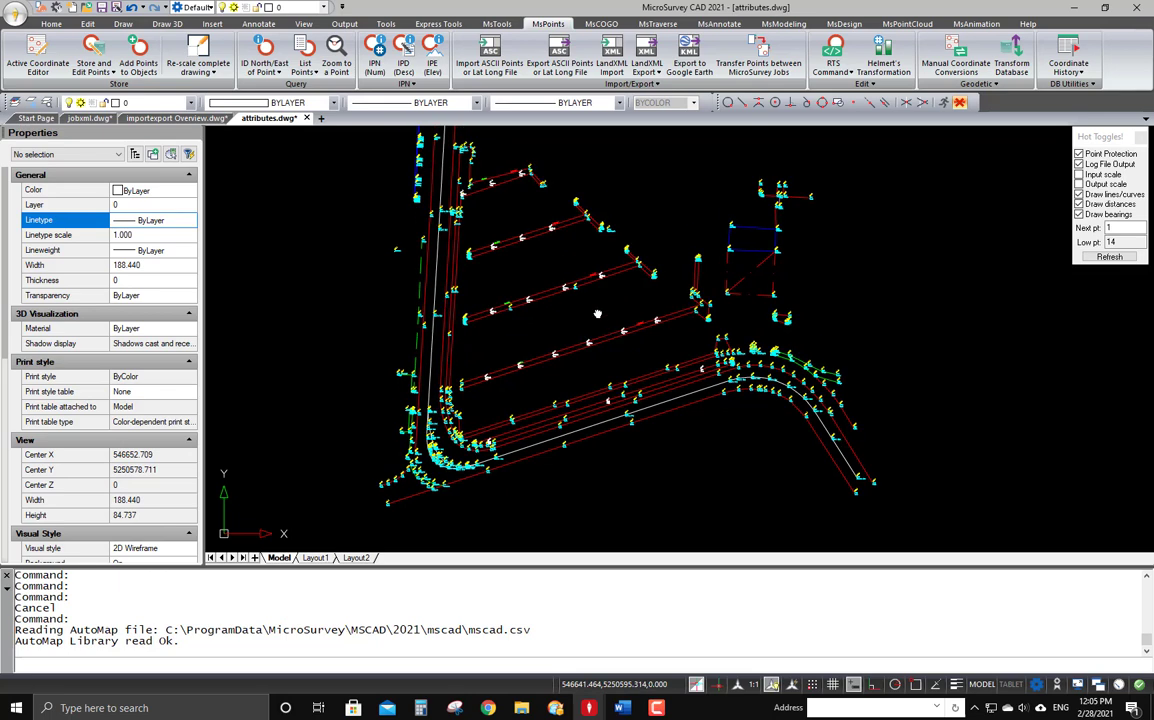
{"action": "scroll", "coordinate": [569, 297], "scroll_direction": "up", "scroll_amount": 3}
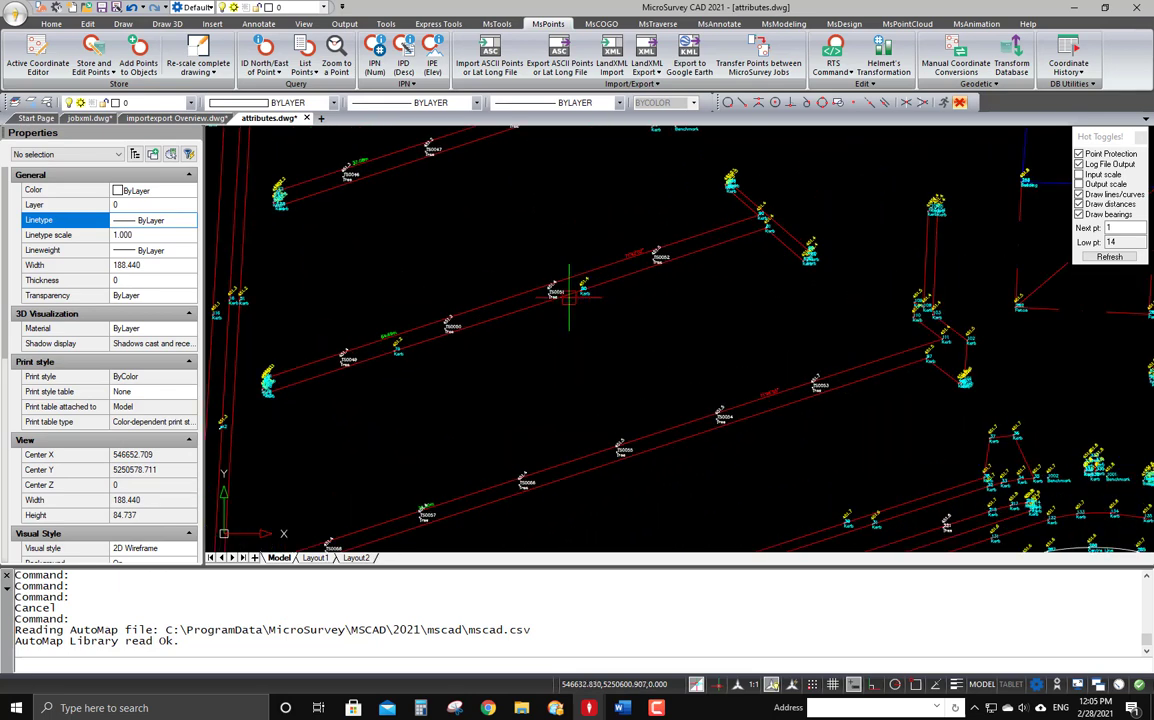
{"action": "scroll", "coordinate": [455, 300], "scroll_direction": "up", "scroll_amount": 2}
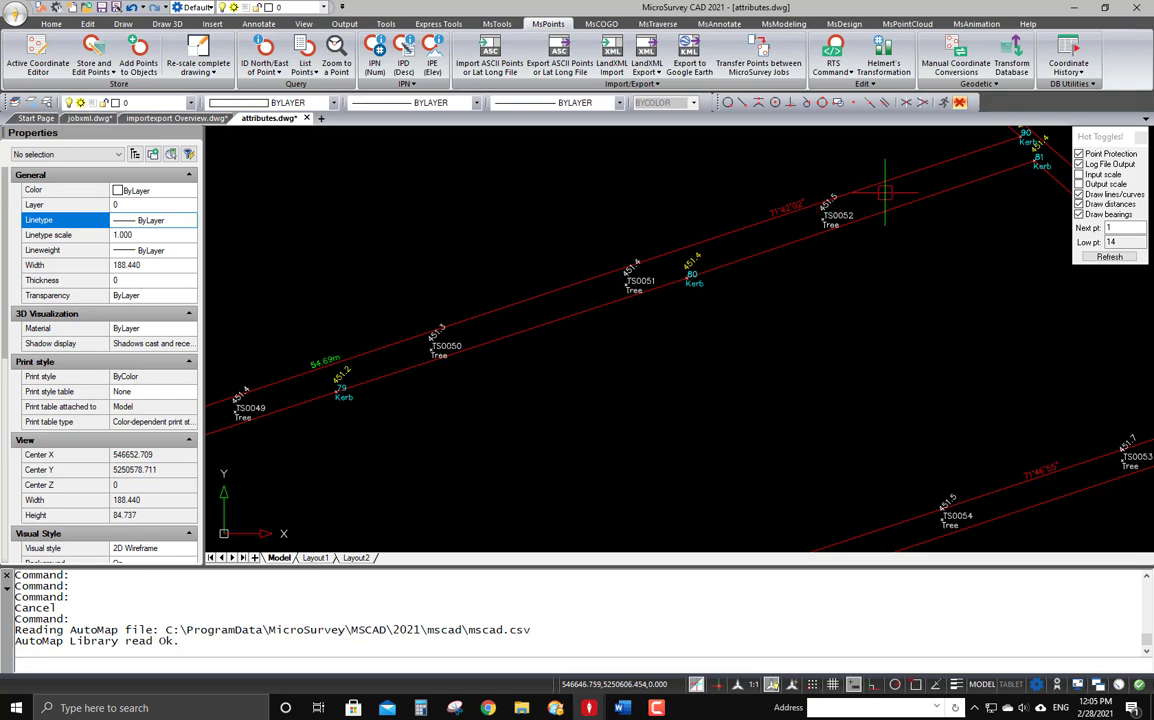
{"action": "scroll", "coordinate": [1040, 140], "scroll_direction": "up", "scroll_amount": 2}
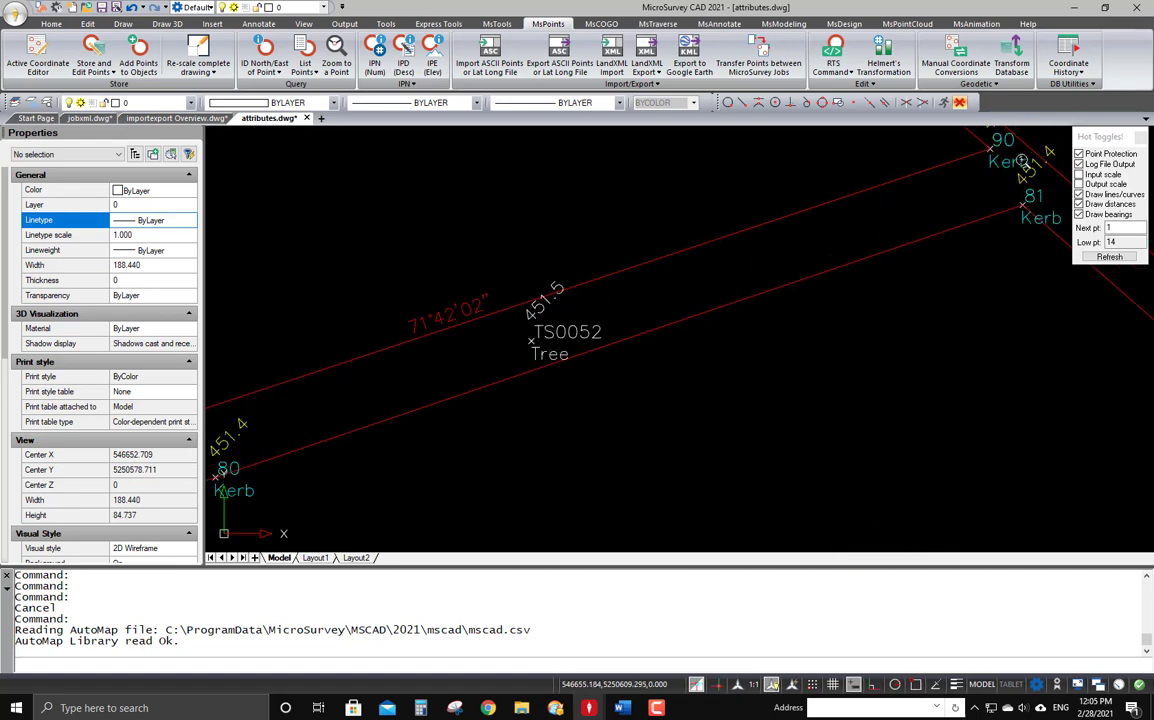
{"action": "scroll", "coordinate": [1050, 142], "scroll_direction": "down", "scroll_amount": 5}
{"action": "scroll", "coordinate": [799, 250], "scroll_direction": "down", "scroll_amount": 2}
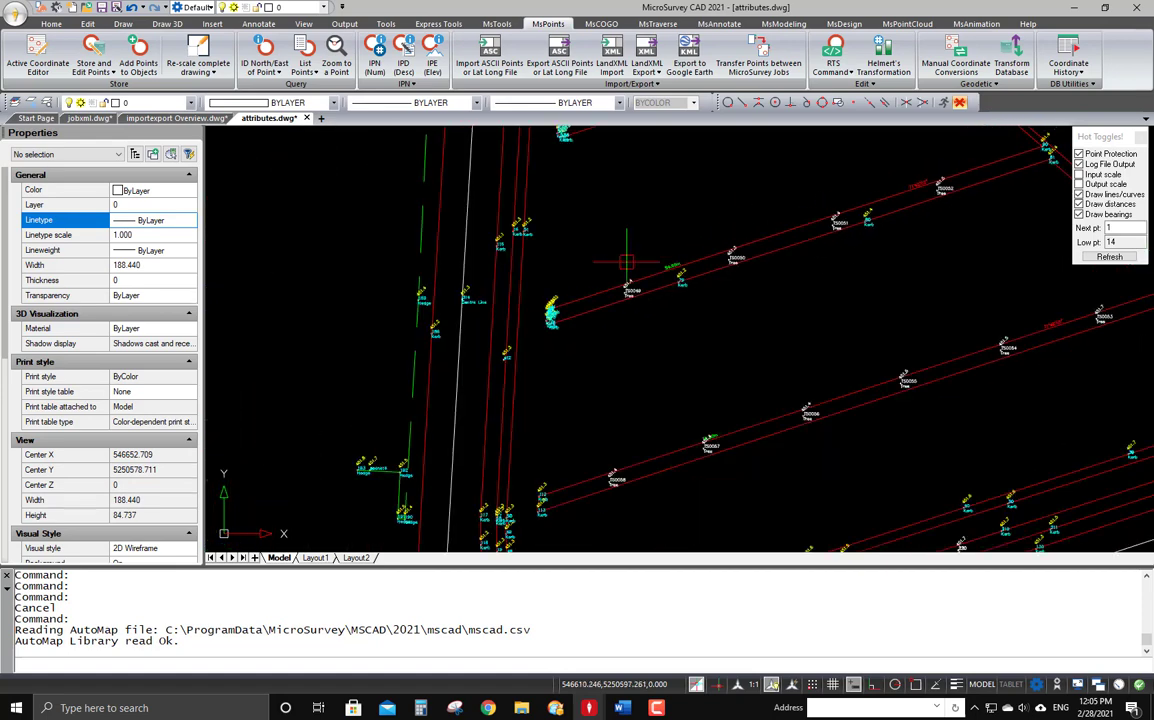
- Examine the cluster of Kerb points at the rounded end of the tree strip near TS0049 and the labels along it
{"action": "scroll", "coordinate": [565, 310], "scroll_direction": "up", "scroll_amount": 6}
{"action": "scroll", "coordinate": [567, 305], "scroll_direction": "up", "scroll_amount": 3}
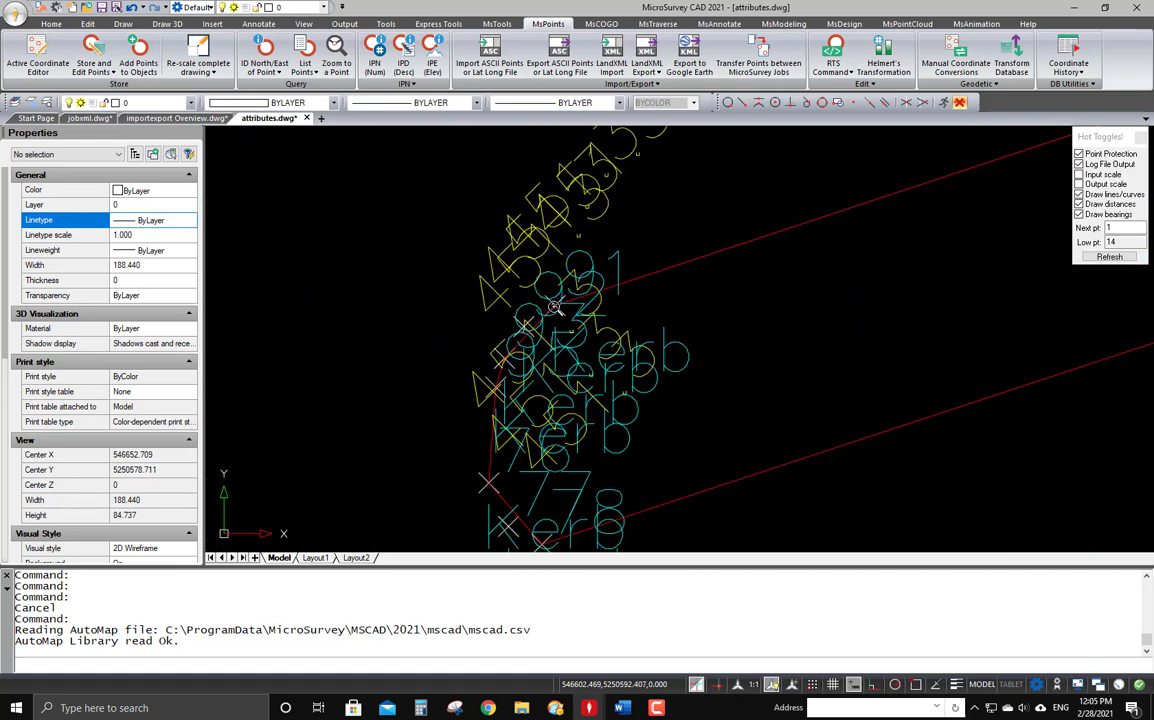
{"action": "scroll", "coordinate": [540, 360], "scroll_direction": "up", "scroll_amount": 2}
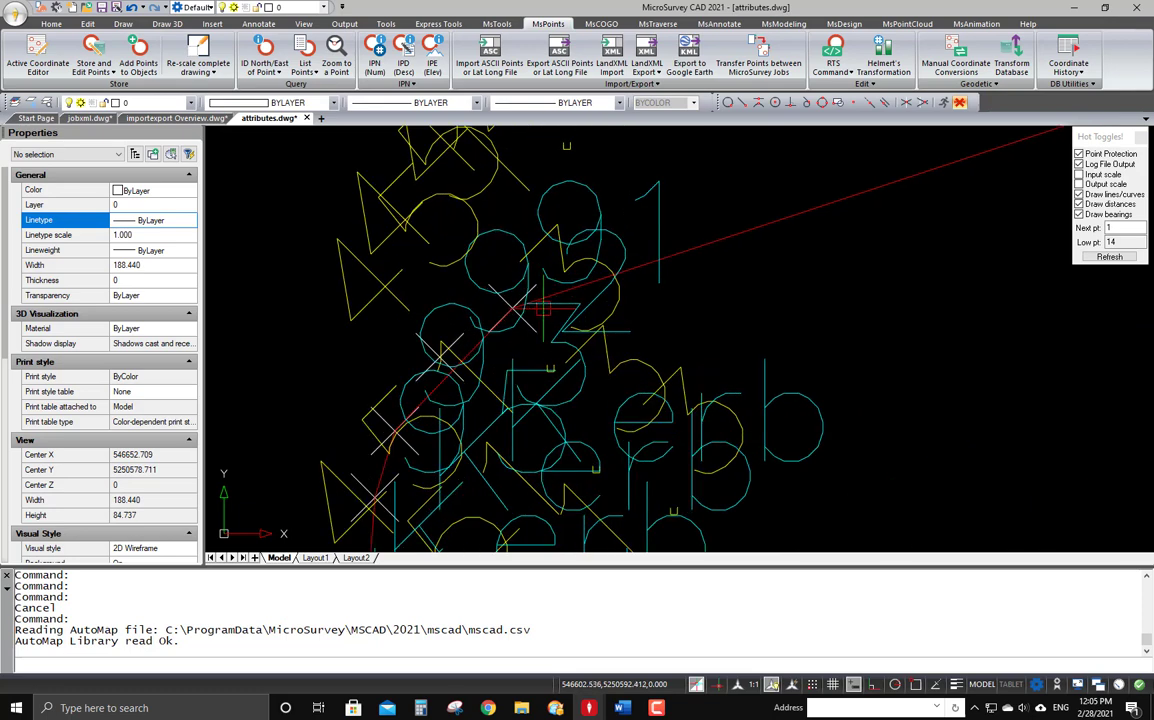
{"action": "scroll", "coordinate": [402, 337], "scroll_direction": "down", "scroll_amount": 3}
{"action": "scroll", "coordinate": [376, 358], "scroll_direction": "down", "scroll_amount": 7}
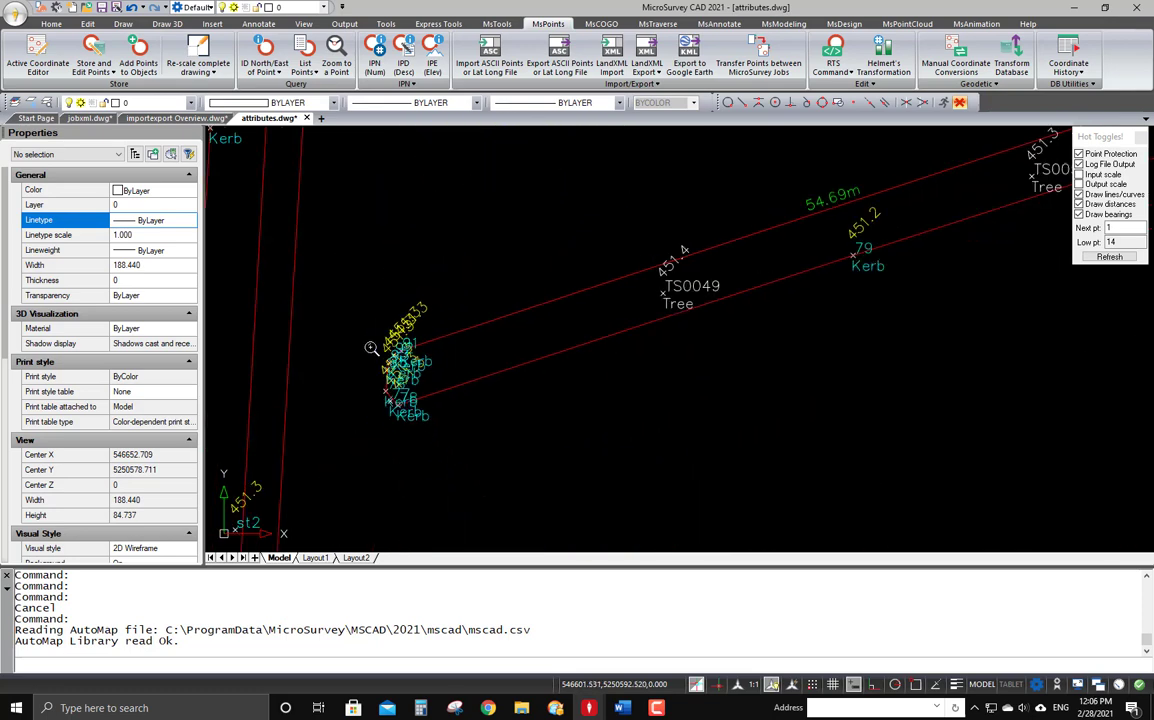
{"action": "middle_click_drag", "start_coordinate": [824, 218], "coordinate": [694, 276]}
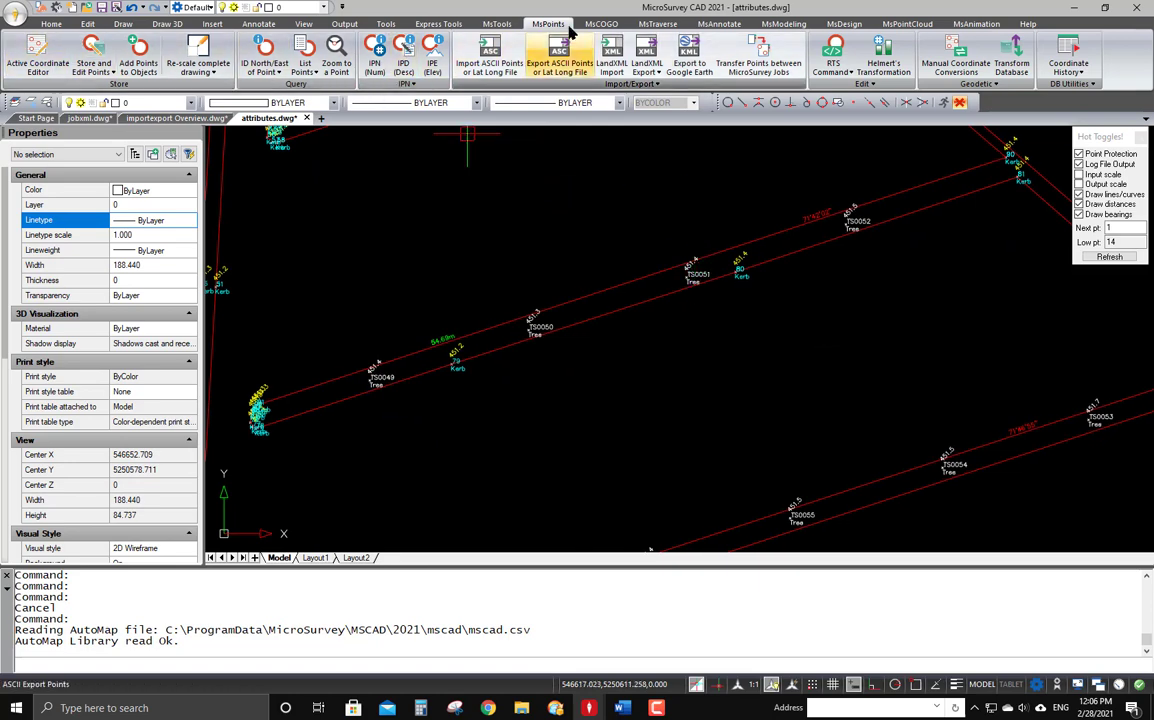
- Open the active traverse in the Traverse Editor and find the st2 setup with the shots starting at TS0033
{"action": "left_click", "coordinate": [656, 23]}
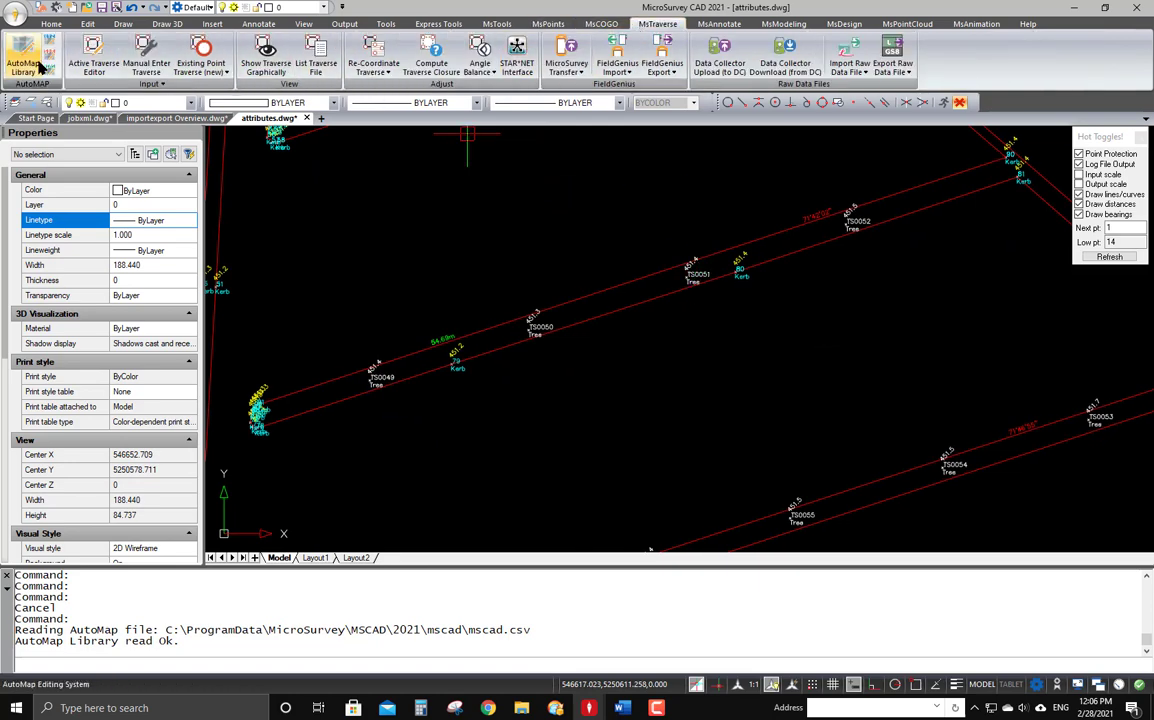
{"action": "left_click", "coordinate": [93, 55]}
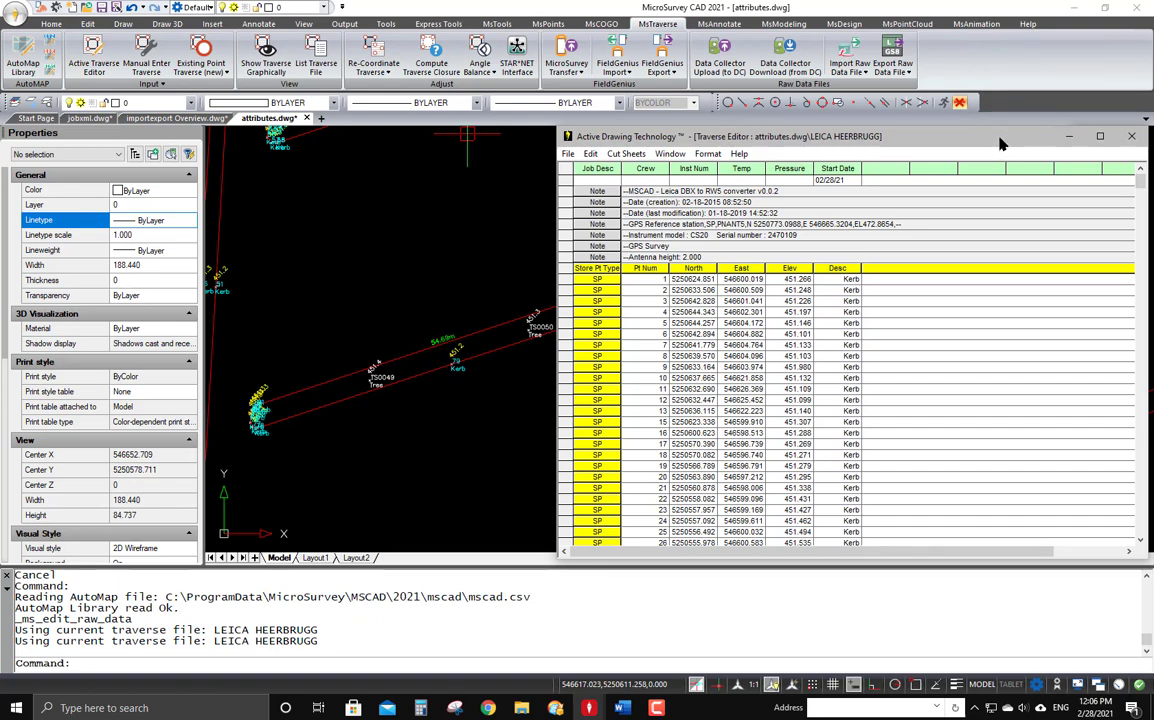
{"action": "mouse_move", "coordinate": [1139, 181]}
{"action": "left_mouse_down"}
{"action": "mouse_move", "coordinate": [1139, 412]}
{"action": "mouse_move", "coordinate": [1138, 402]}
{"action": "left_mouse_up"}
- Show the shots taken from setup st2, rows TS0033 to TS0041, graphically in the drawing and narrow the editor to reveal them
{"action": "middle_click_drag", "start_coordinate": [545, 316], "coordinate": [492, 321]}
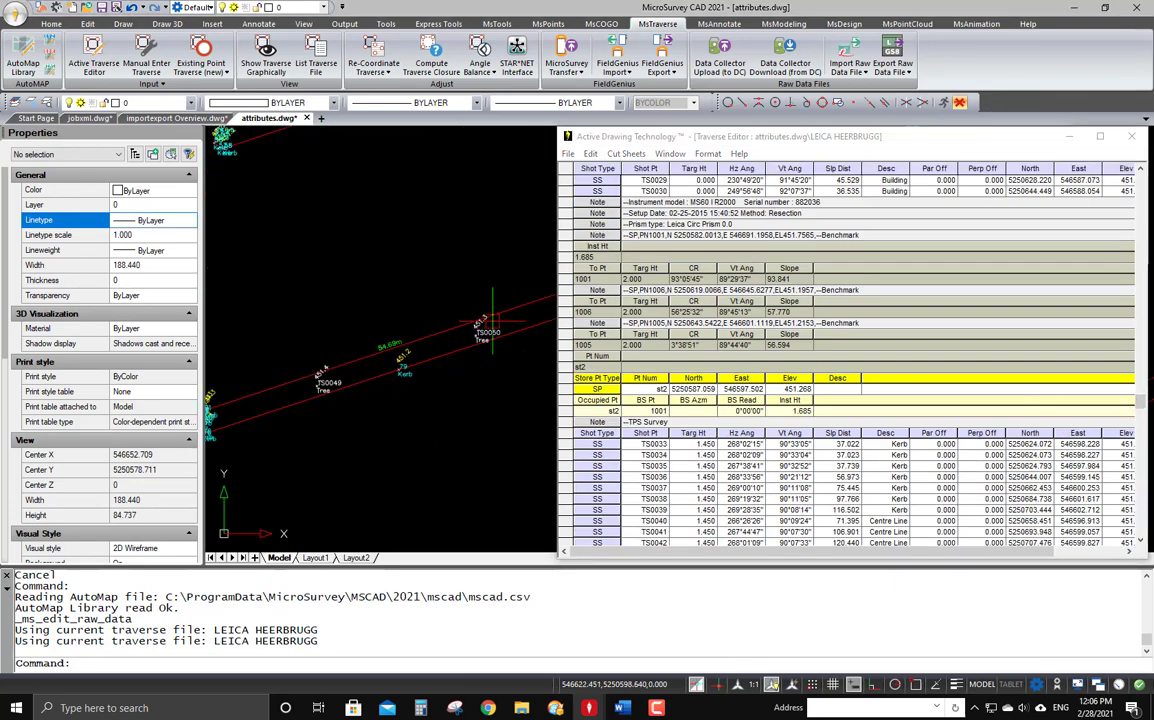
{"action": "scroll", "coordinate": [425, 325], "scroll_direction": "down", "scroll_amount": 9}
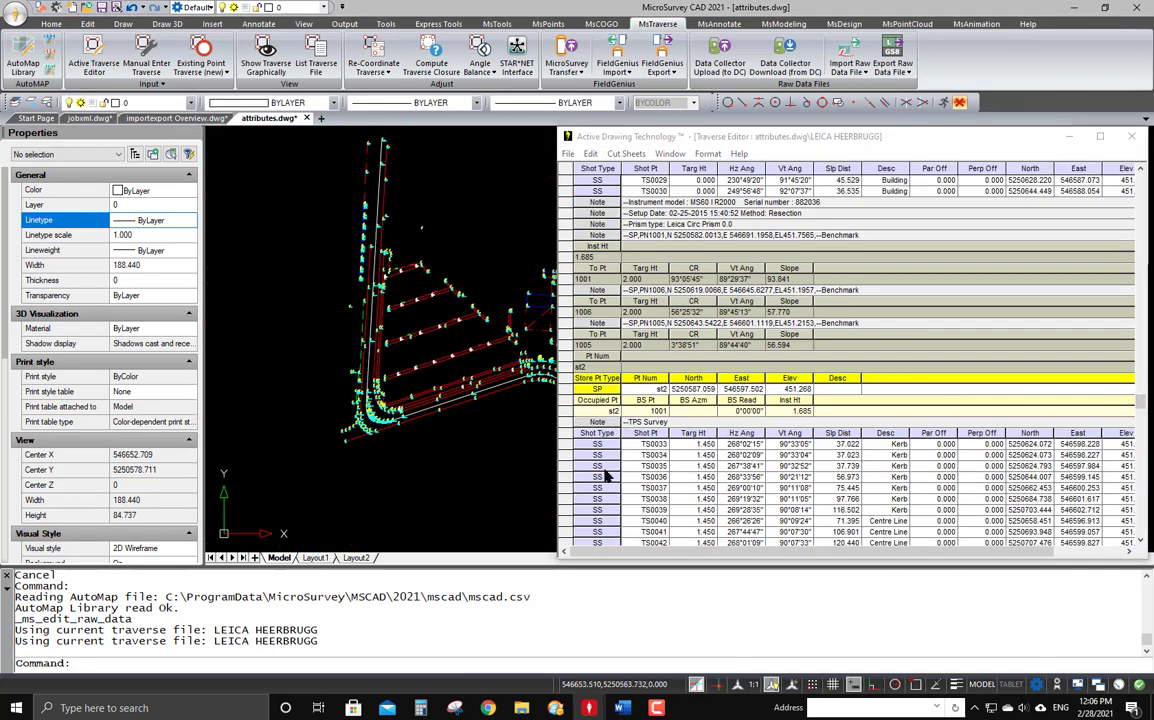
{"action": "left_click_drag", "start_coordinate": [566, 400], "coordinate": [566, 533]}
{"action": "right_click", "coordinate": [568, 447]}
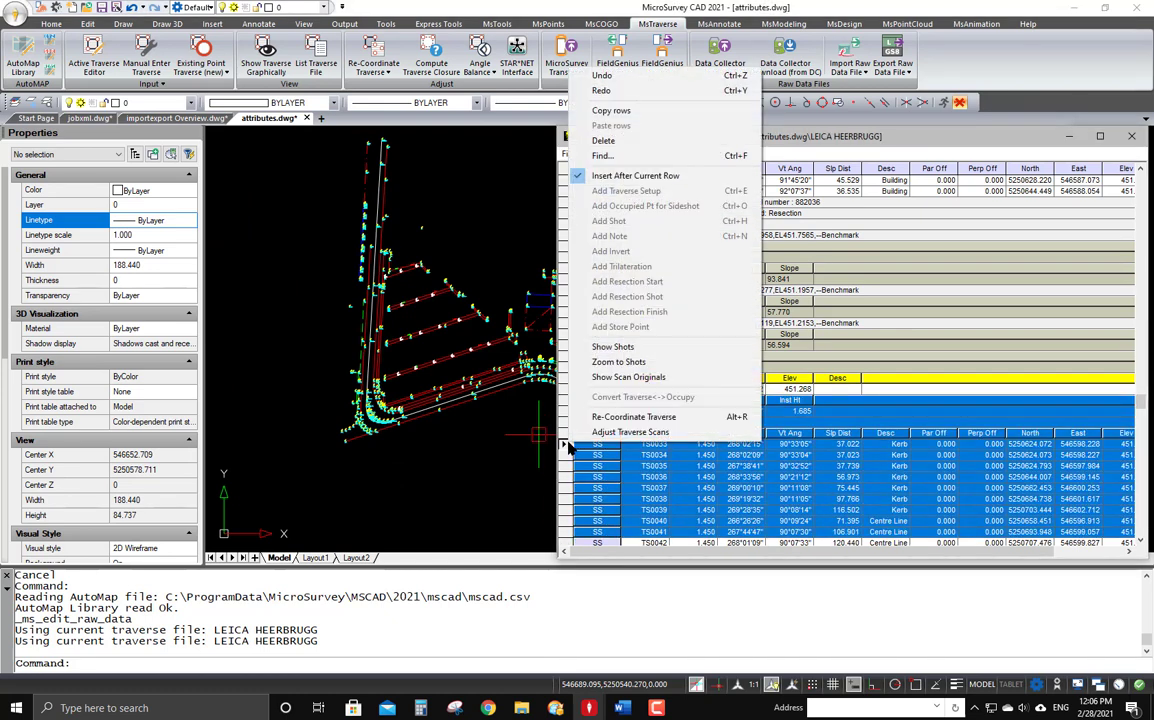
{"action": "left_click", "coordinate": [613, 347]}
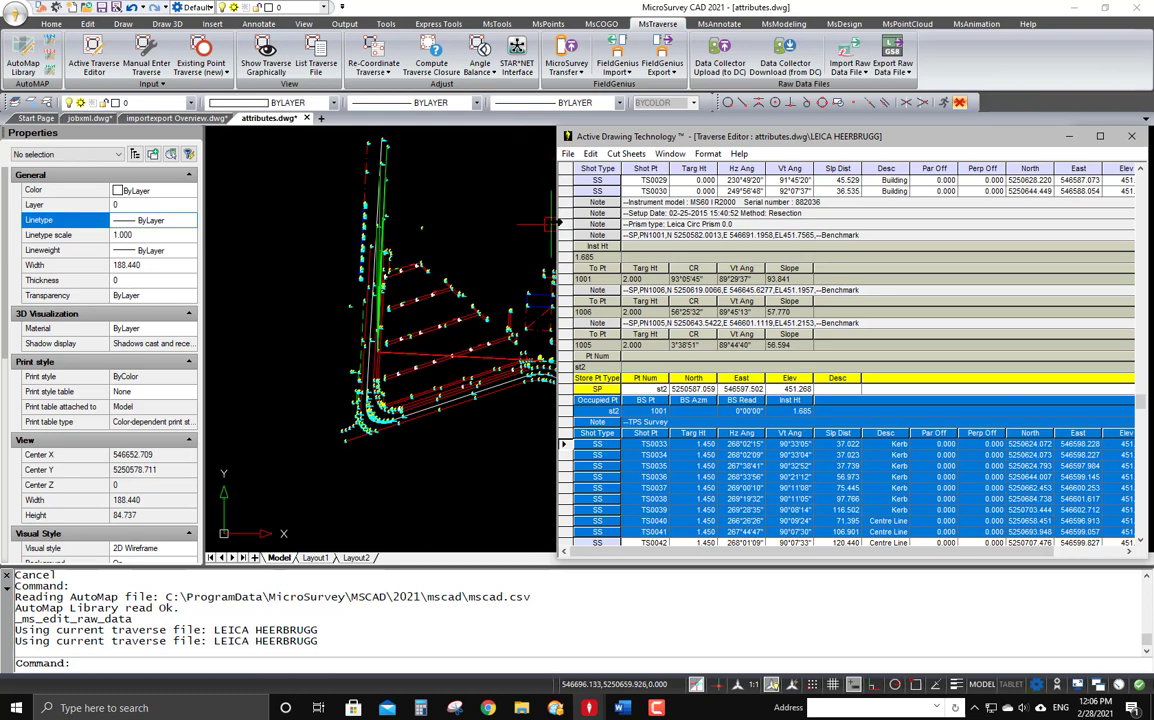
{"action": "left_click_drag", "start_coordinate": [556, 222], "coordinate": [772, 220]}
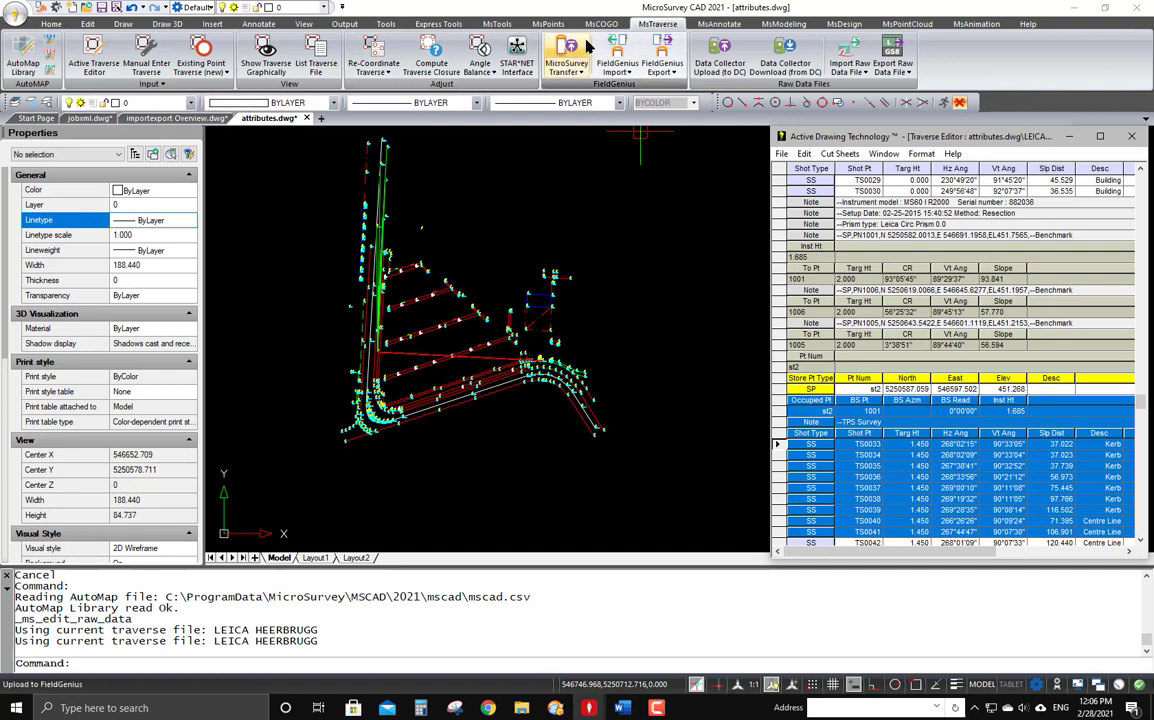
- Open the active Coordinate Editor, widen it and find the Tree and Benchmark points that have attribute or image entries
{"action": "left_click", "coordinate": [548, 25]}
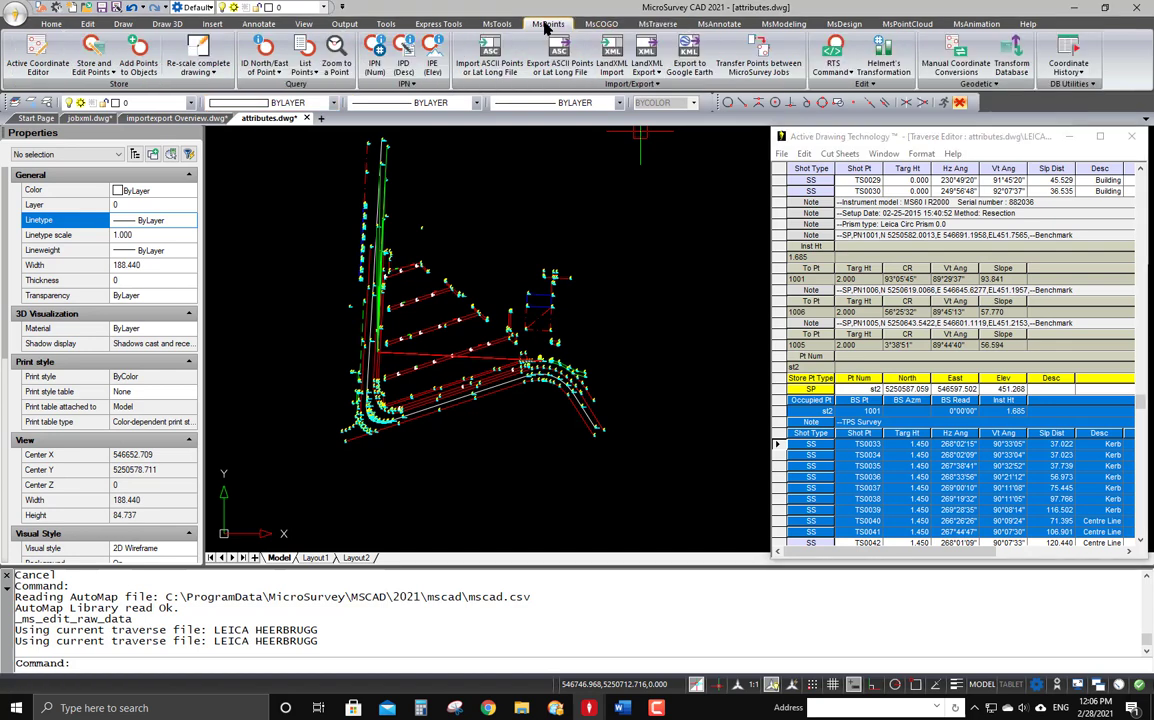
{"action": "left_click", "coordinate": [36, 52]}
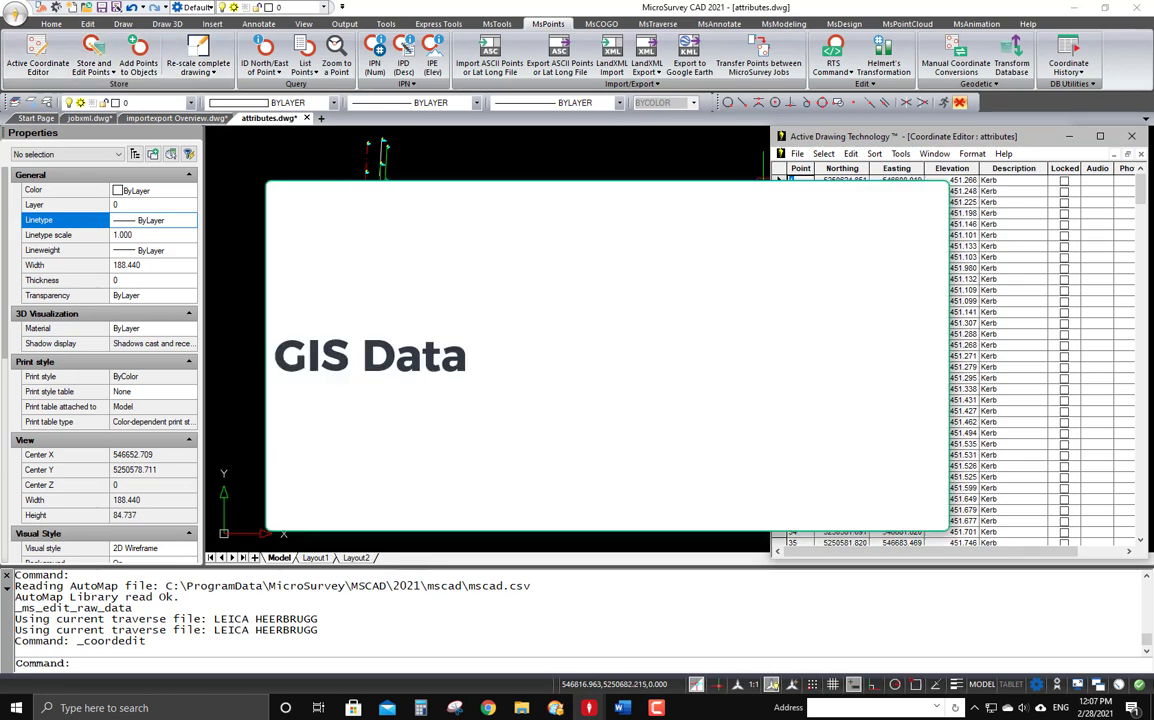
{"action": "left_click_drag", "start_coordinate": [772, 314], "coordinate": [660, 314]}
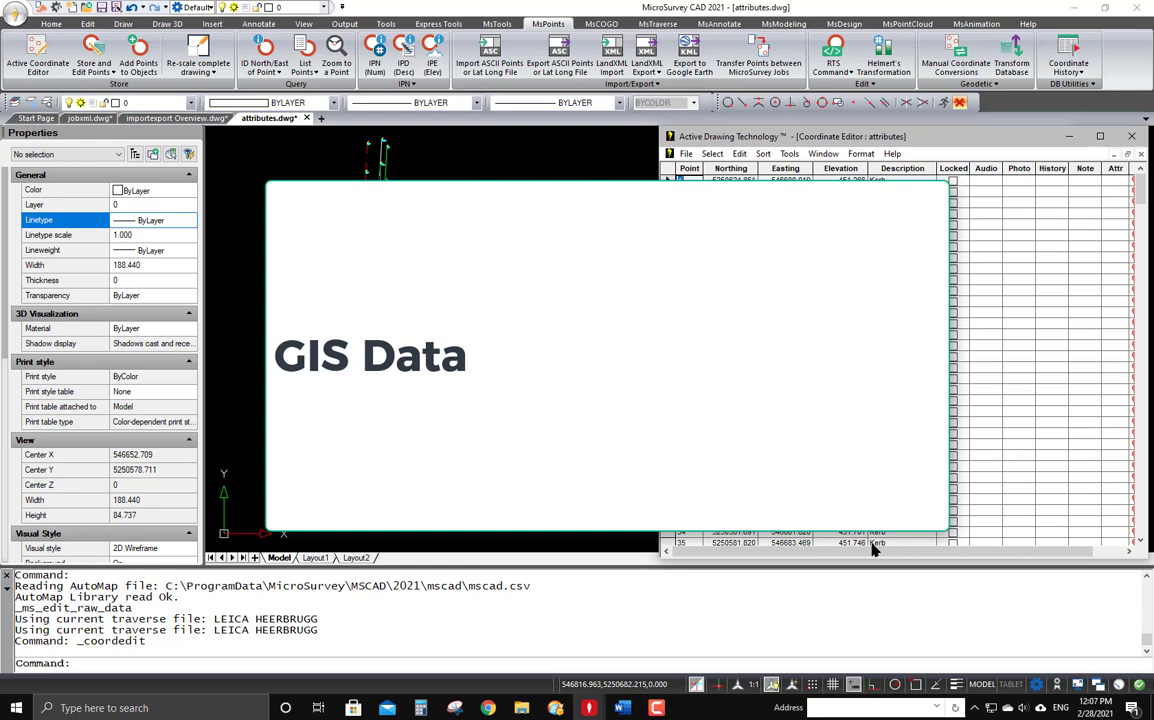
{"action": "left_click_drag", "start_coordinate": [876, 550], "coordinate": [940, 562]}
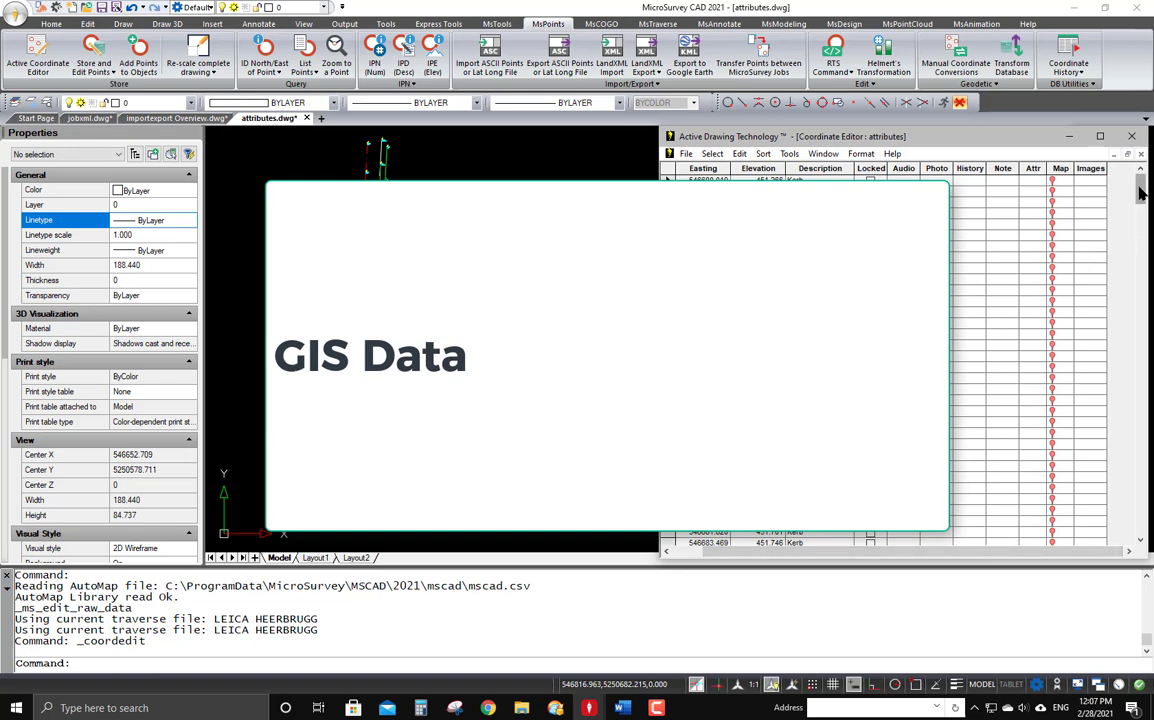
{"action": "left_click_drag", "start_coordinate": [1140, 193], "coordinate": [1143, 459]}
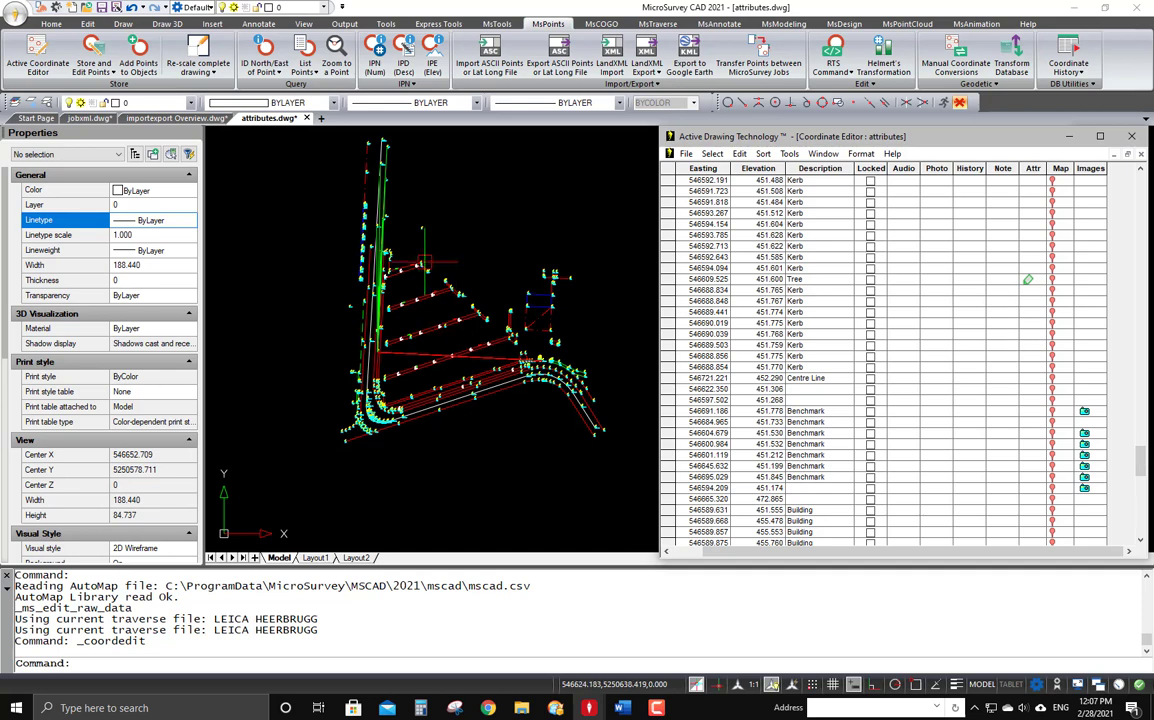
- View the Tree point's DBX attributes and the image attached to the first Benchmark point, closing each viewer
{"action": "left_click", "coordinate": [1029, 281]}
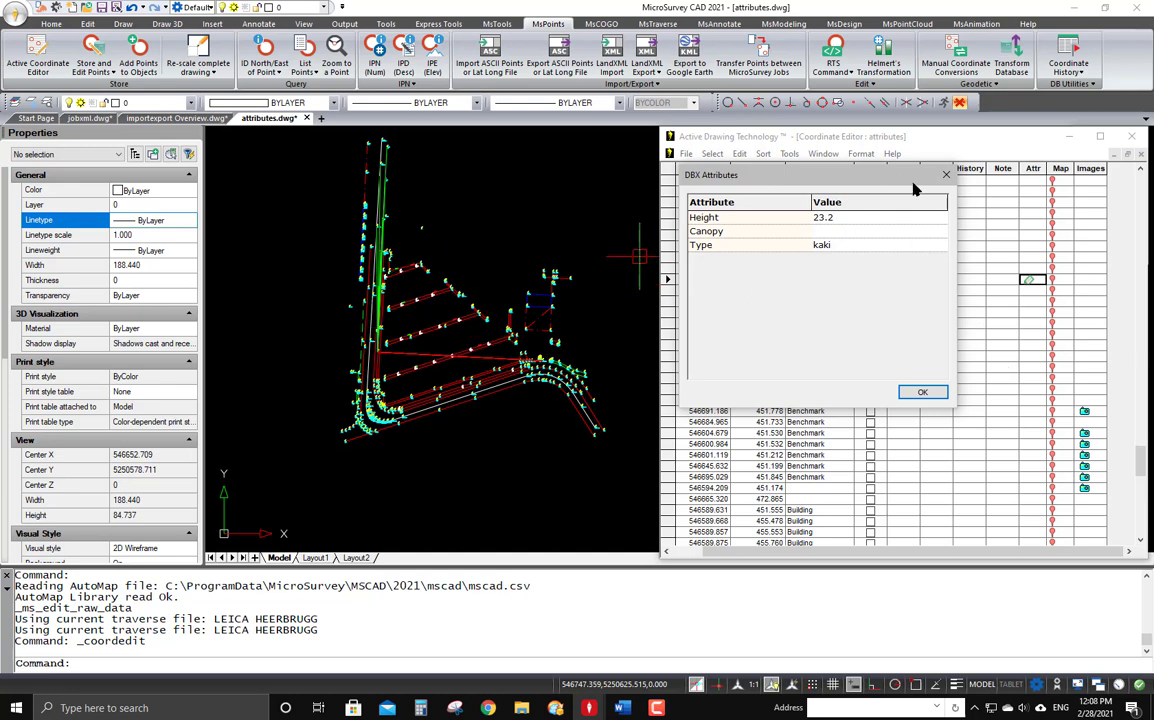
{"action": "left_click", "coordinate": [946, 174]}
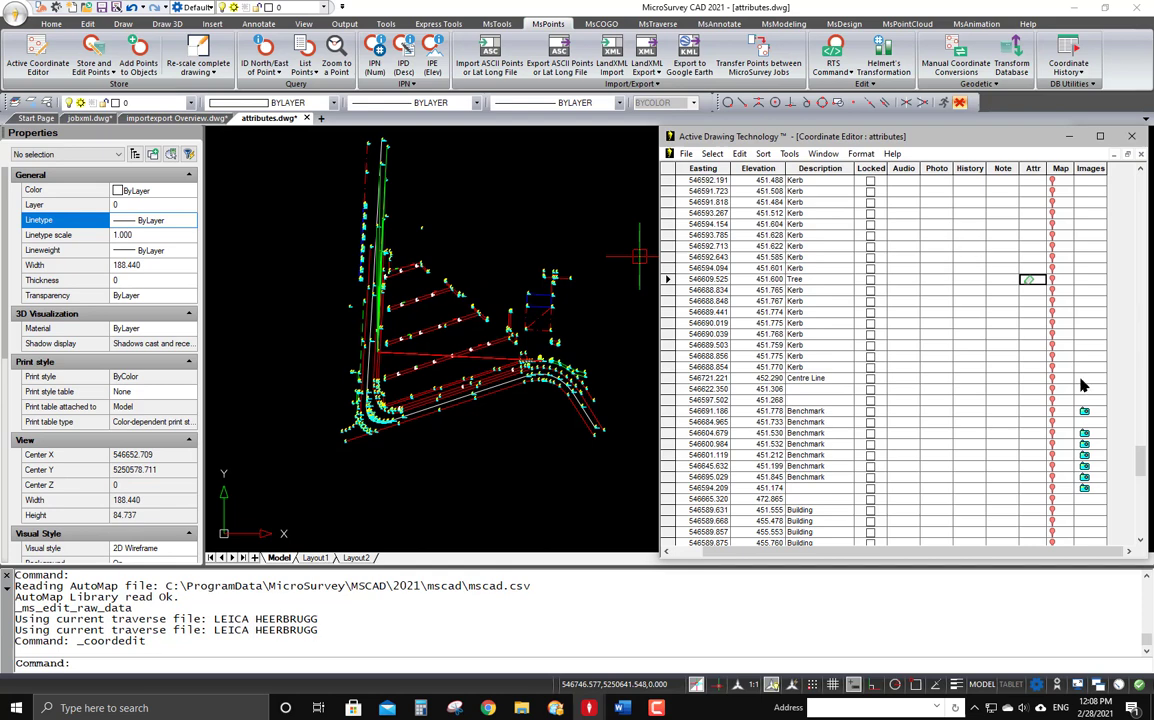
{"action": "left_click", "coordinate": [1085, 412]}
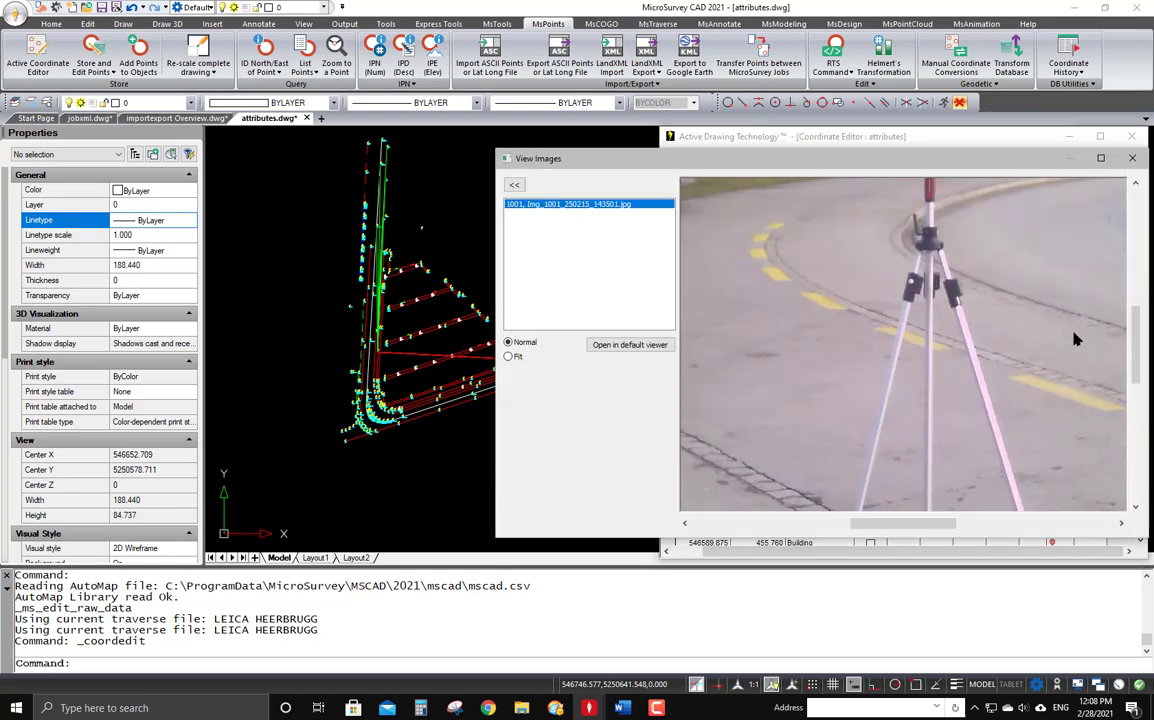
{"action": "left_click", "coordinate": [1132, 158]}
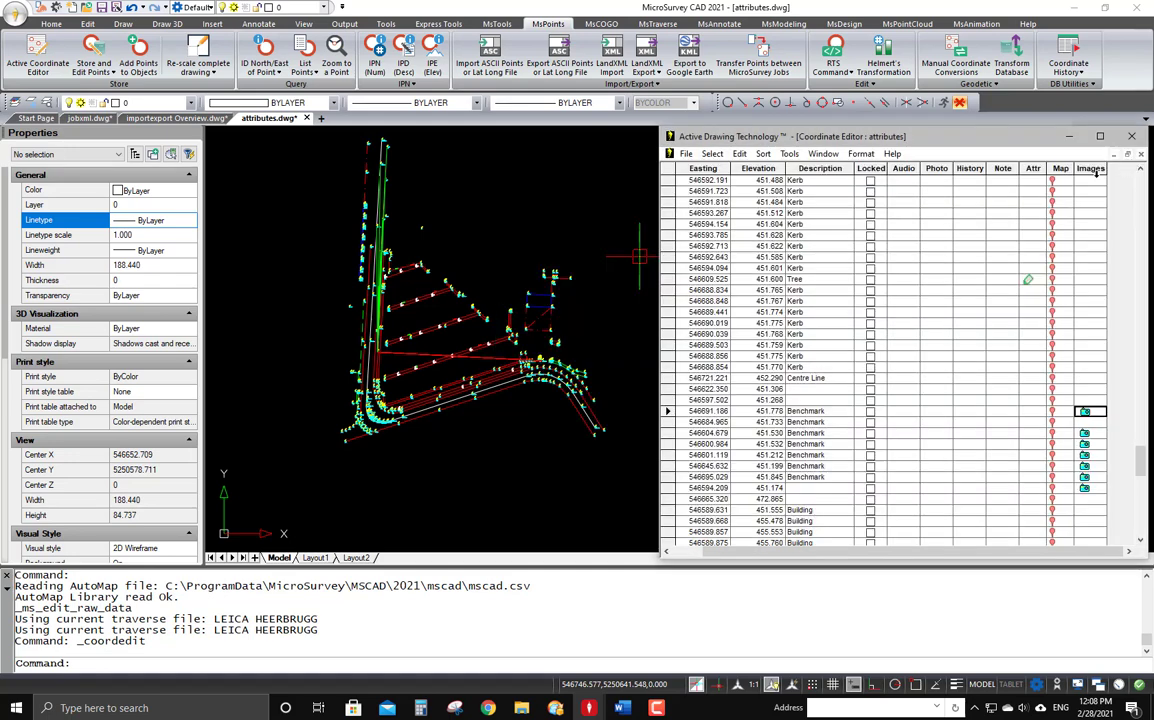
{"action": "left_click", "coordinate": [1029, 281]}
{"action": "middle_click_drag", "start_coordinate": [523, 254], "coordinate": [510, 254]}
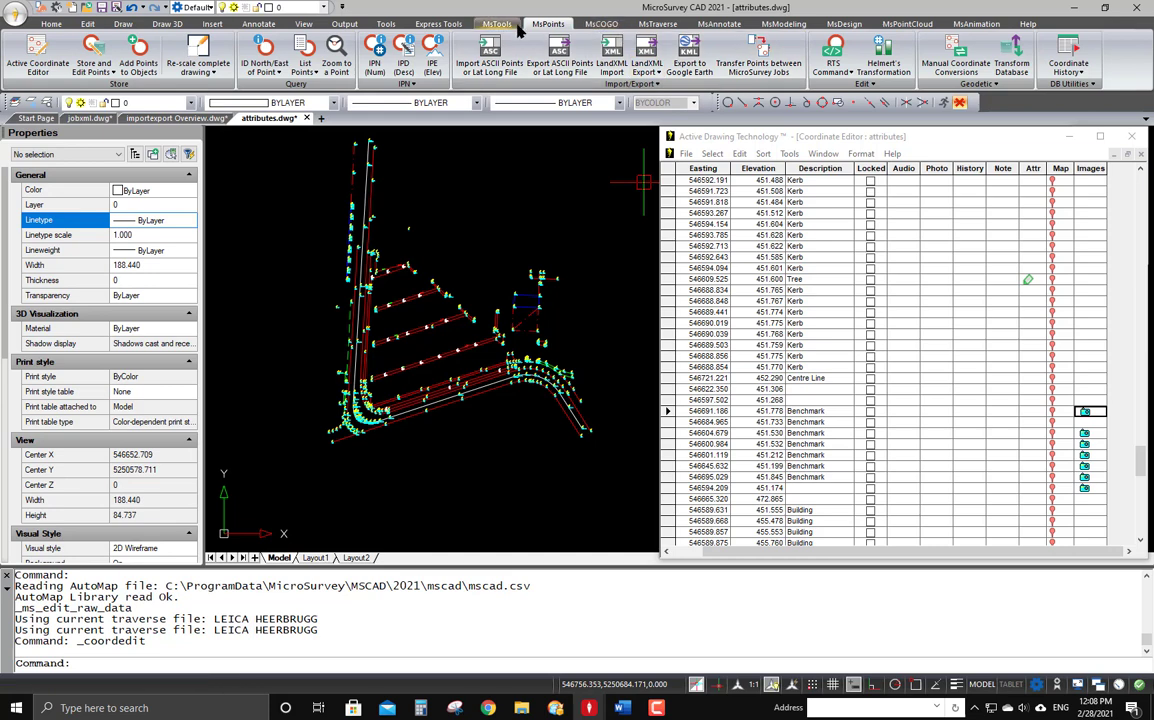
- Start a Shapefile Import, review the GIS file types it can open, and close the file dialog without importing
{"action": "left_click", "coordinate": [497, 23]}
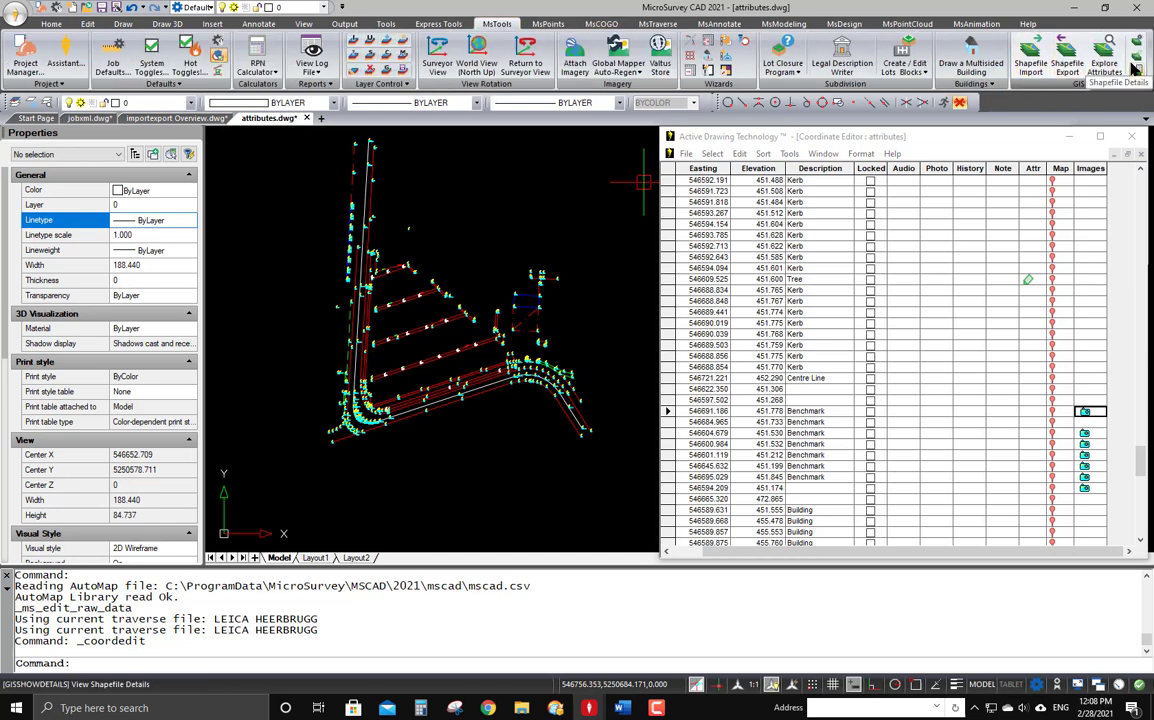
{"action": "left_click", "coordinate": [1029, 56]}
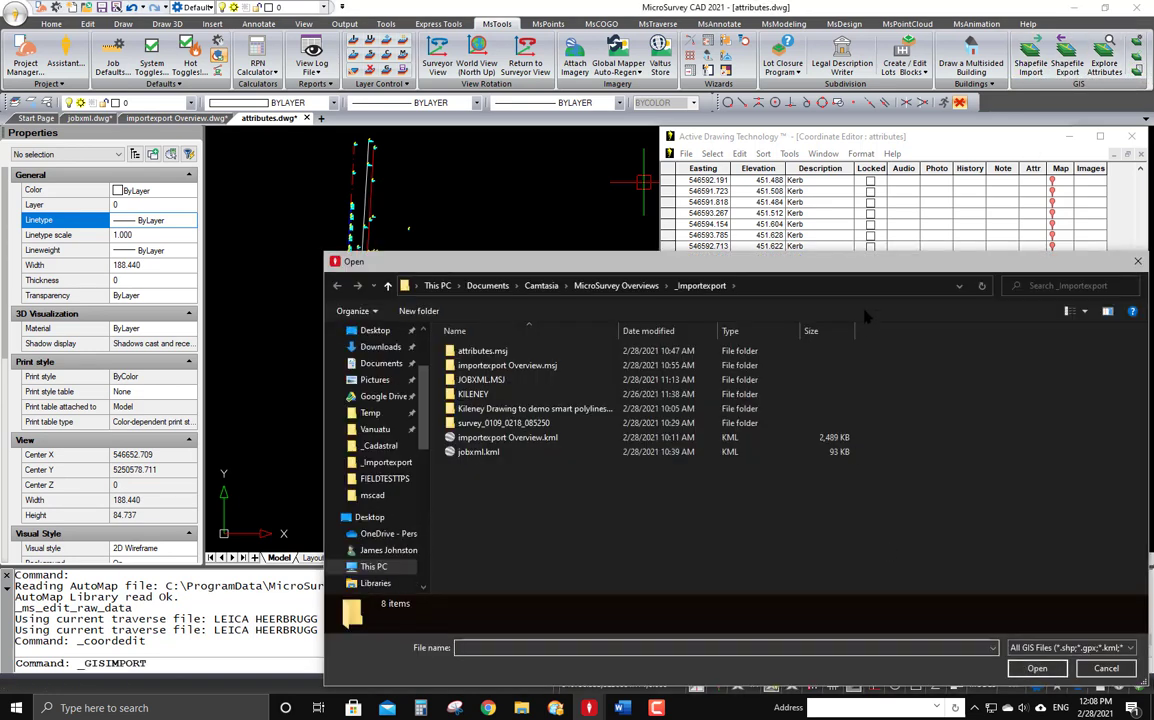
{"action": "left_click_drag", "start_coordinate": [866, 270], "coordinate": [713, 146]}
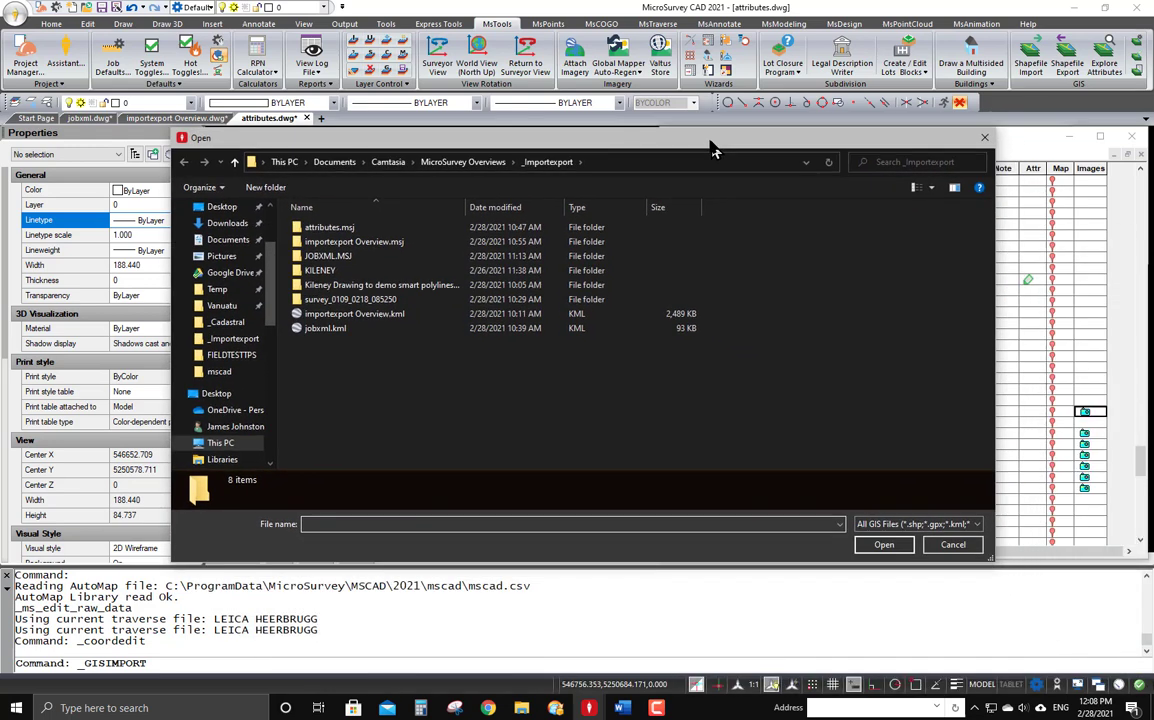
{"action": "left_click", "coordinate": [944, 525]}
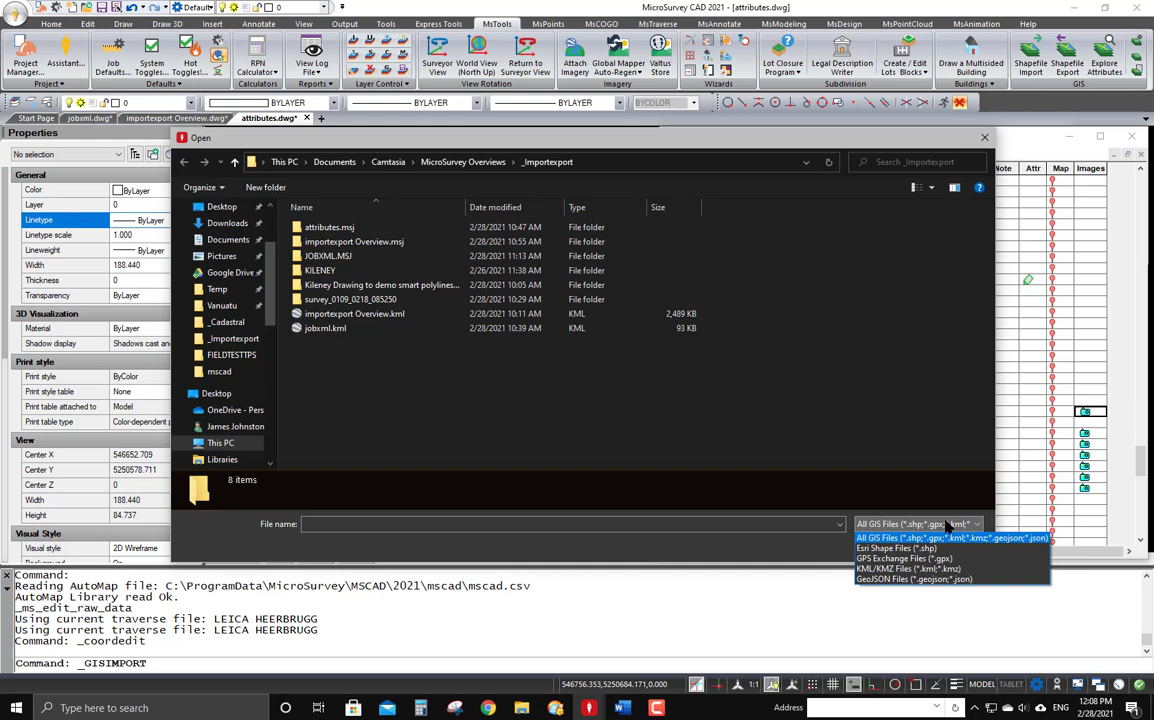
{"action": "left_click", "coordinate": [869, 138]}
{"action": "left_click", "coordinate": [985, 138]}
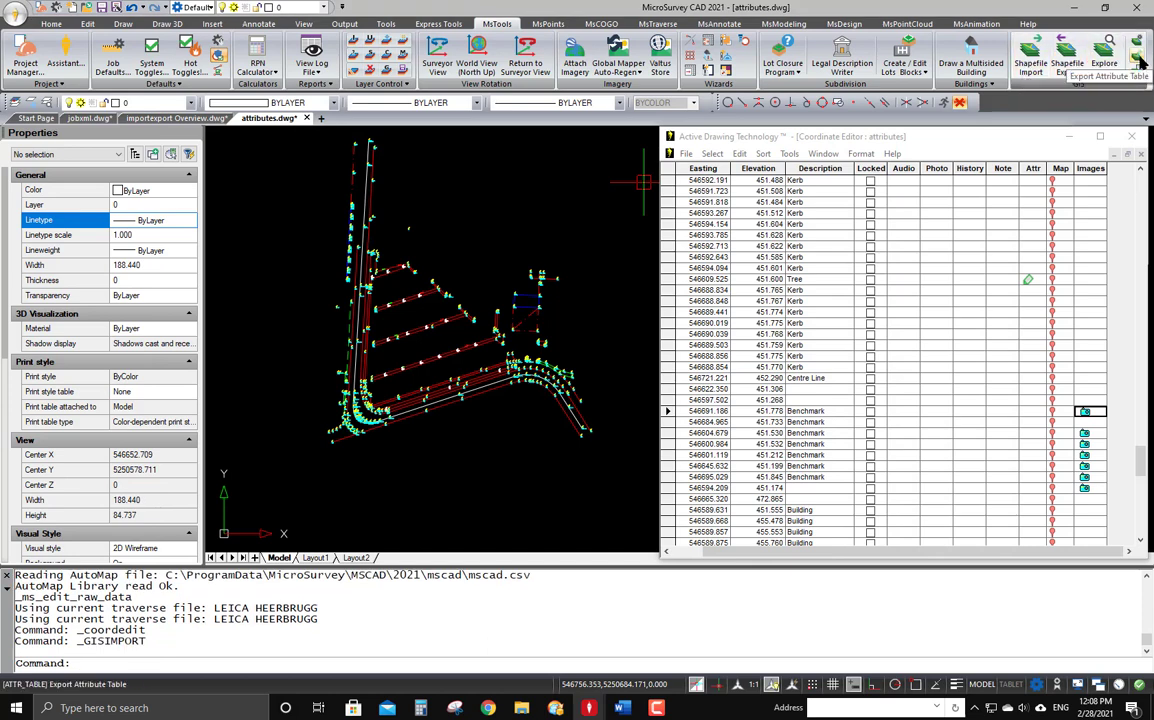
- Try the Export Attribute Table command, cancel it, and close the Coordinate Editor
{"action": "left_click", "coordinate": [1138, 62]}
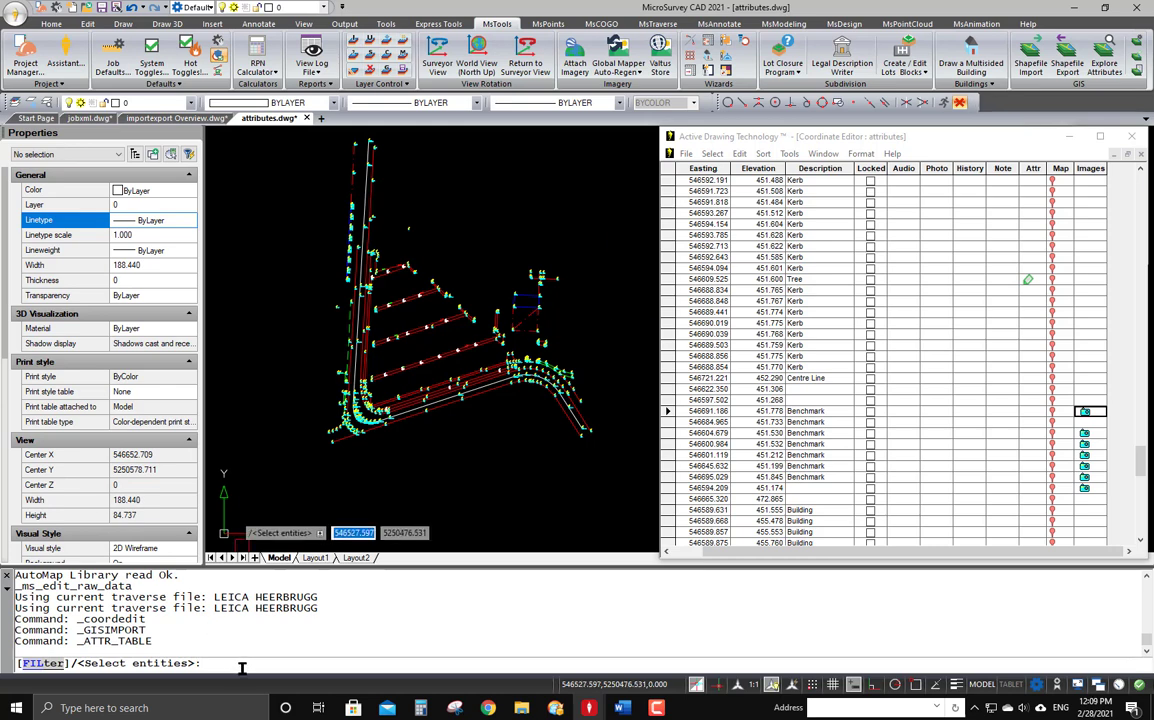
{"action": "key", "text": "Escape"}
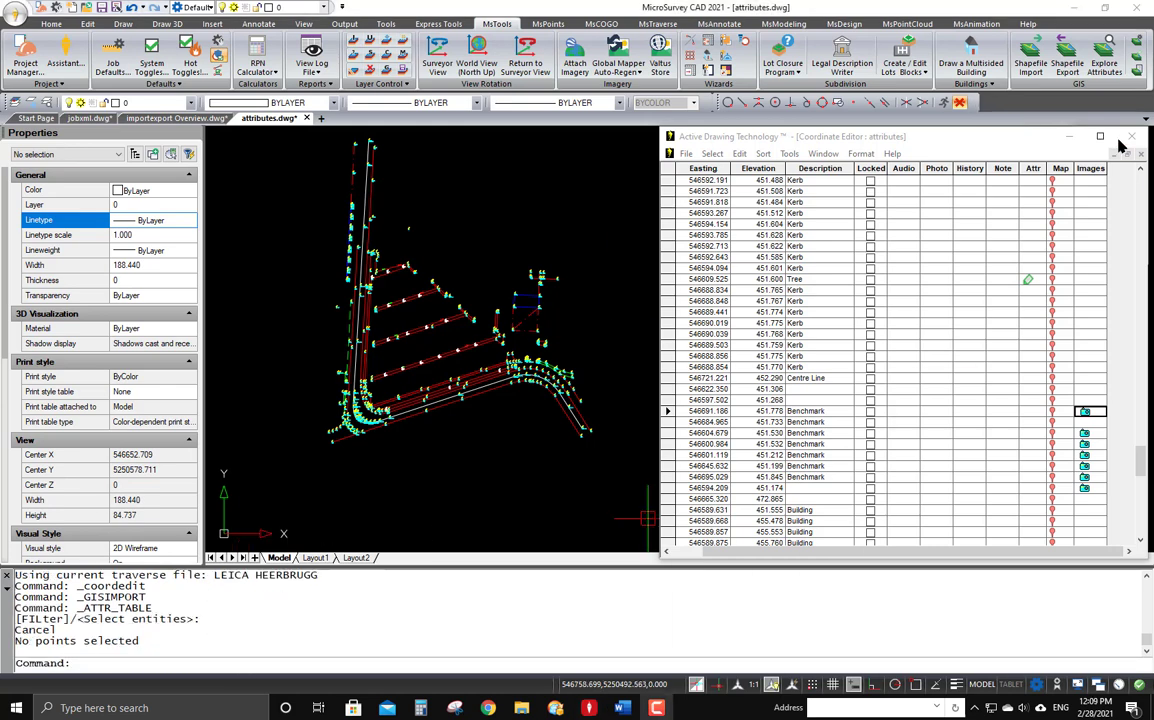
{"action": "left_click", "coordinate": [1131, 136]}
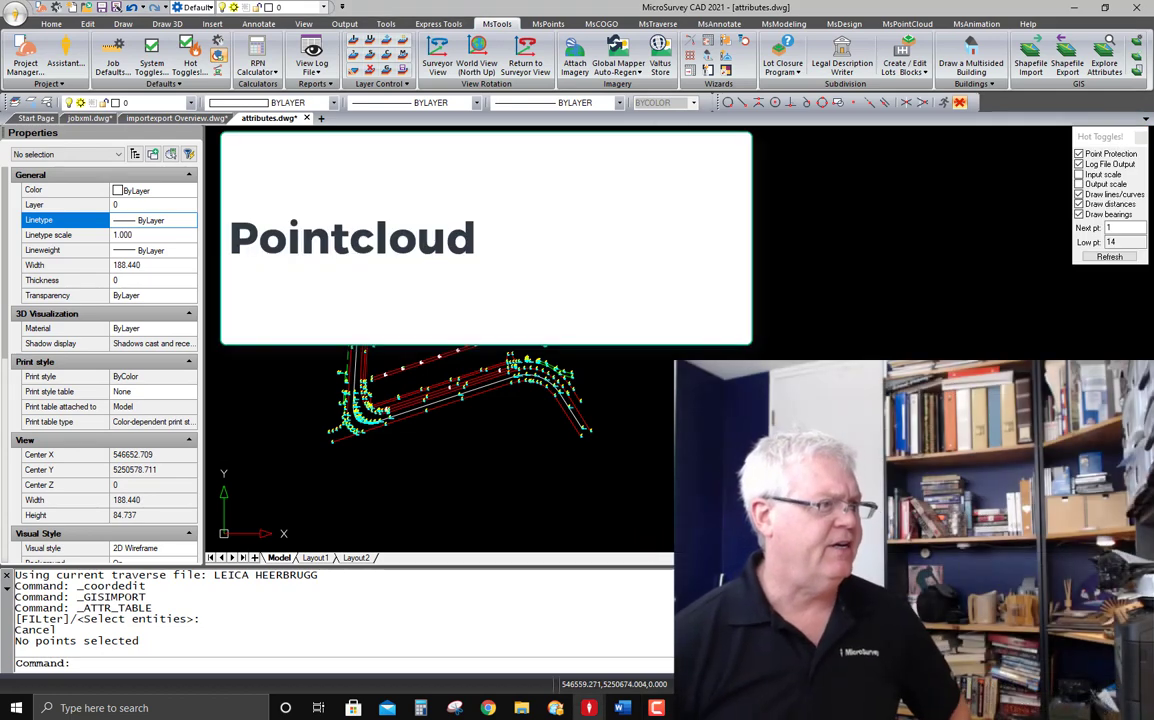
- Open Gravel.dwg from the Project Manager and accept its general configuration options
{"action": "left_click", "coordinate": [16, 18]}
{"action": "left_click", "coordinate": [40, 46]}
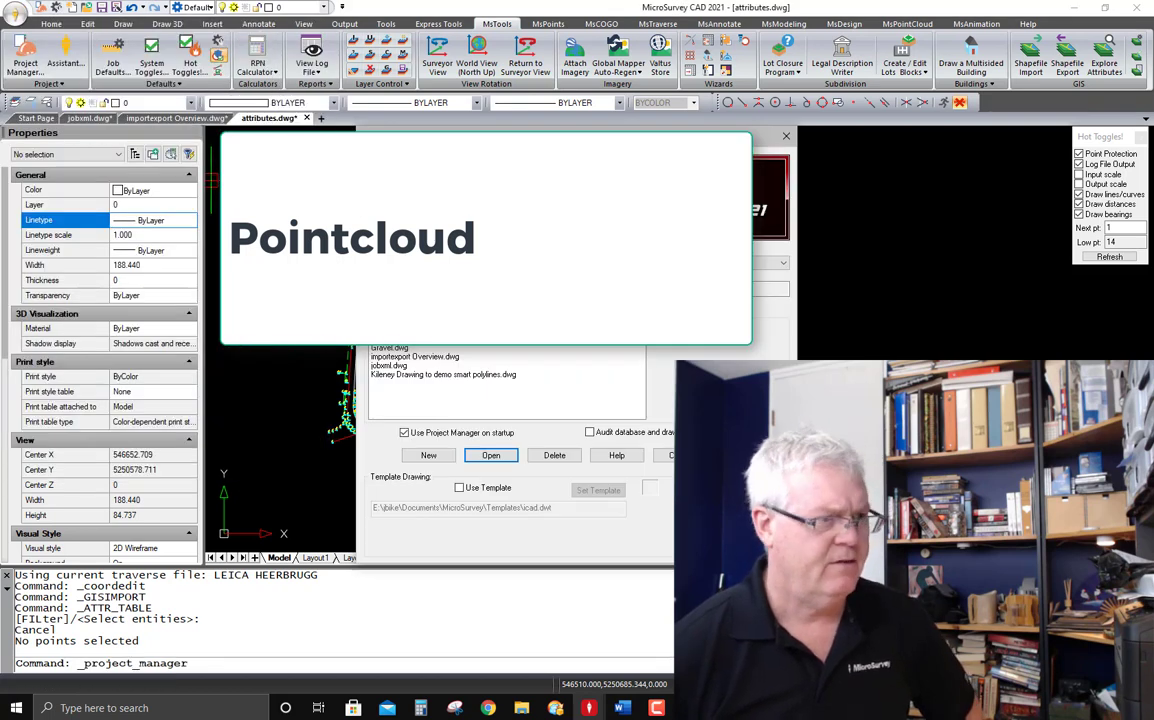
{"action": "left_click", "coordinate": [389, 347]}
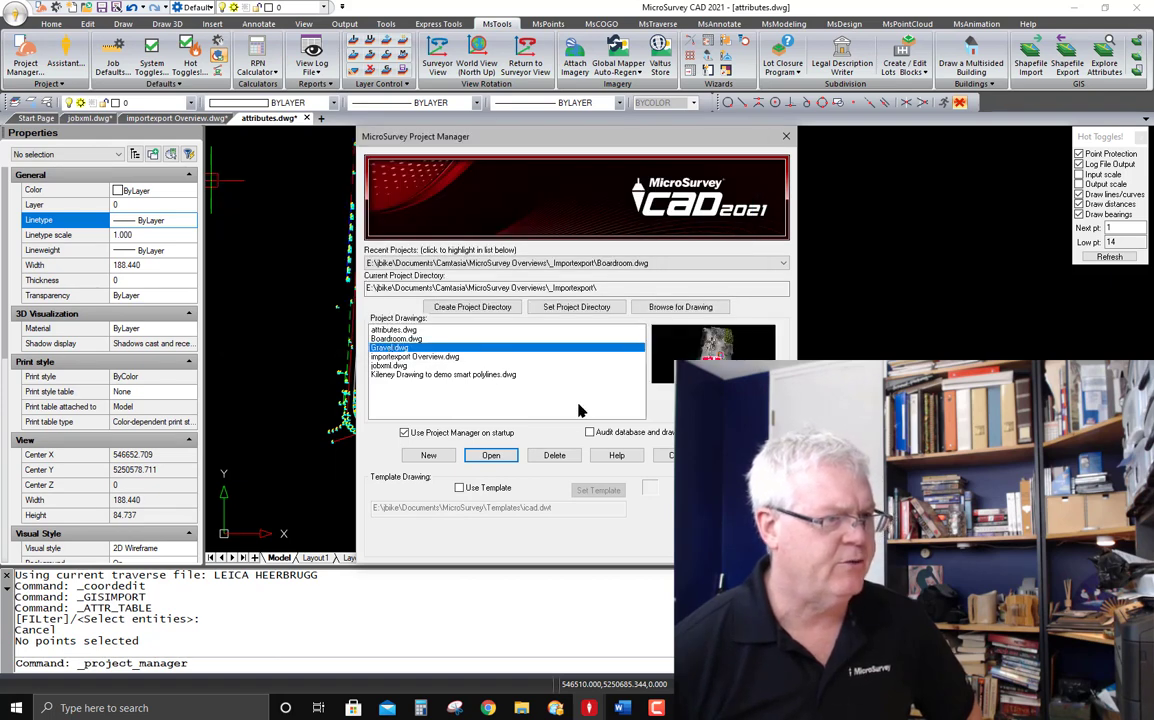
{"action": "left_click", "coordinate": [491, 455]}
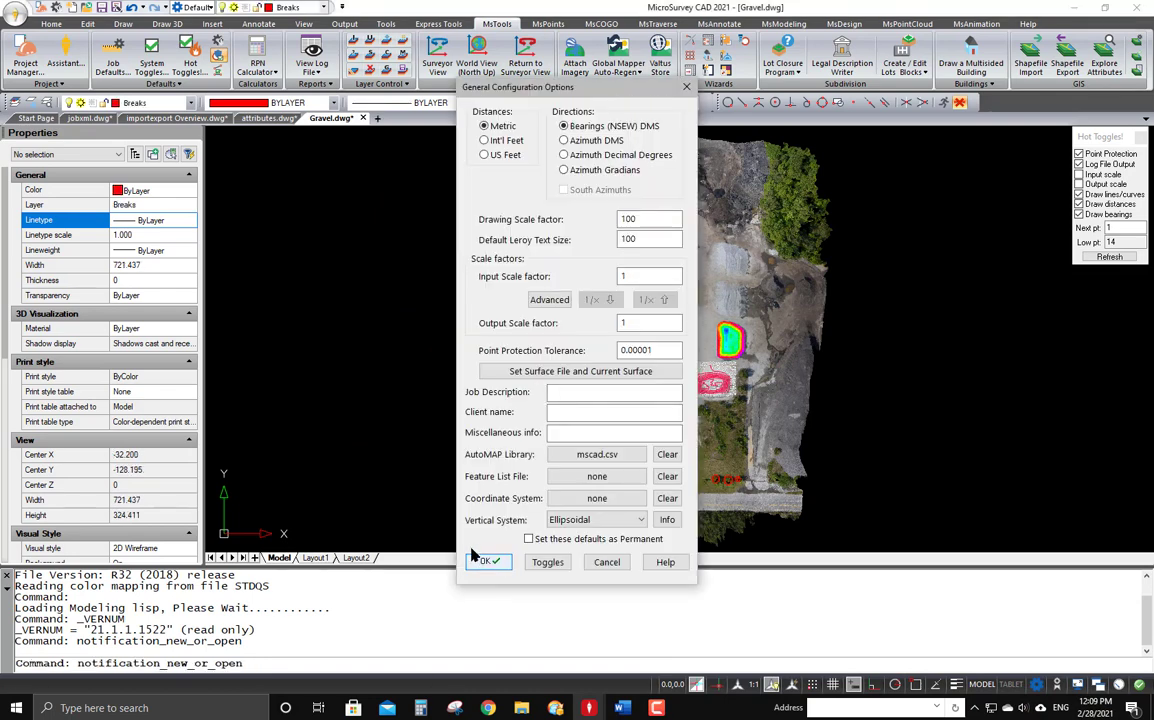
{"action": "left_click", "coordinate": [489, 565]}
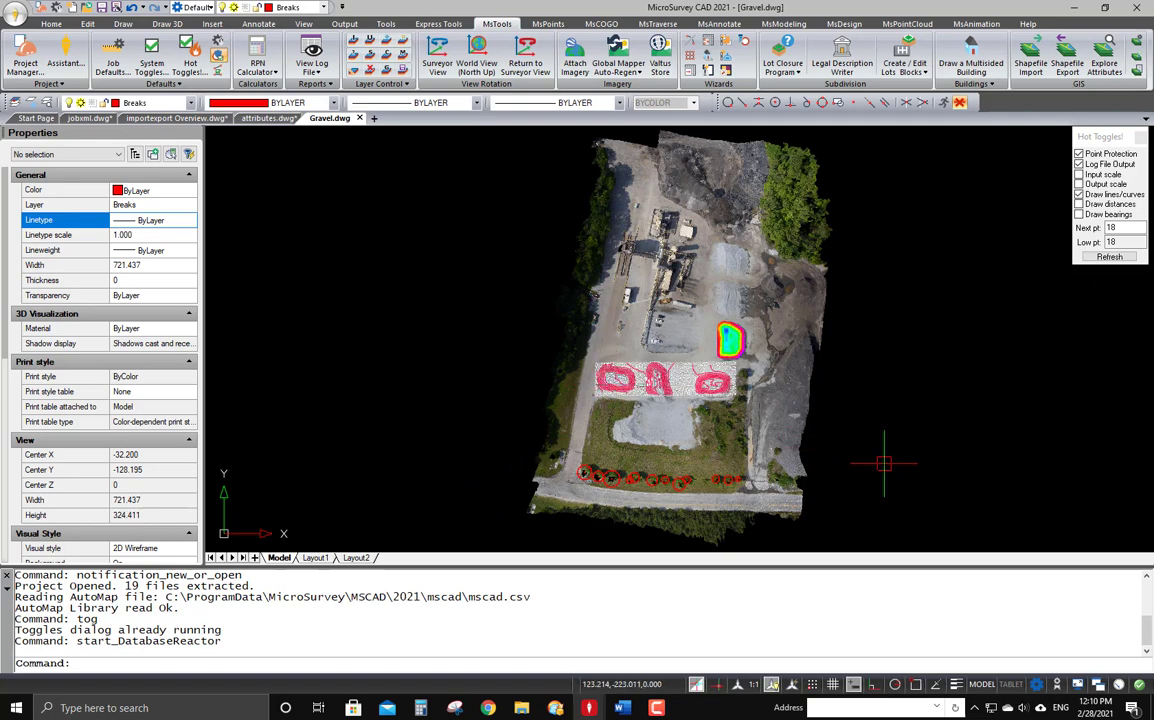
- Examine the gravel site's point cloud in a tilted 3D view and restore the Top view
{"action": "middle_click_drag", "start_coordinate": [758, 469], "coordinate": [751, 379], "text": "shift"}
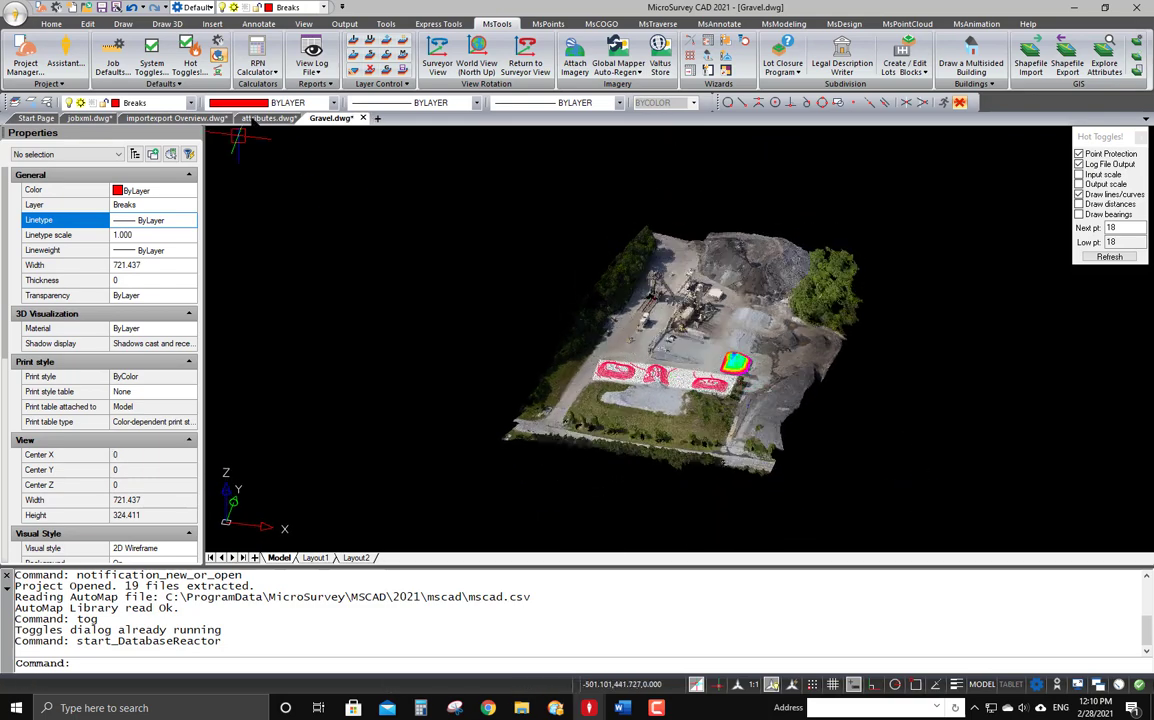
{"action": "left_click", "coordinate": [305, 24]}
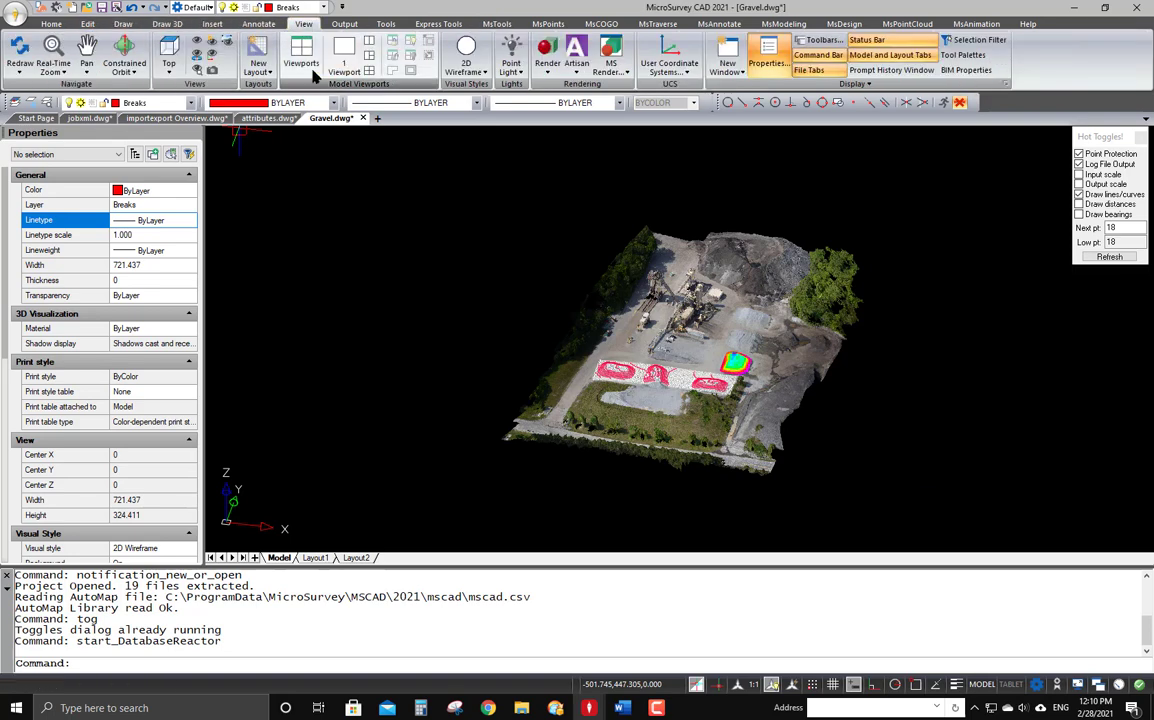
{"action": "left_click", "coordinate": [169, 50]}
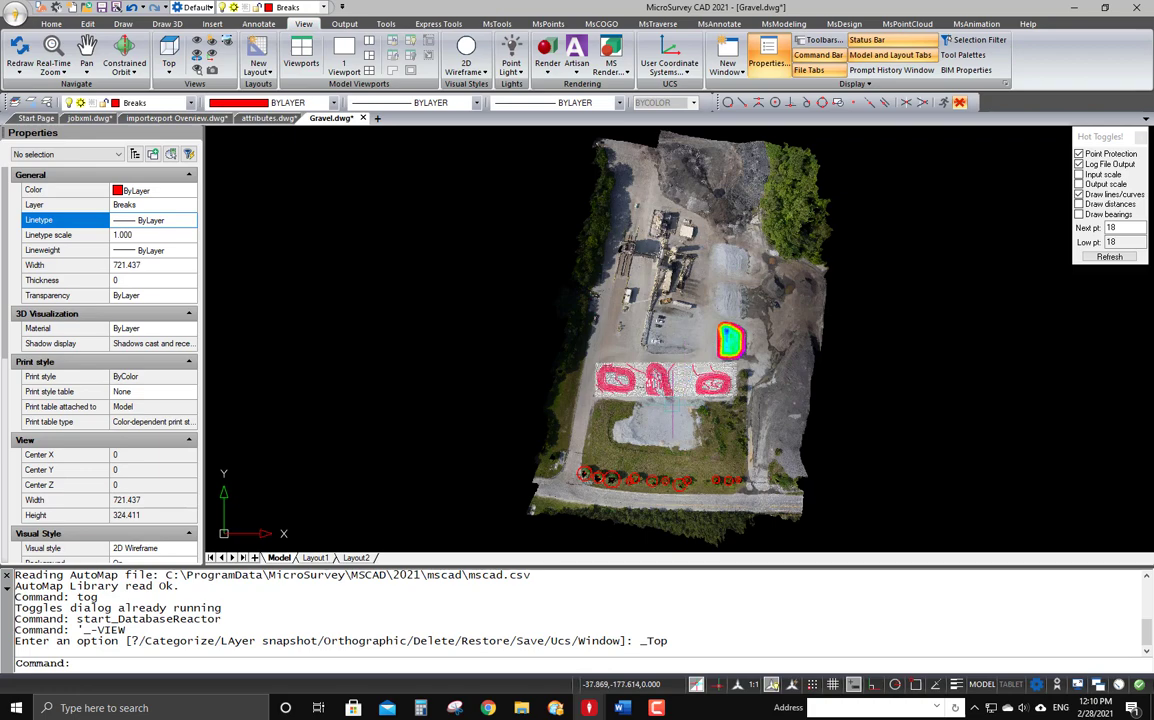
- Examine the circled trees along the road and the contoured stockpiles on the gravel site's point cloud
{"action": "middle_click_drag", "start_coordinate": [699, 341], "coordinate": [725, 244]}
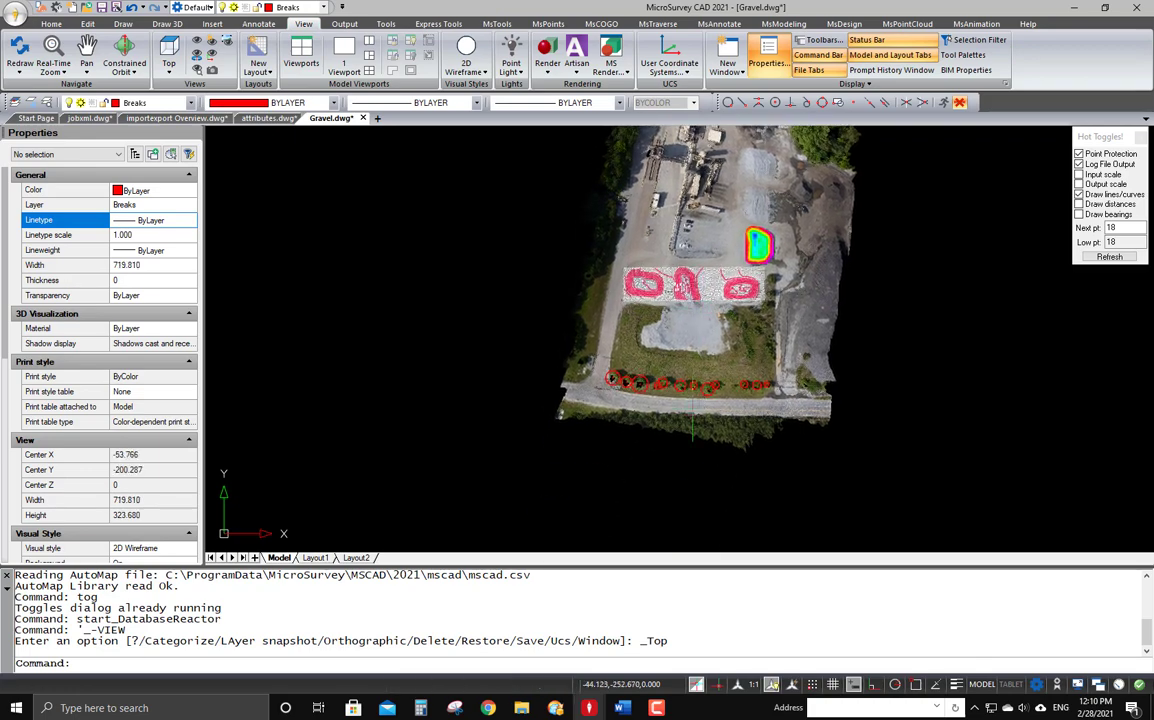
{"action": "scroll", "coordinate": [687, 409], "scroll_direction": "up", "scroll_amount": 1}
{"action": "scroll", "coordinate": [687, 410], "scroll_direction": "up", "scroll_amount": 3}
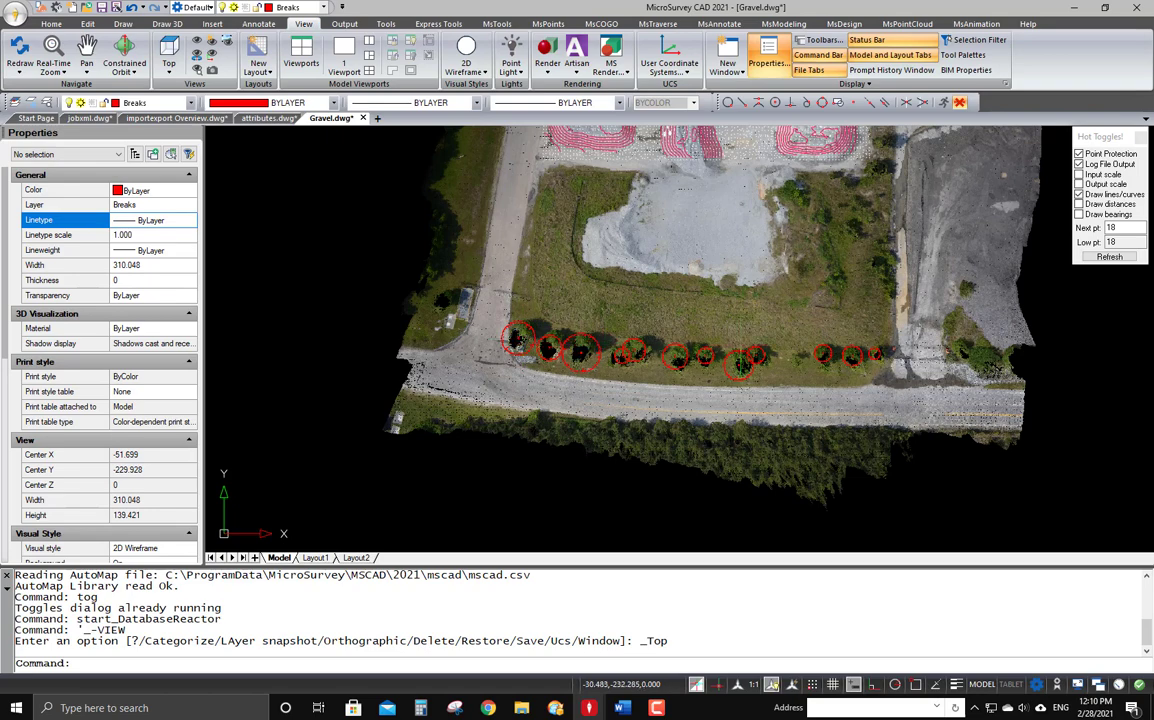
{"action": "scroll", "coordinate": [510, 335], "scroll_direction": "up", "scroll_amount": 2}
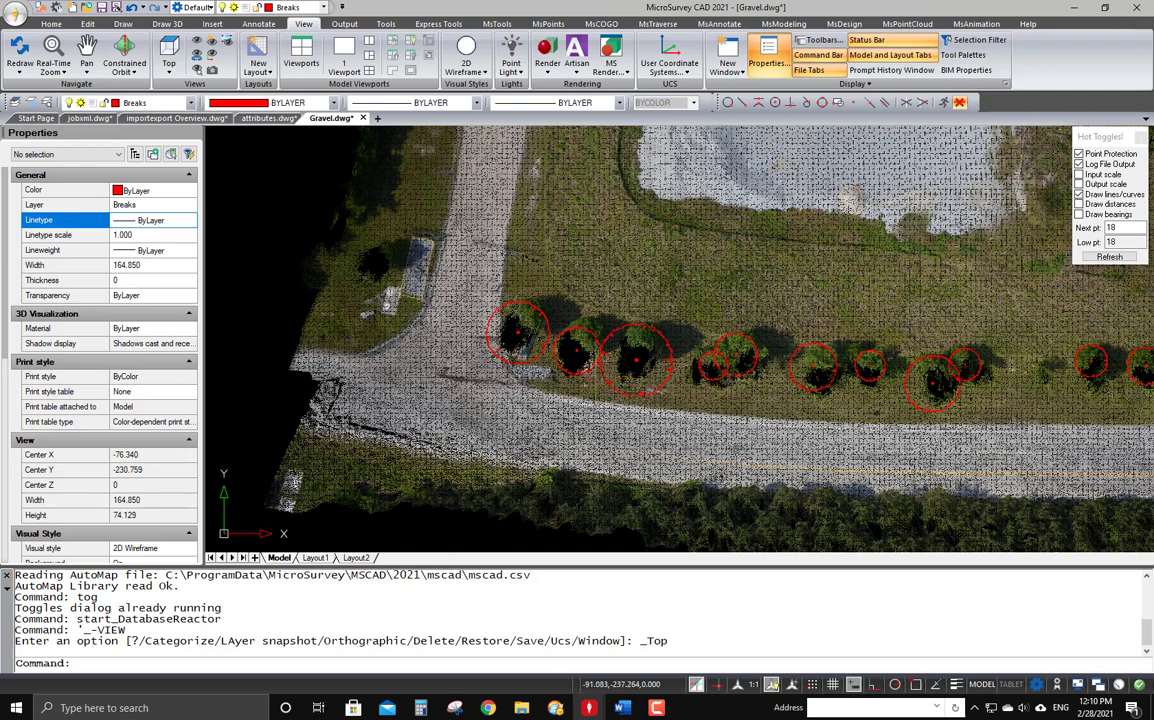
{"action": "scroll", "coordinate": [545, 335], "scroll_direction": "down", "scroll_amount": 1}
{"action": "scroll", "coordinate": [763, 208], "scroll_direction": "down", "scroll_amount": 1}
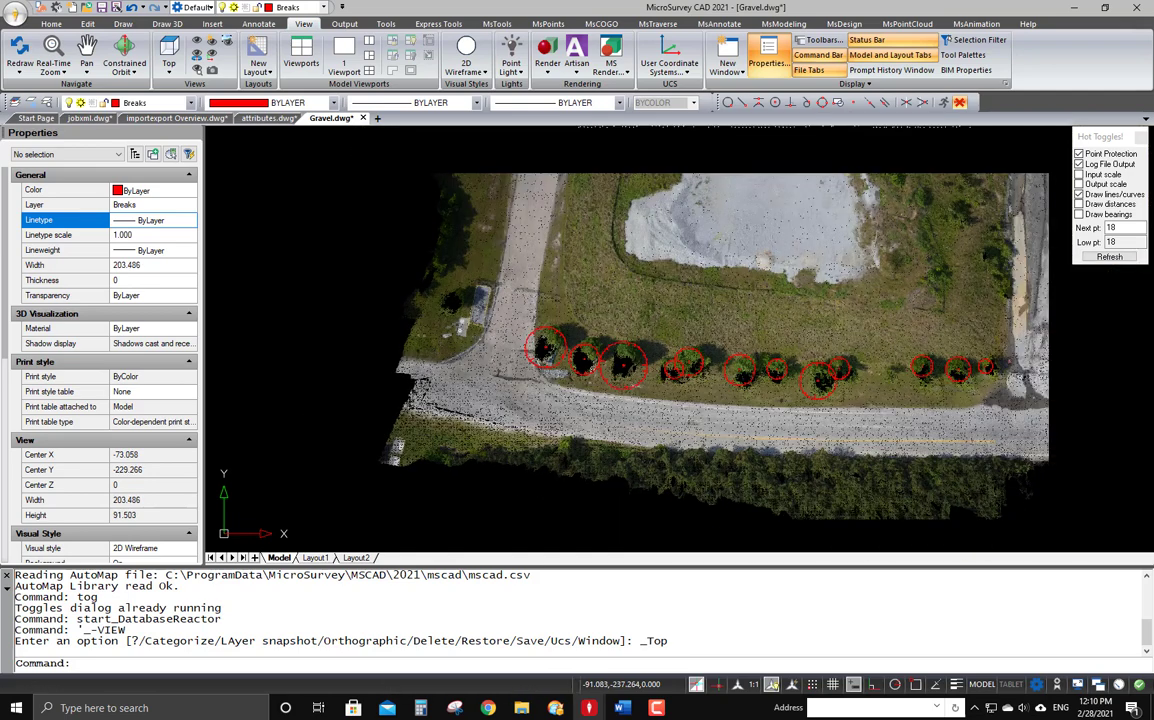
{"action": "middle_click_drag", "start_coordinate": [770, 228], "coordinate": [731, 442]}
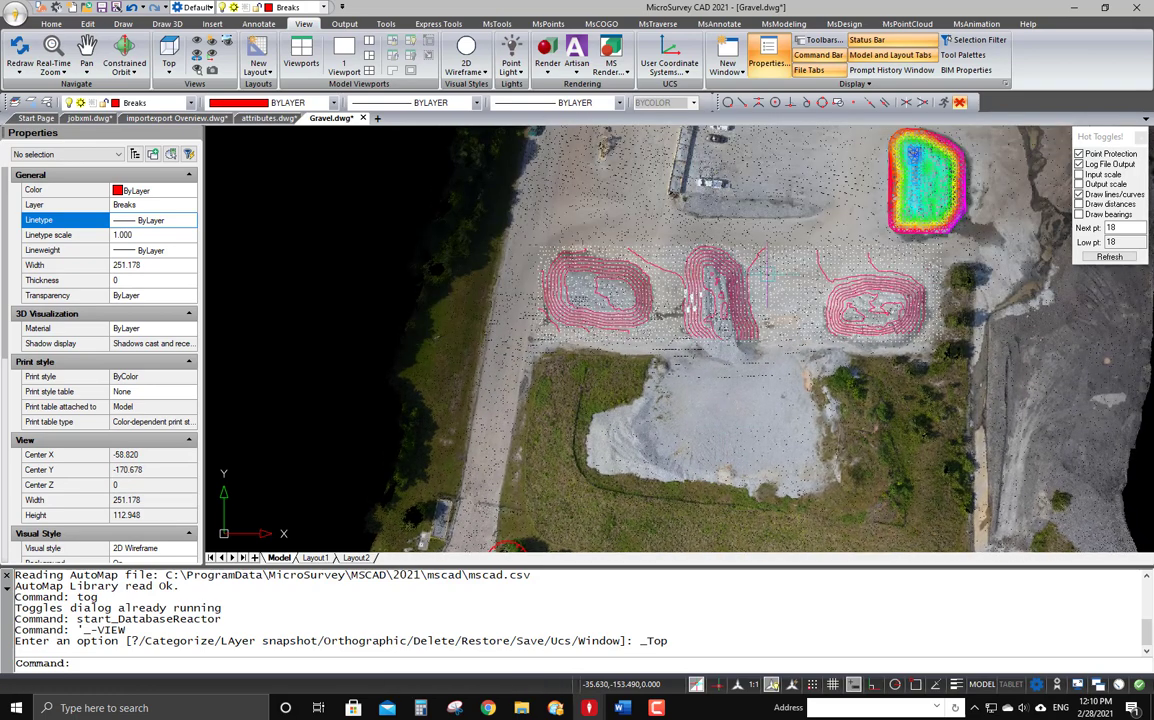
{"action": "scroll", "coordinate": [660, 272], "scroll_direction": "up", "scroll_amount": 2}
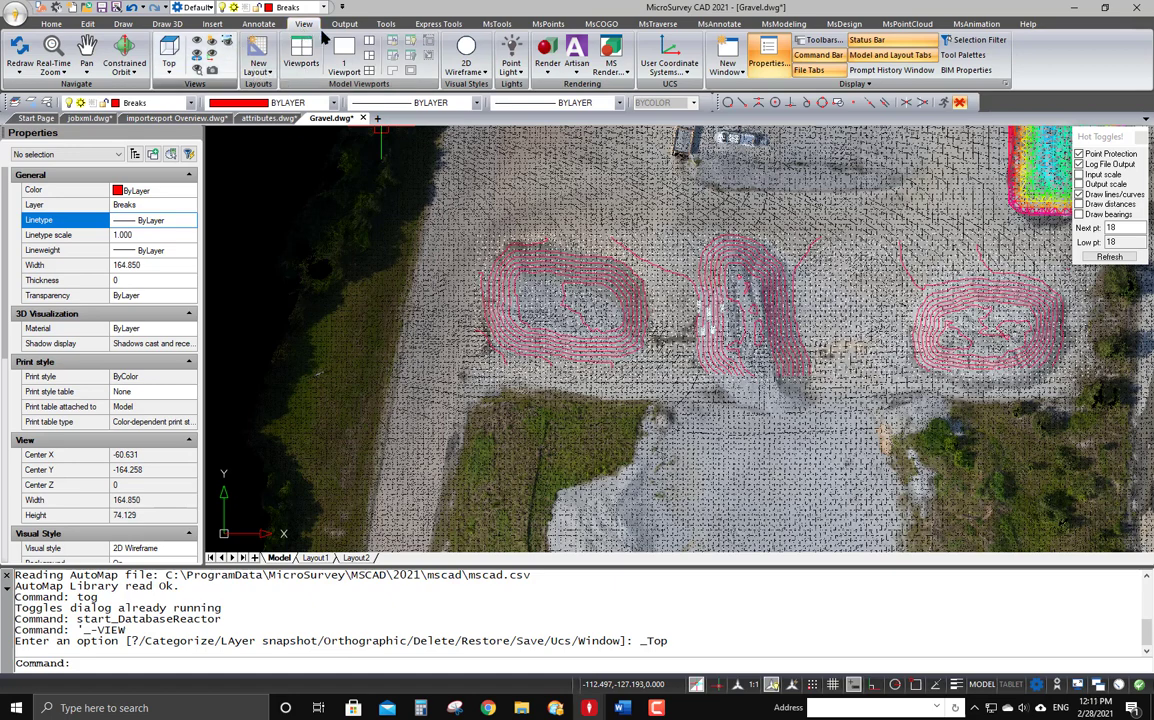
- Turn the point cloud's visibility off to see only the drawn contours and points, and turn it back on
{"action": "left_click", "coordinate": [908, 23]}
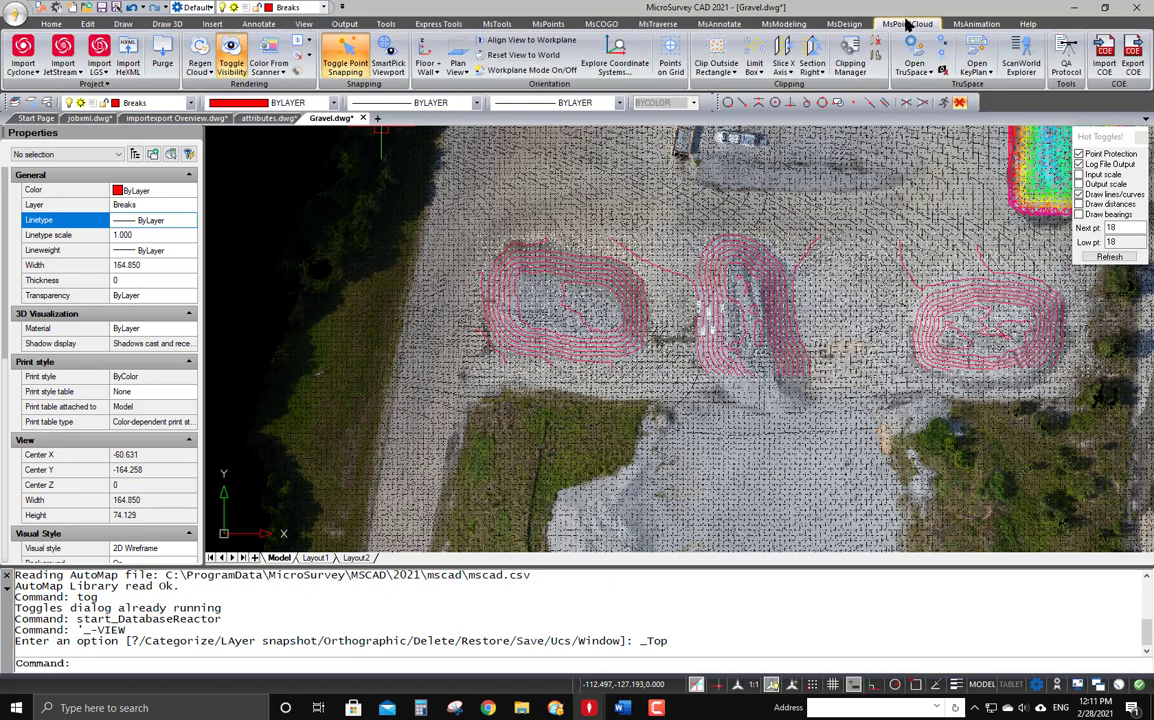
{"action": "left_click", "coordinate": [240, 52]}
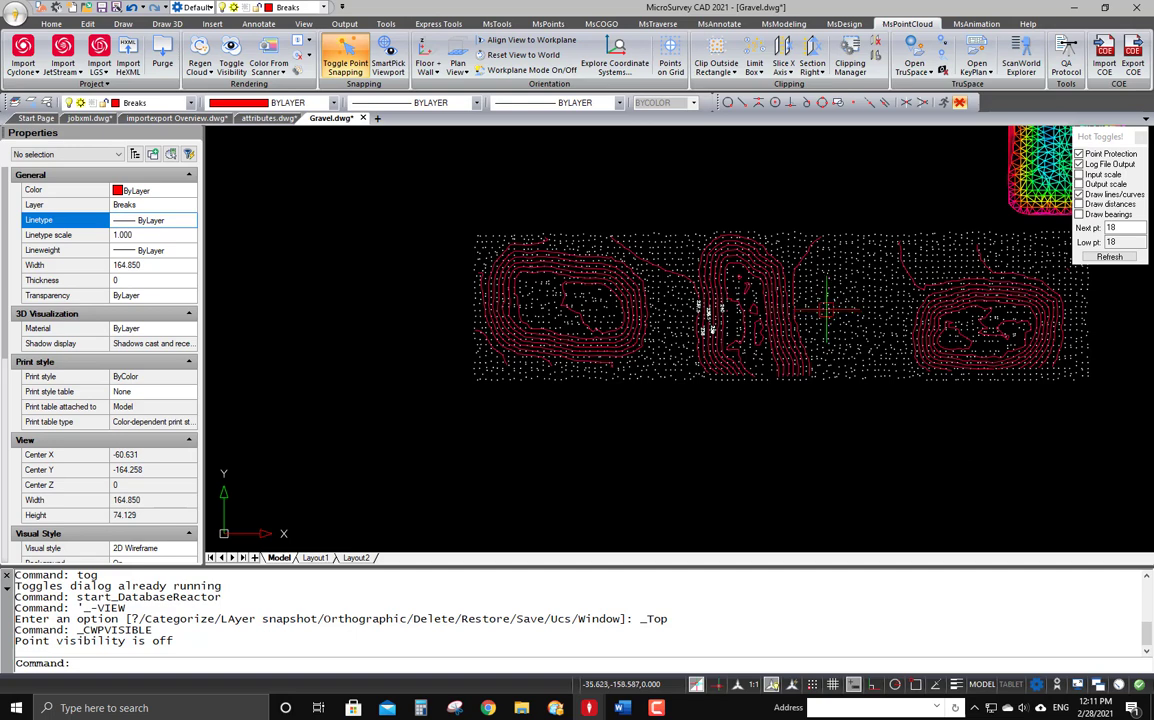
{"action": "left_click", "coordinate": [231, 55]}
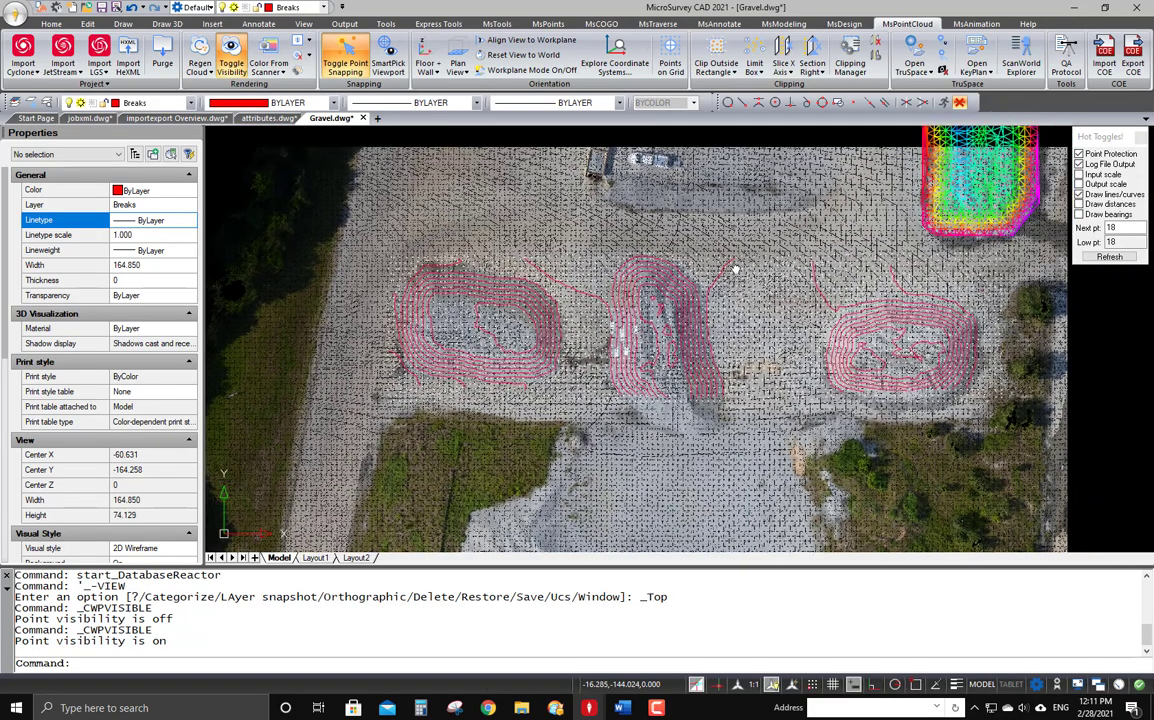
- Inspect the colour-shaded stockpile surface against the surrounding point cloud in 3D
{"action": "mouse_move", "coordinate": [735, 269]}
{"action": "middle_mouse_down"}
{"action": "mouse_move", "coordinate": [525, 339]}
{"action": "mouse_move", "coordinate": [494, 411]}
{"action": "middle_mouse_up"}
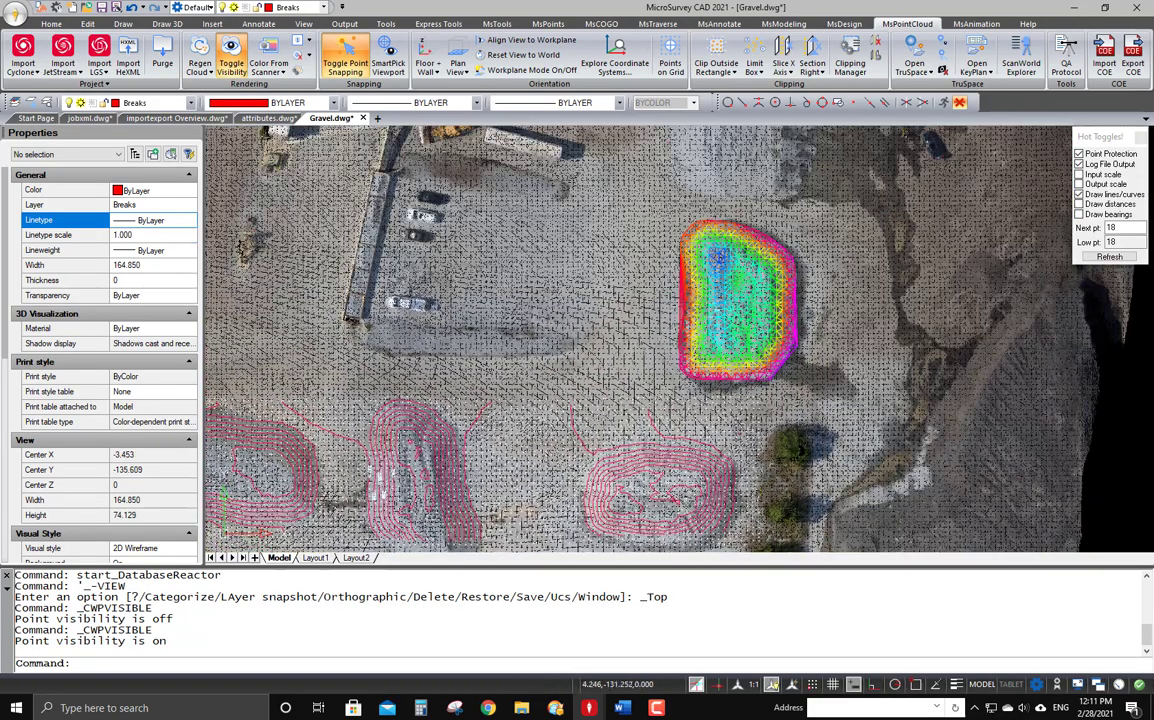
{"action": "middle_click_drag", "start_coordinate": [752, 404], "coordinate": [735, 300], "text": "shift"}
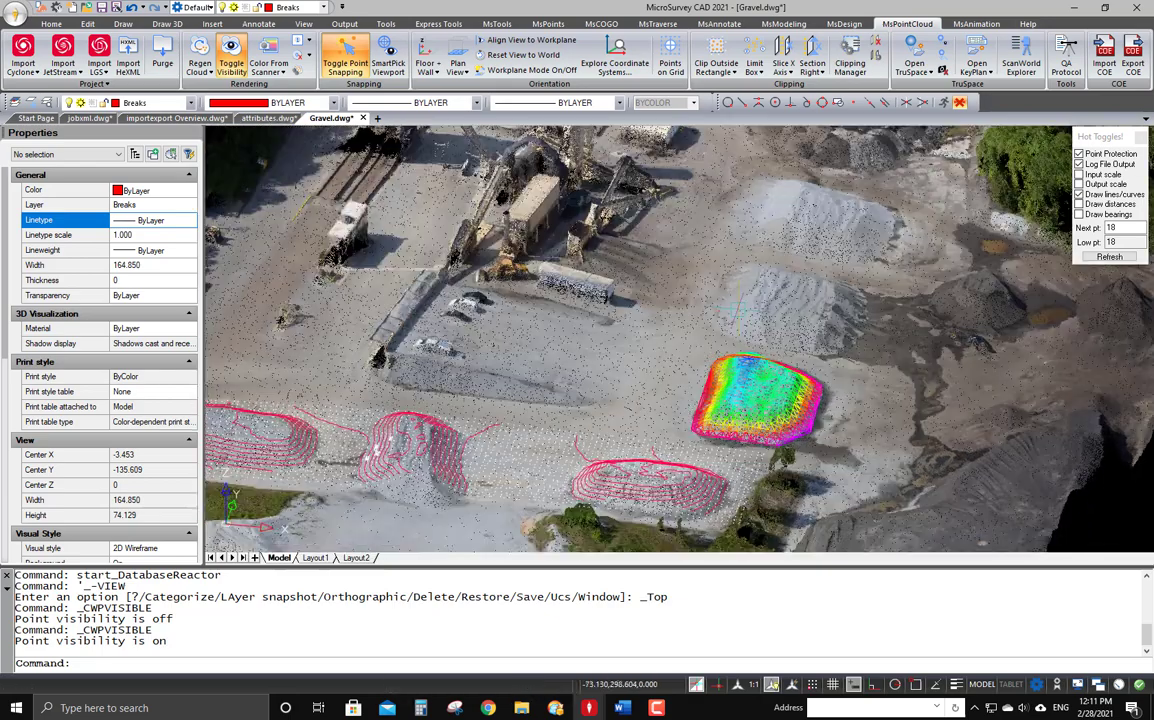
{"action": "scroll", "coordinate": [781, 435], "scroll_direction": "up", "scroll_amount": 2}
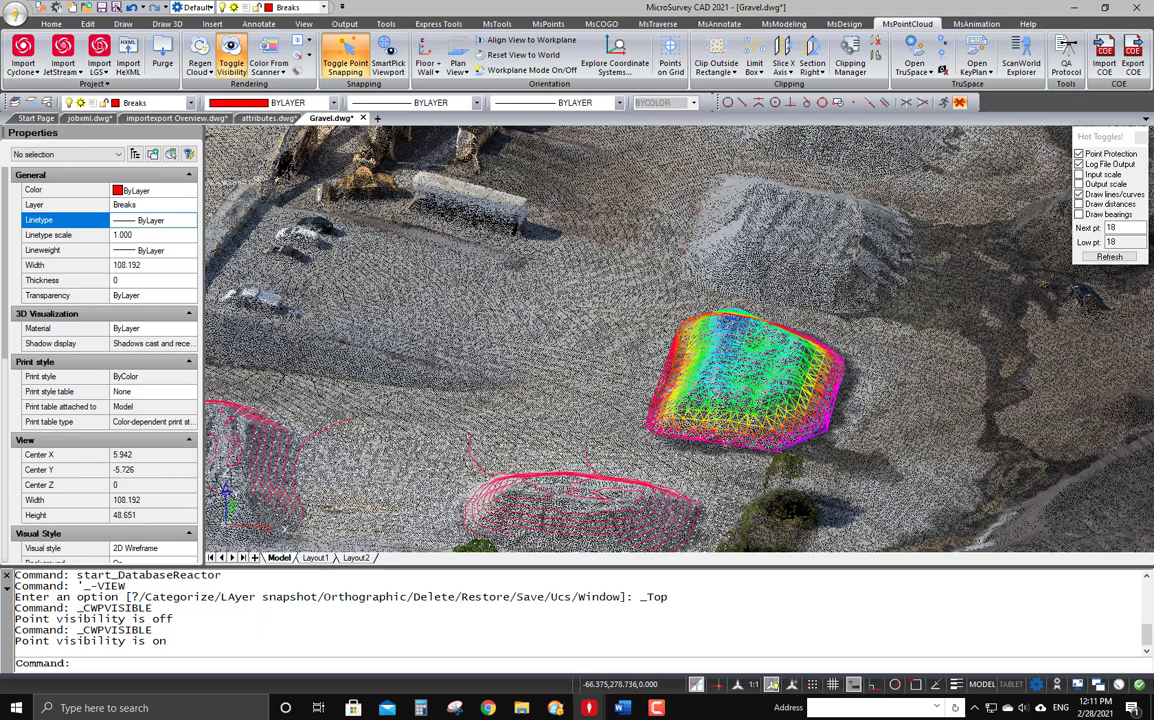
{"action": "scroll", "coordinate": [745, 340], "scroll_direction": "down", "scroll_amount": 3}
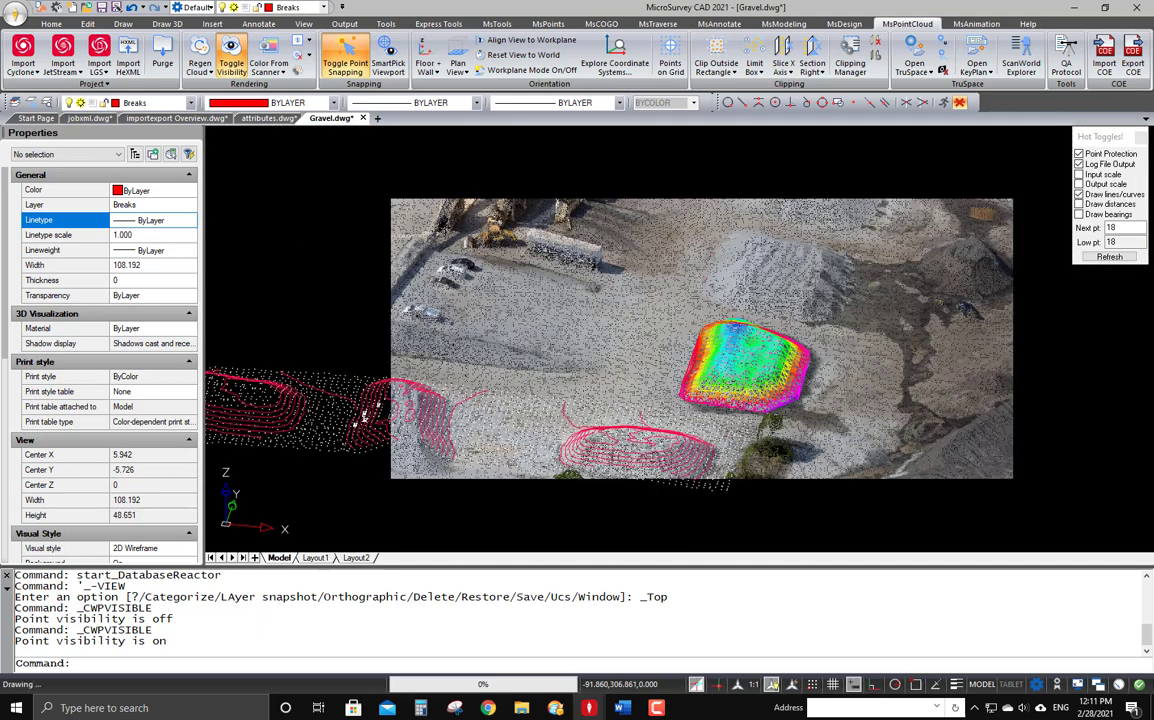
- Close Gravel.dwg without saving, and open Boardroom.dwg from the Project Manager with its existing general configuration options
{"action": "left_click", "coordinate": [364, 118]}
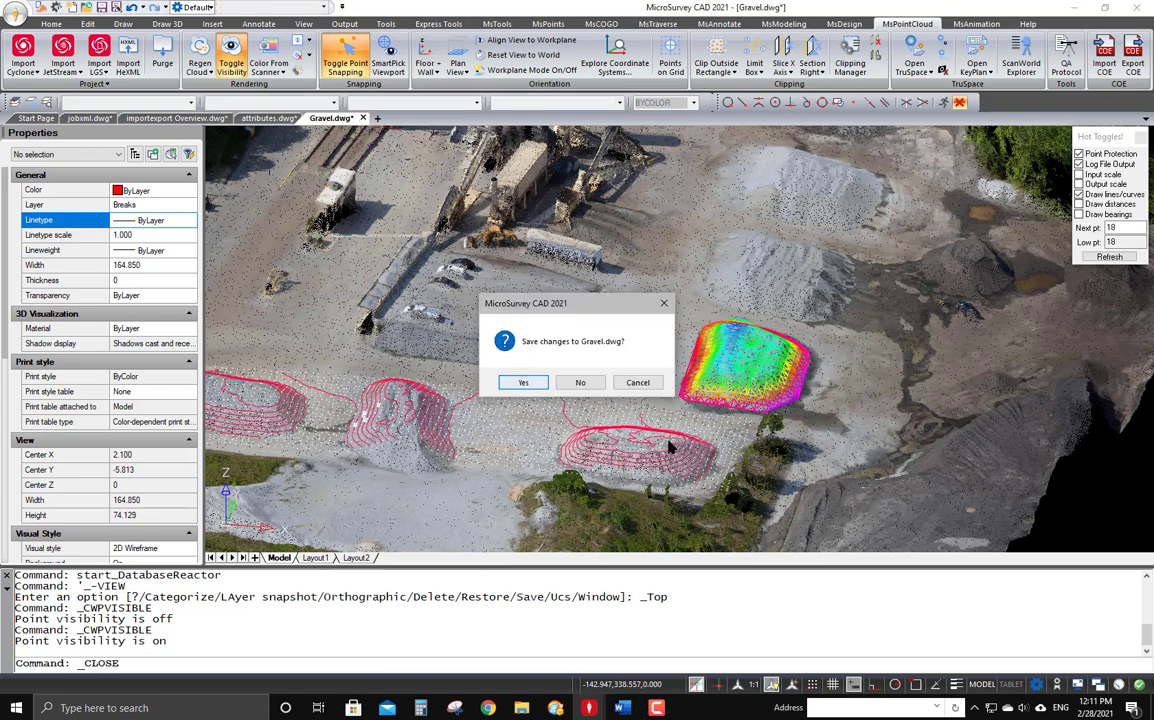
{"action": "left_click", "coordinate": [581, 384]}
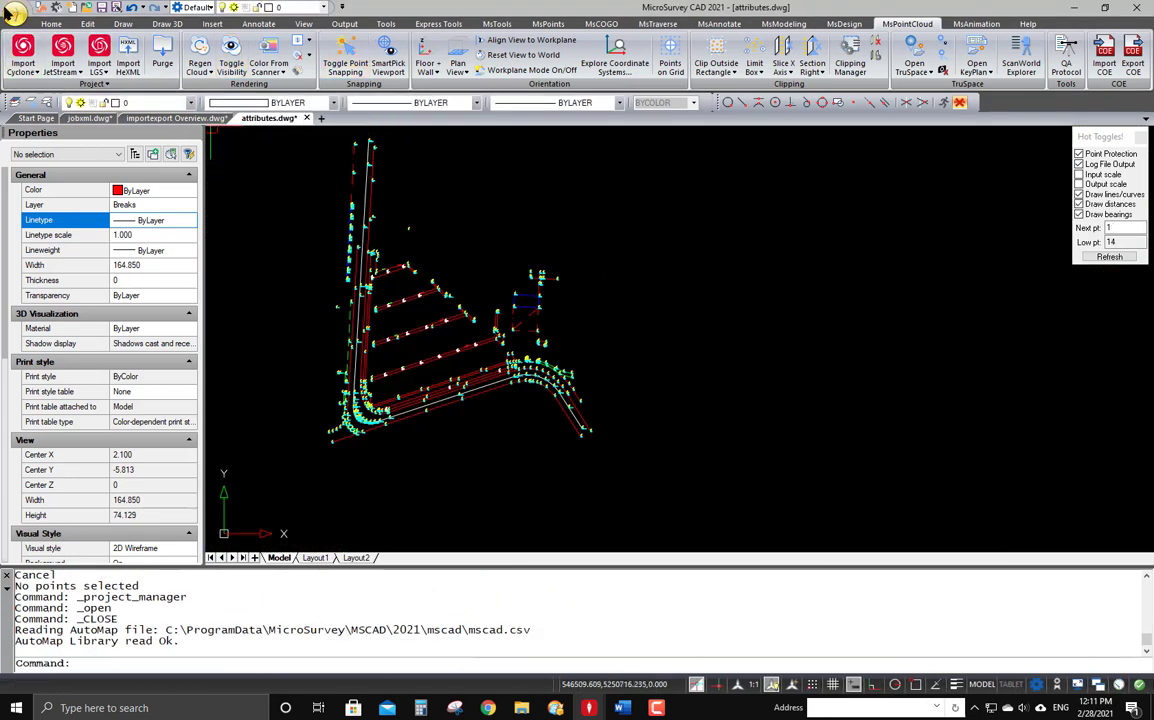
{"action": "left_click", "coordinate": [44, 8]}
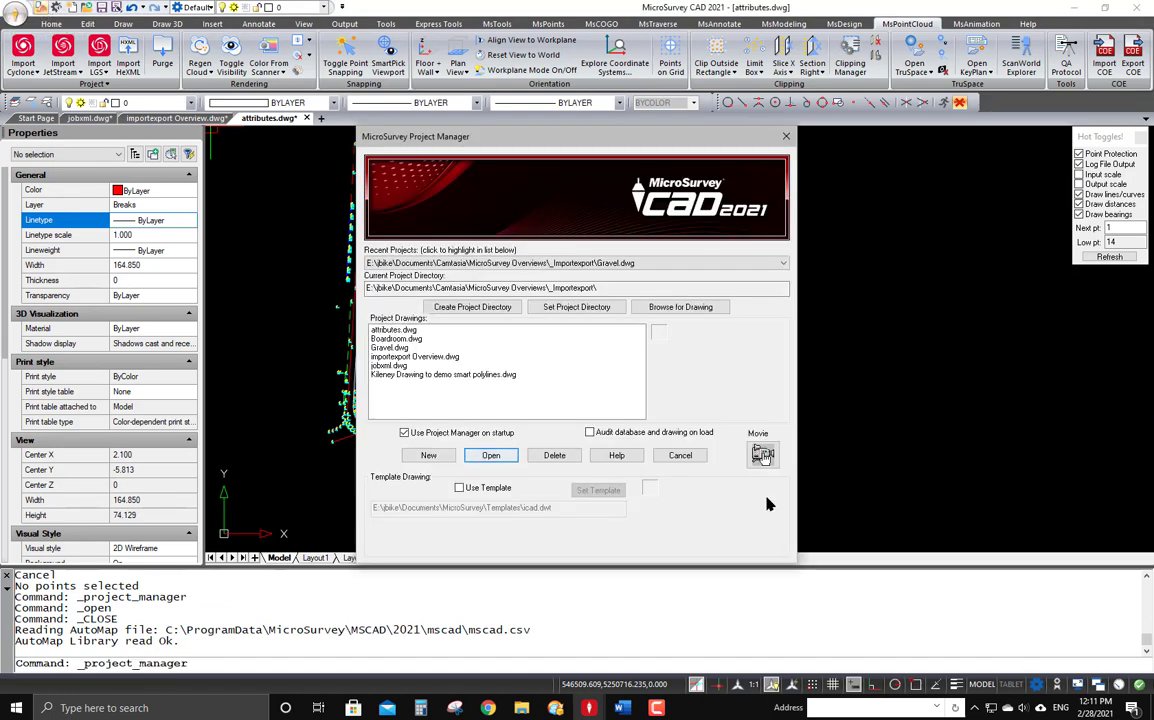
{"action": "left_click", "coordinate": [385, 341]}
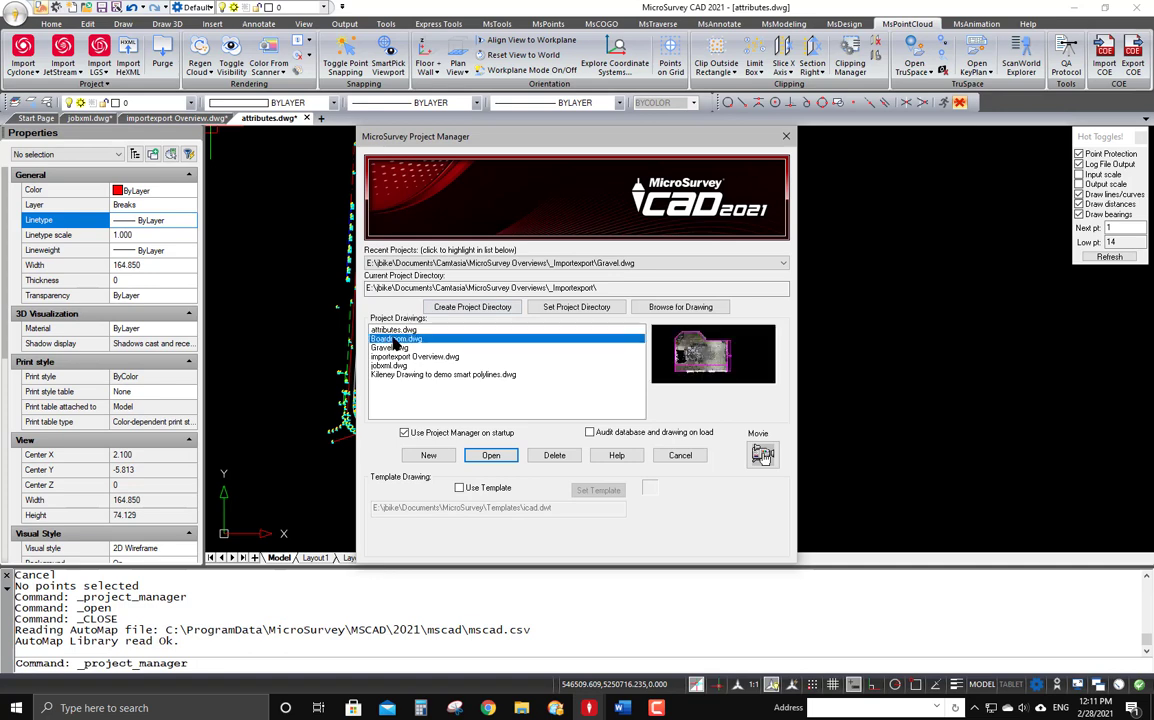
{"action": "left_click", "coordinate": [491, 456]}
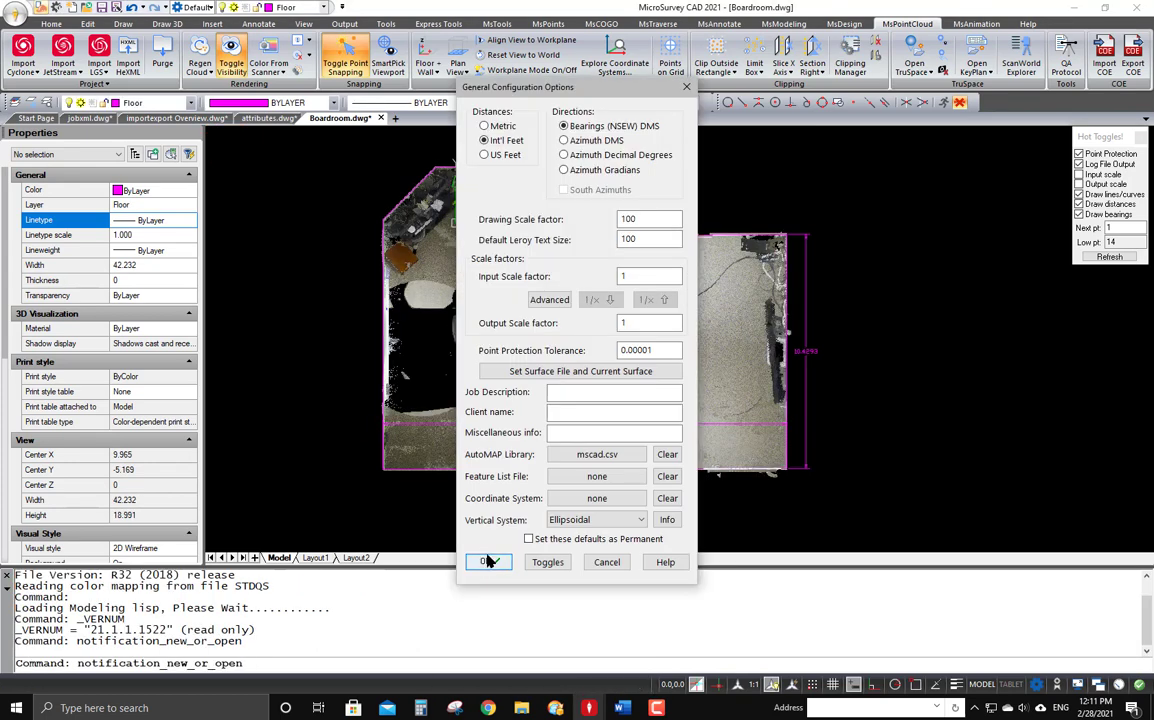
{"action": "left_click", "coordinate": [487, 562]}
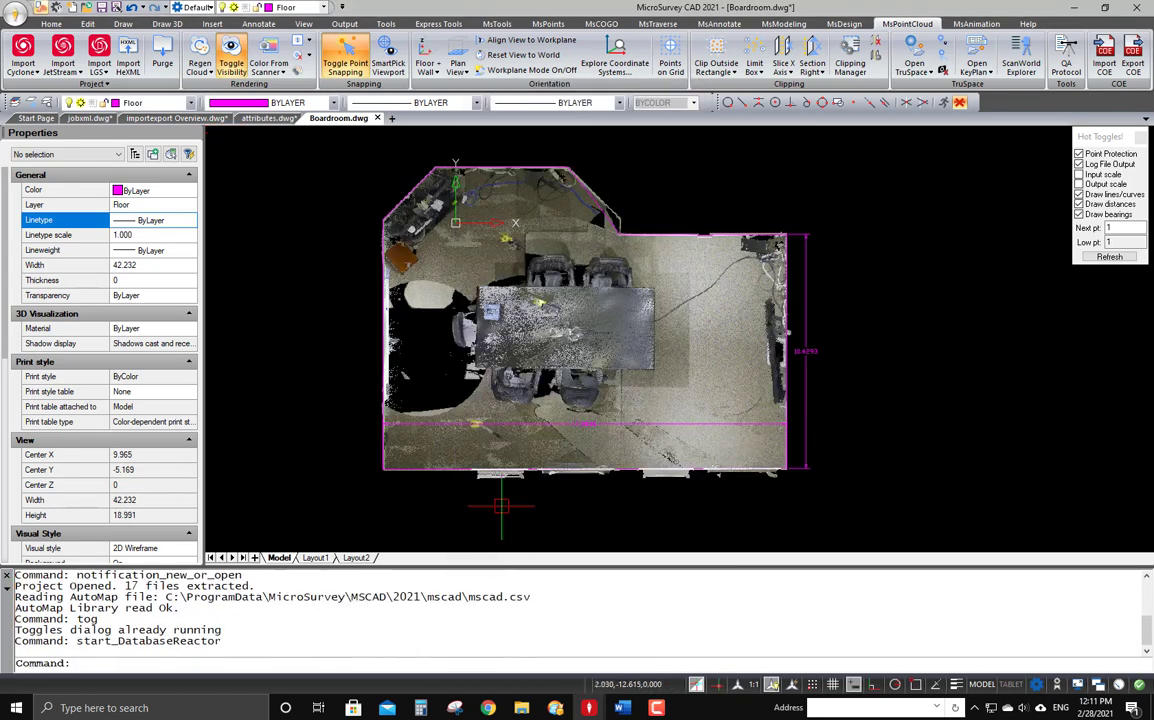
- View the line computations for the floor line along the boardroom's end wall, and close the results
{"action": "middle_click_drag", "start_coordinate": [495, 480], "coordinate": [716, 443], "text": "shift"}
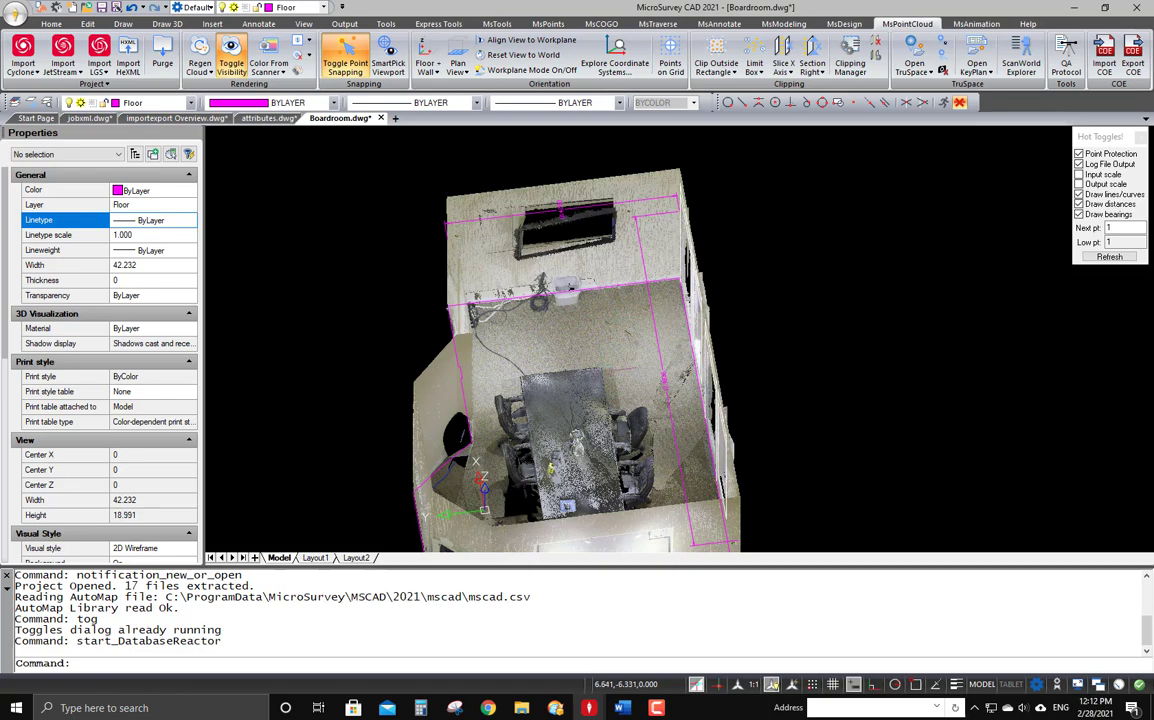
{"action": "mouse_move", "coordinate": [609, 370]}
{"action": "middle_mouse_down", "text": "shift"}
{"action": "mouse_move", "coordinate": [638, 376]}
{"action": "mouse_move", "coordinate": [627, 364]}
{"action": "middle_mouse_up", "text": "shift"}
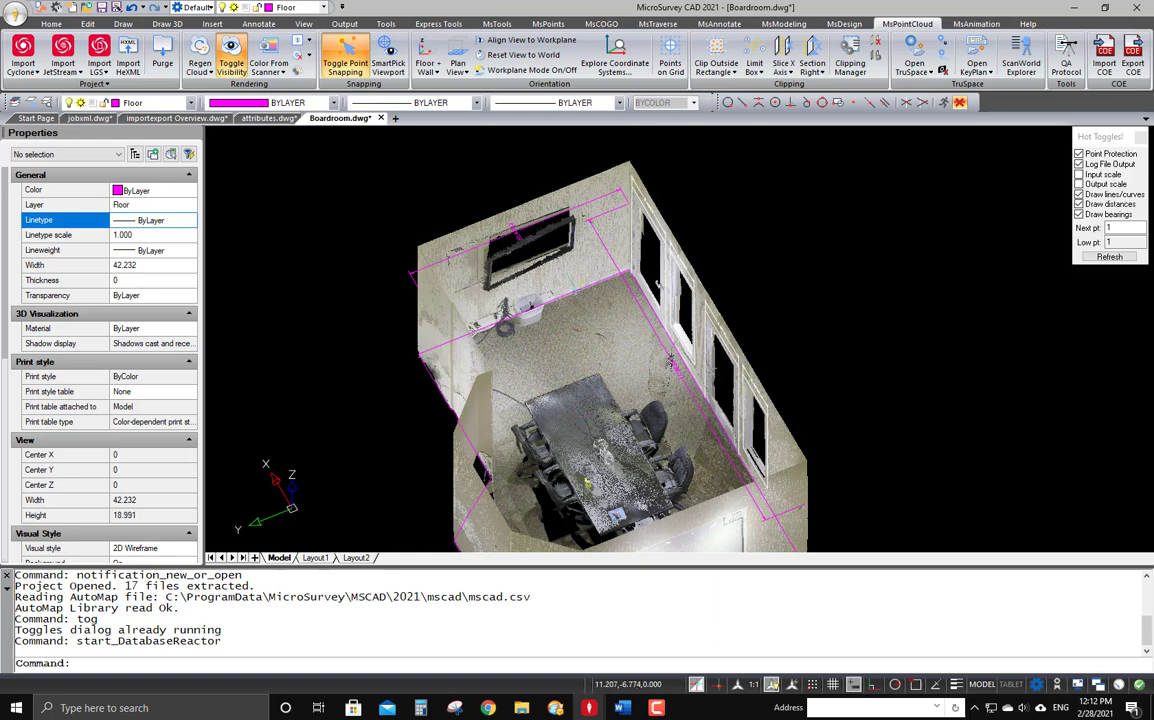
{"action": "double_click", "coordinate": [579, 286]}
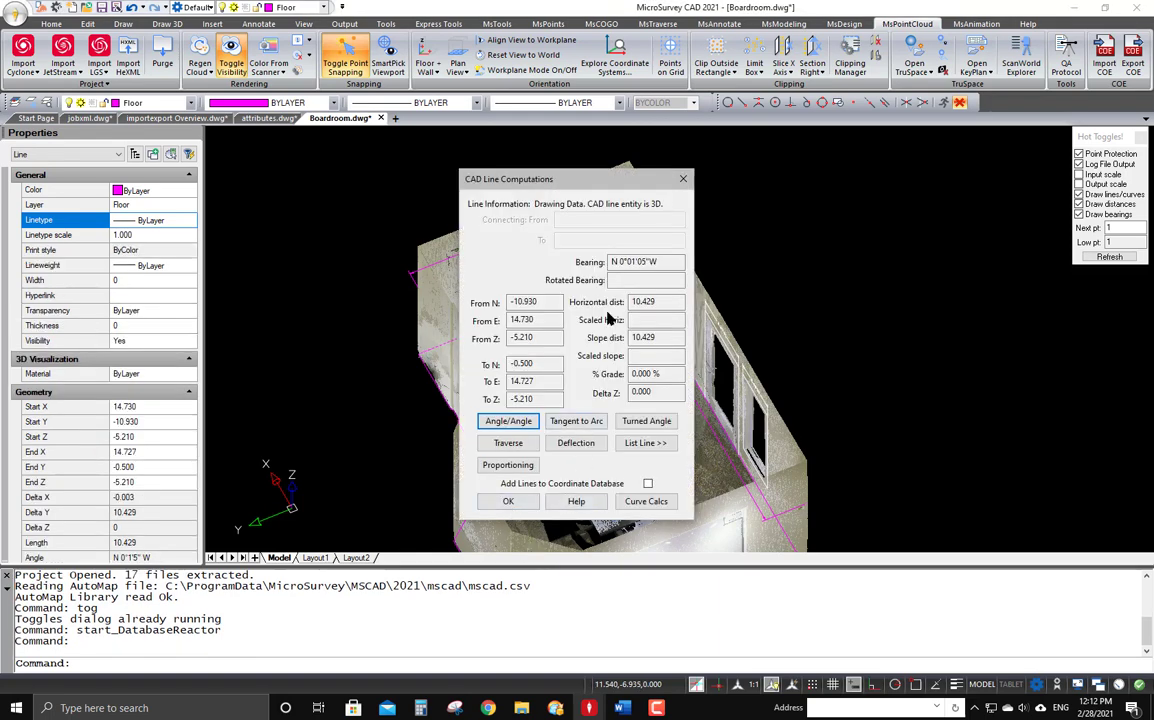
{"action": "left_click", "coordinate": [683, 181]}
- Examine the boardroom scan from several sides, including the dimensioned doors and windows and the corner desk
{"action": "scroll", "coordinate": [730, 235], "scroll_direction": "down", "scroll_amount": 2}
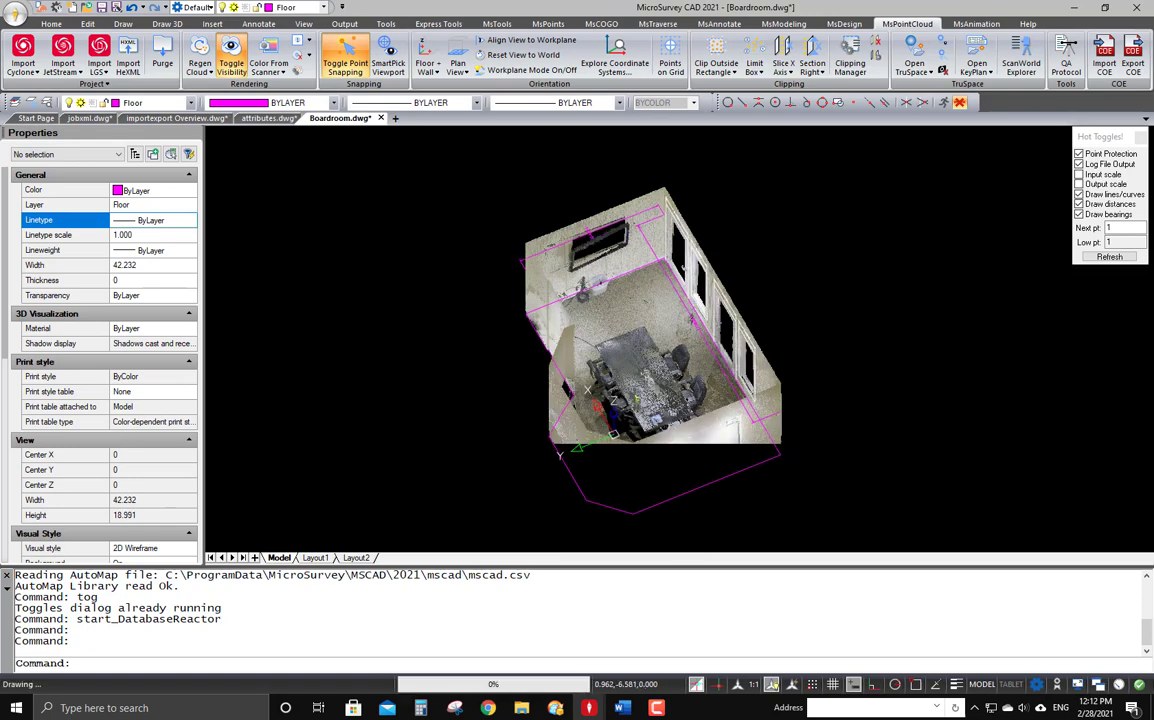
{"action": "middle_click_drag", "start_coordinate": [694, 388], "coordinate": [705, 311]}
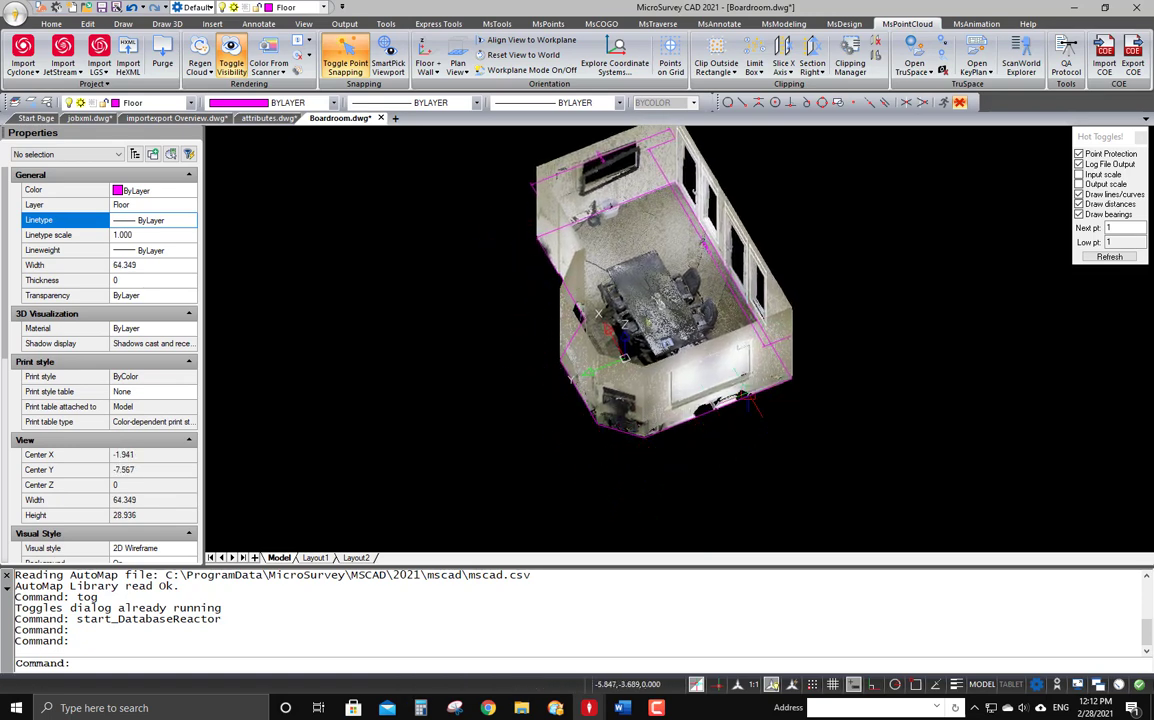
{"action": "scroll", "coordinate": [720, 462], "scroll_direction": "up", "scroll_amount": 3}
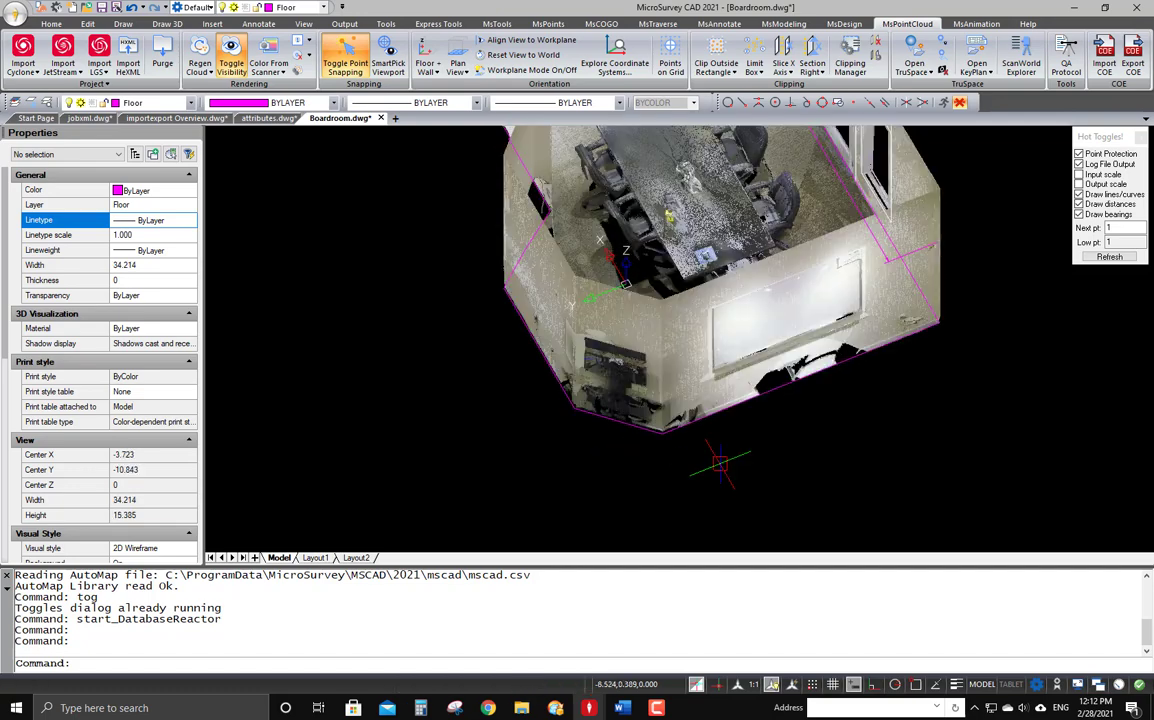
{"action": "middle_click_drag", "start_coordinate": [720, 462], "coordinate": [509, 400], "text": "shift"}
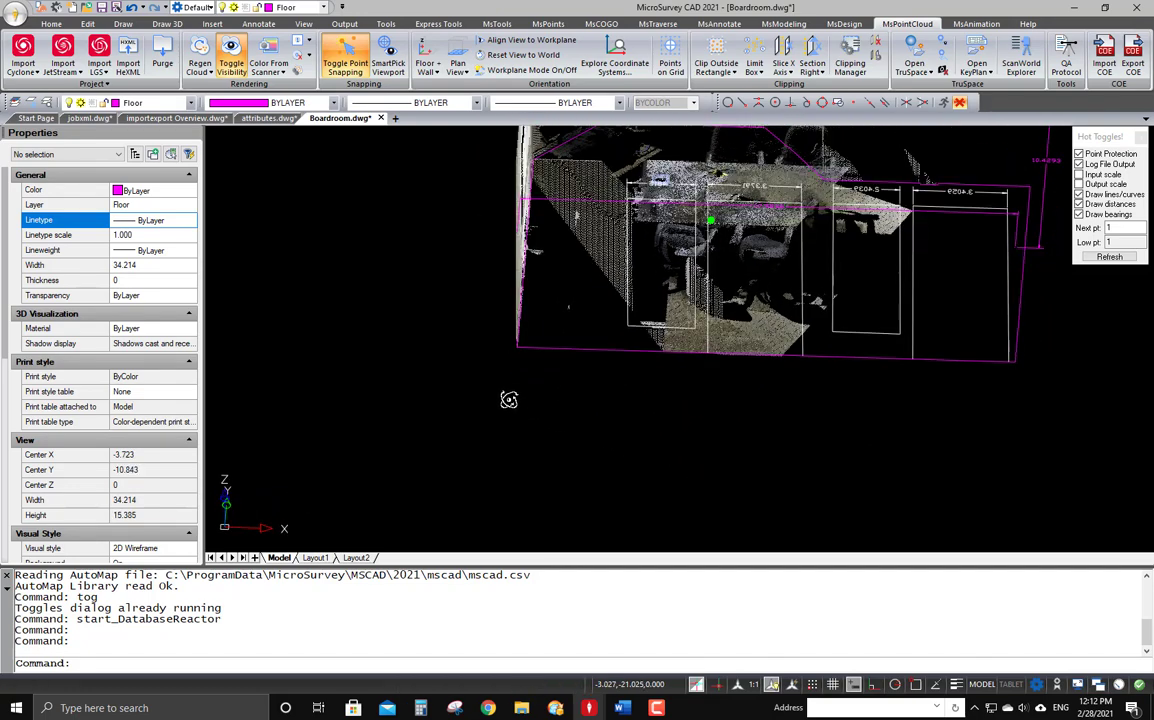
{"action": "middle_click_drag", "start_coordinate": [751, 255], "coordinate": [770, 470]}
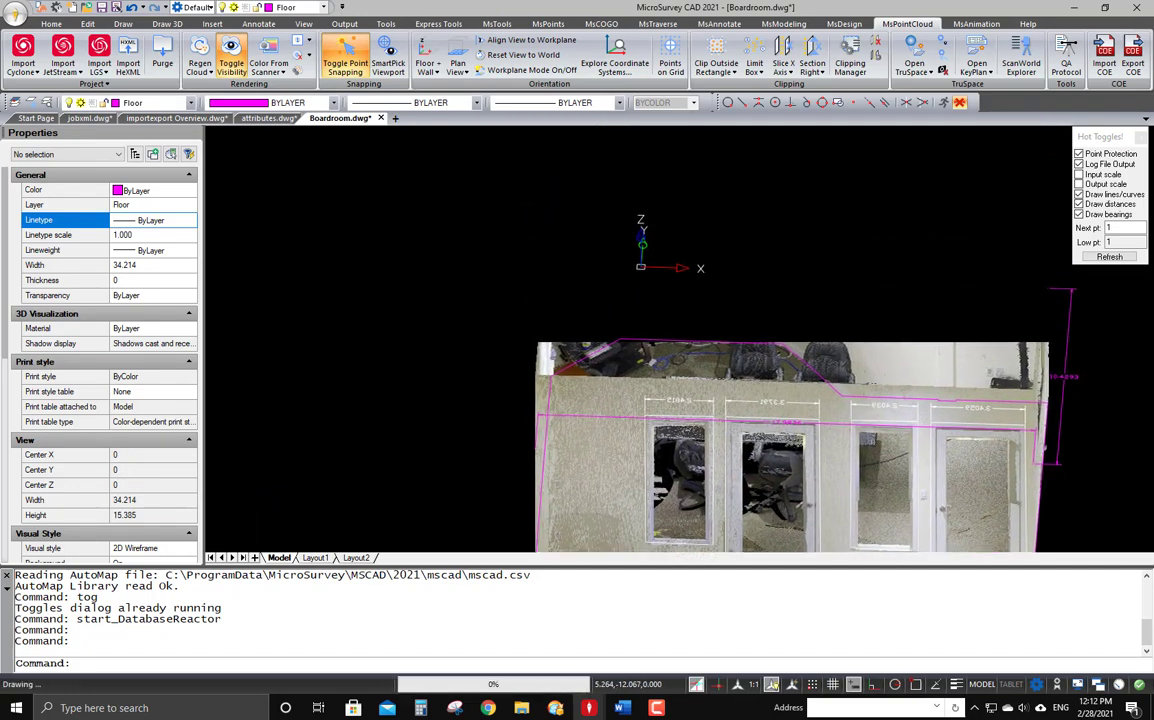
{"action": "scroll", "coordinate": [601, 348], "scroll_direction": "up", "scroll_amount": 2}
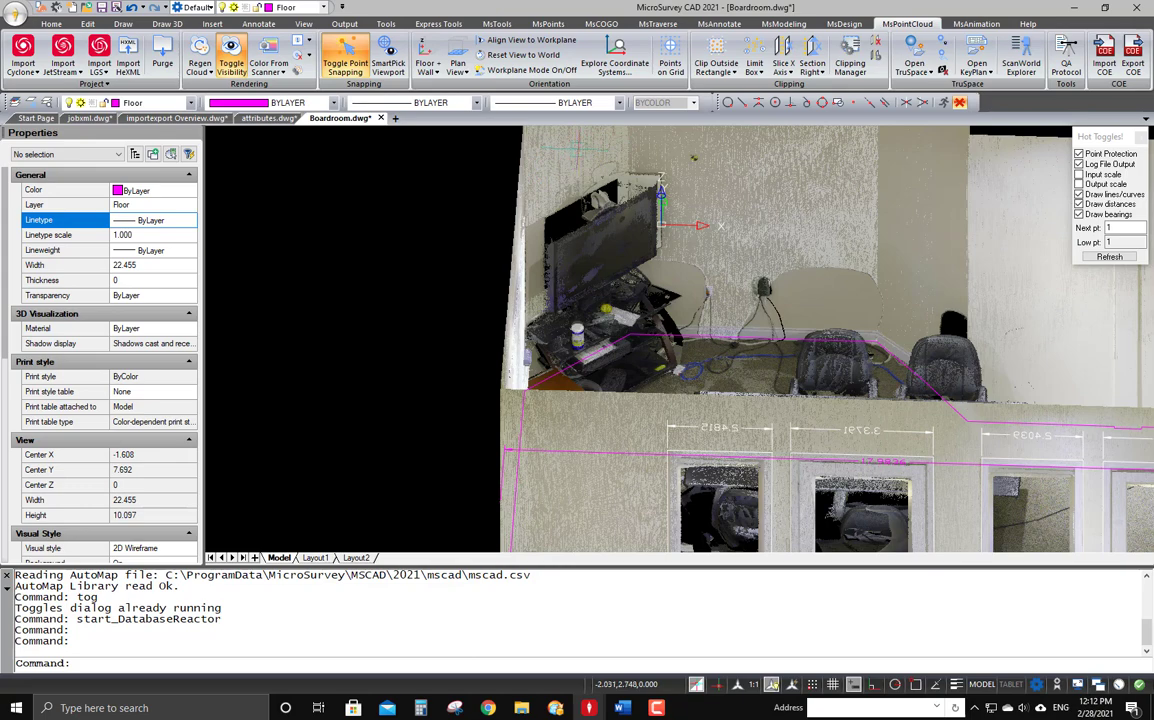
{"action": "scroll", "coordinate": [495, 338], "scroll_direction": "down", "scroll_amount": 3}
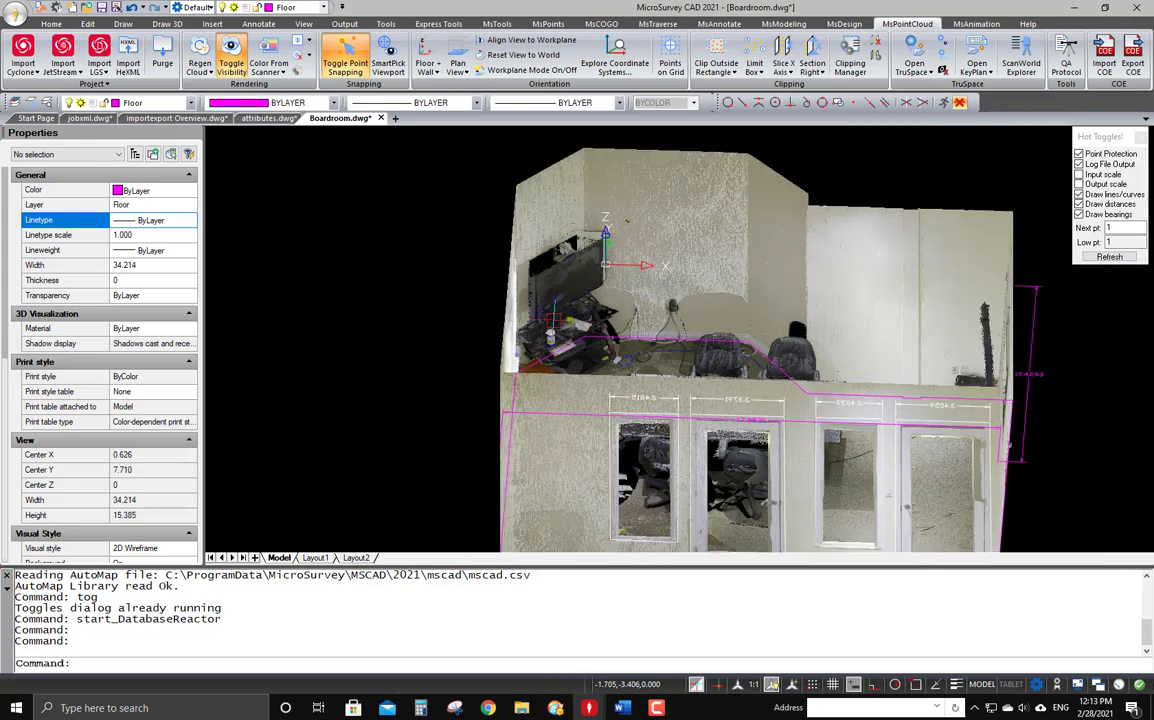
{"action": "middle_click_drag", "start_coordinate": [440, 400], "coordinate": [483, 428], "text": "shift"}
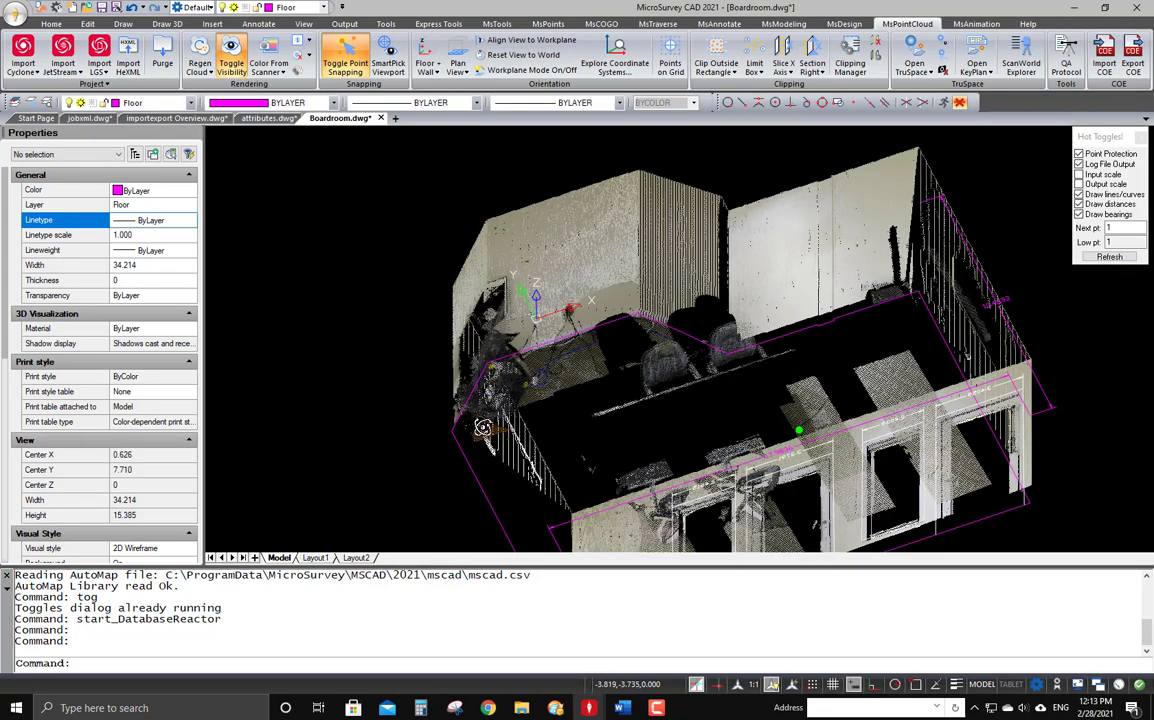
- Open the Clipping Manager for the boardroom scan and inspect the room toward its end wall
{"action": "left_click", "coordinate": [851, 63]}
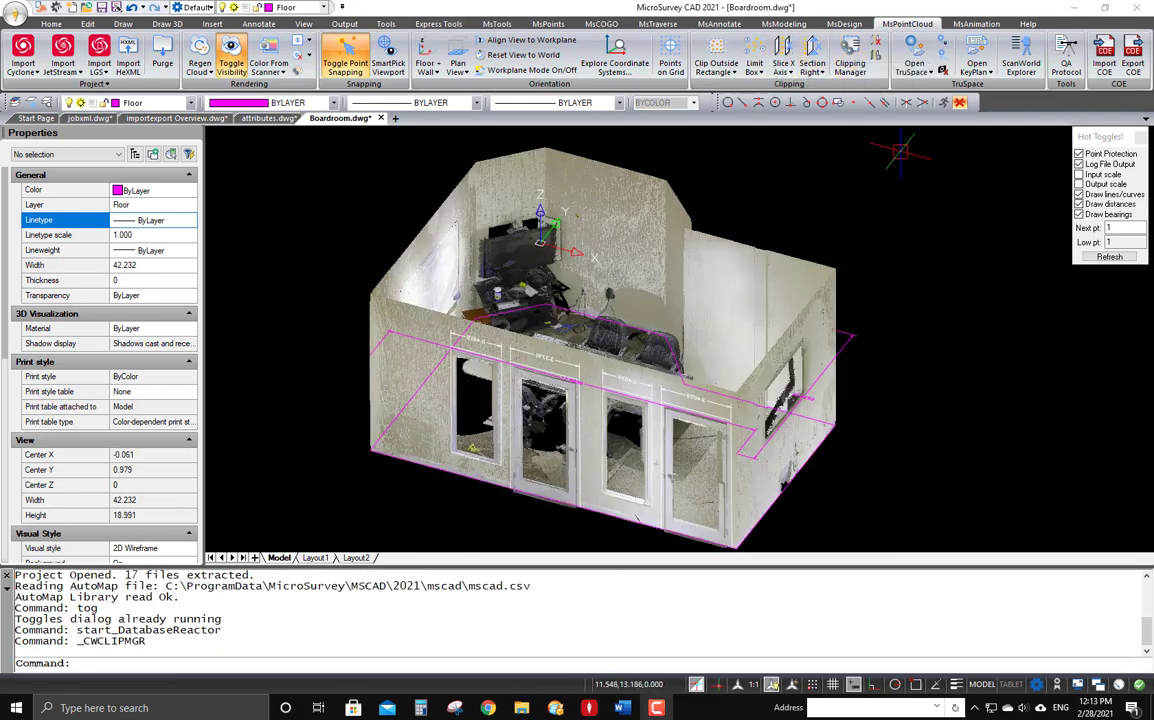
{"action": "middle_click_drag", "start_coordinate": [608, 348], "coordinate": [825, 377], "text": "shift"}
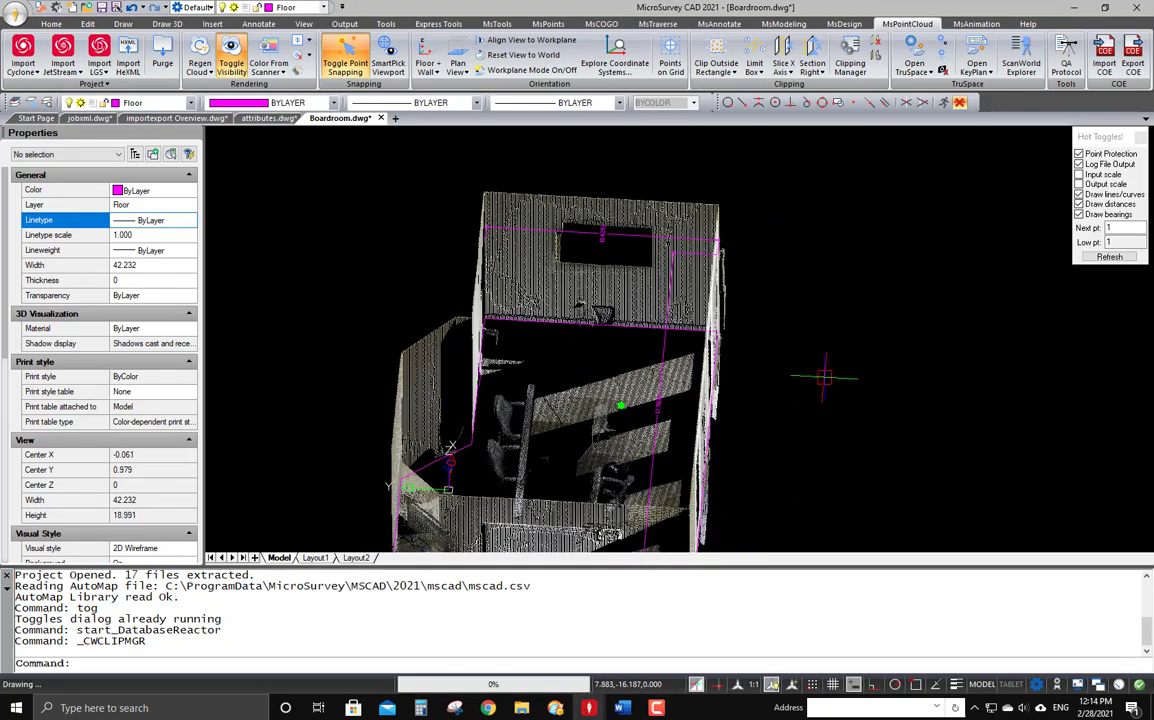
- Enable the new_slice clipping in the Clipping Manager to isolate the door and window wall, and view that wall from inside the room
{"action": "left_click", "coordinate": [852, 50]}
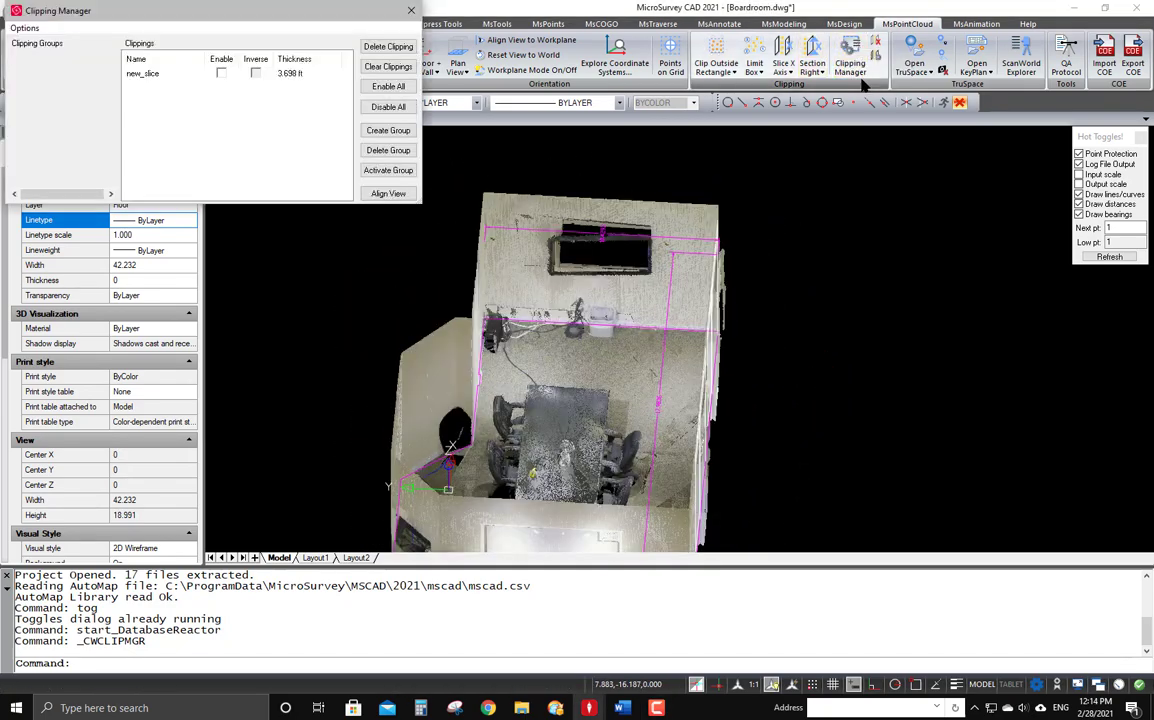
{"action": "left_click", "coordinate": [221, 74]}
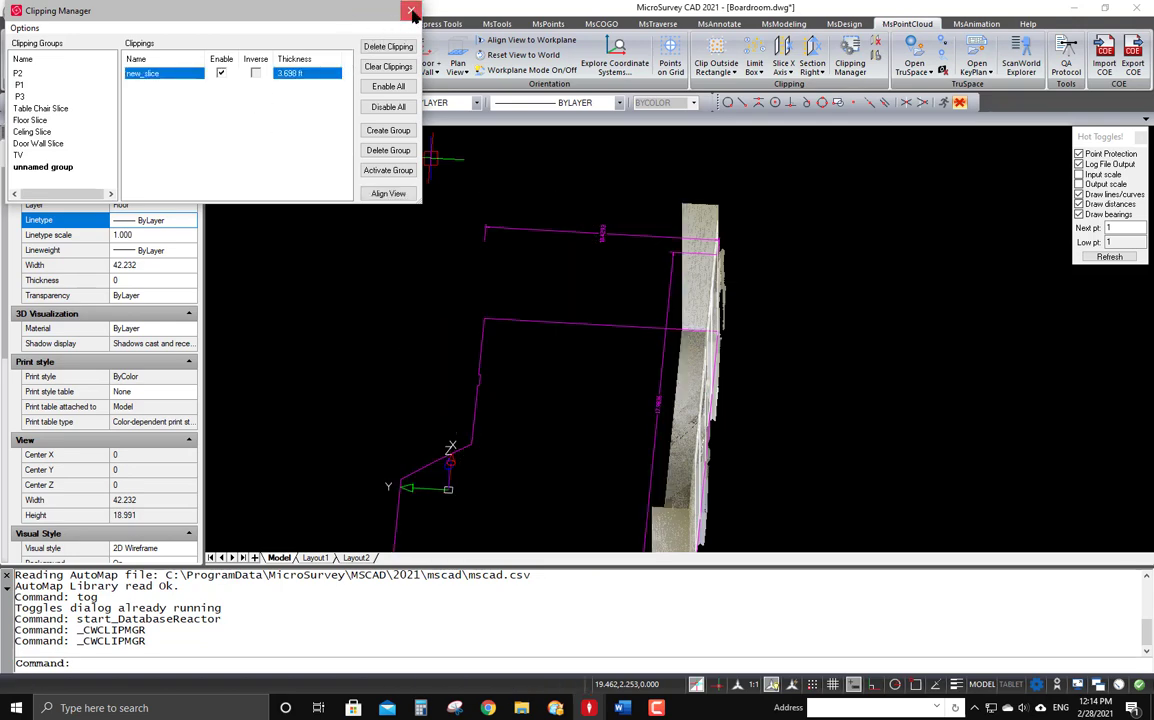
{"action": "left_click", "coordinate": [412, 12]}
{"action": "middle_click_drag", "start_coordinate": [592, 428], "coordinate": [747, 404], "text": "shift"}
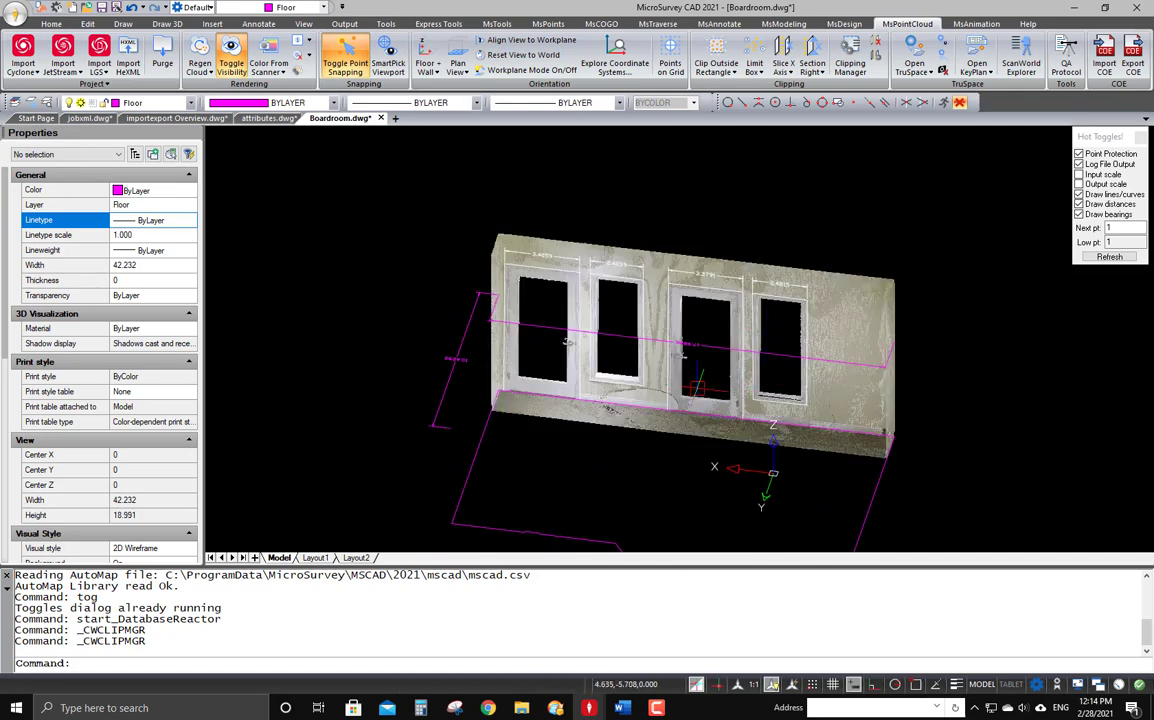
{"action": "scroll", "coordinate": [632, 361], "scroll_direction": "up", "scroll_amount": 1}
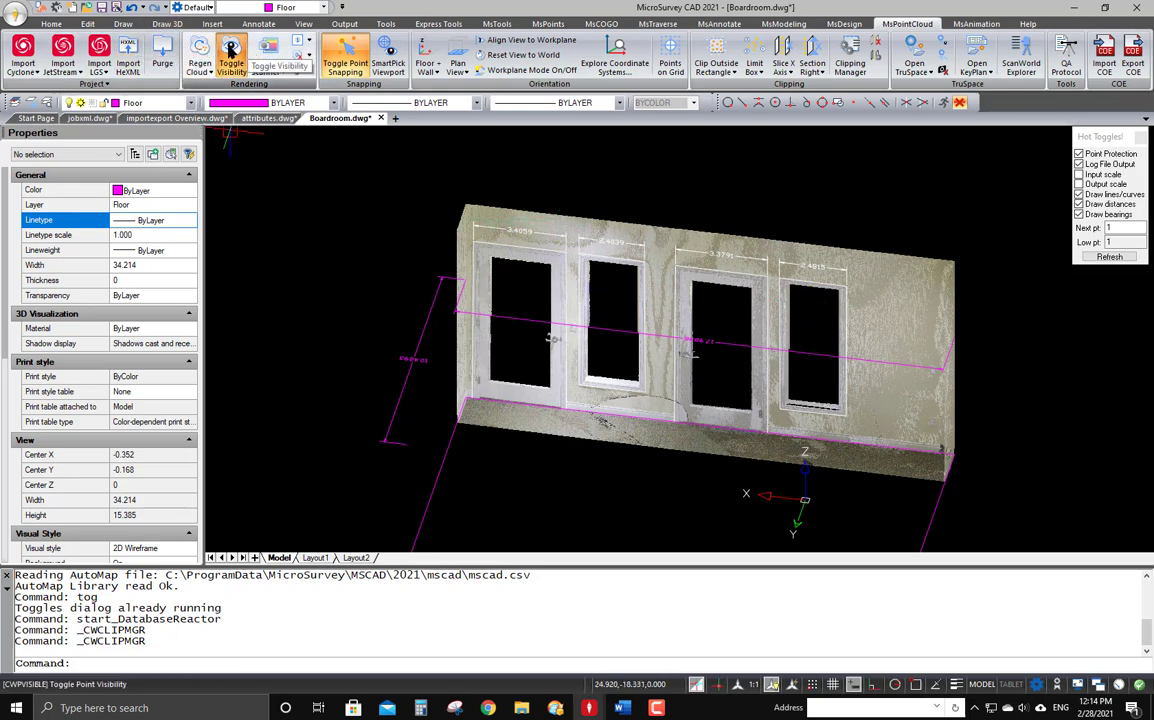
- Hide the point cloud and view the drafted linework in model space, Layout1 and Layout2, returning to model space
{"action": "left_click", "coordinate": [231, 50]}
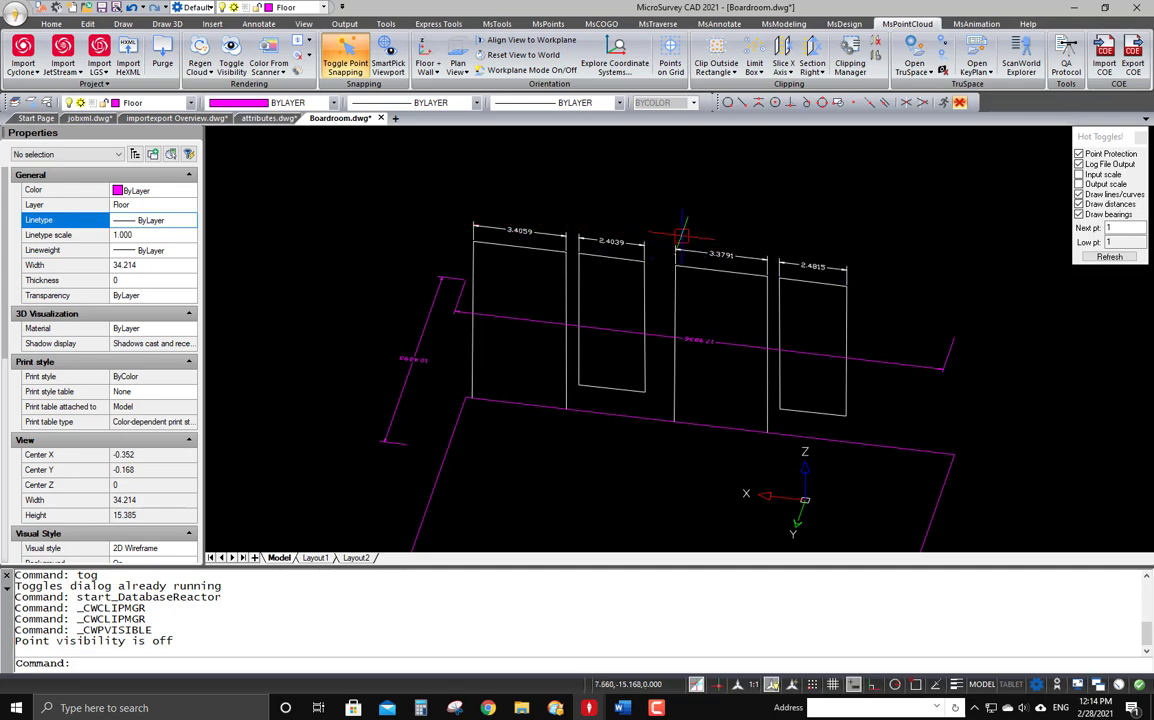
{"action": "scroll", "coordinate": [681, 237], "scroll_direction": "down", "scroll_amount": 3}
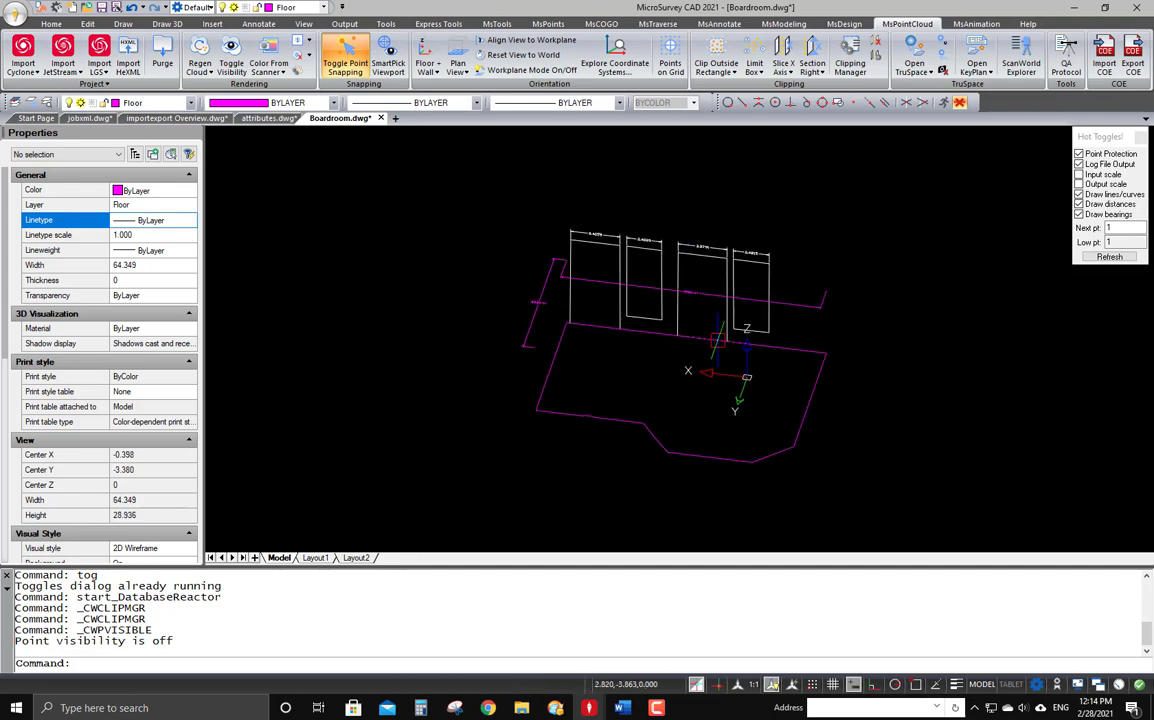
{"action": "left_click", "coordinate": [314, 558]}
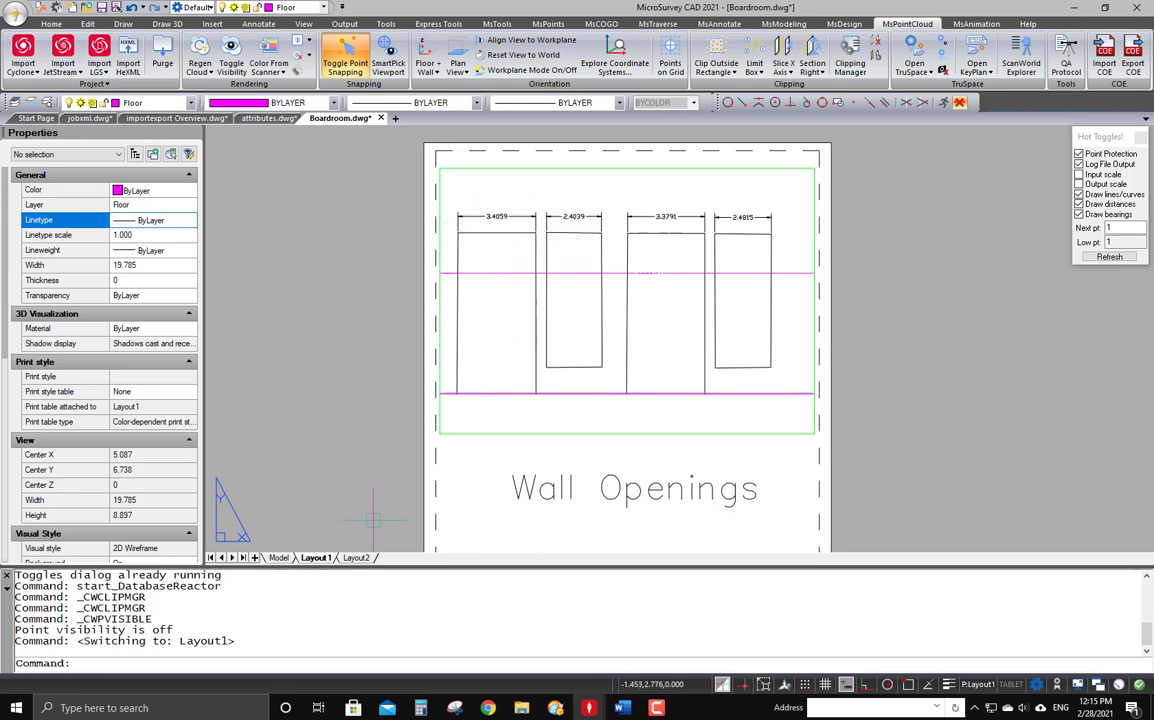
{"action": "left_click", "coordinate": [357, 558]}
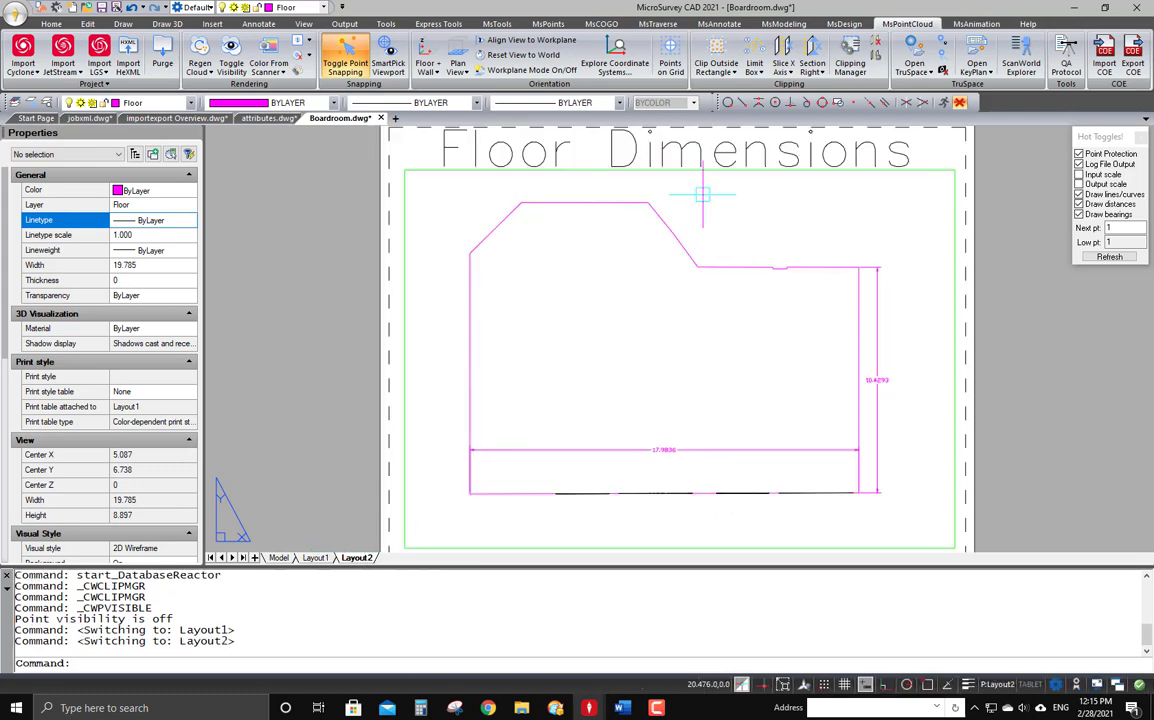
{"action": "left_click", "coordinate": [279, 558]}
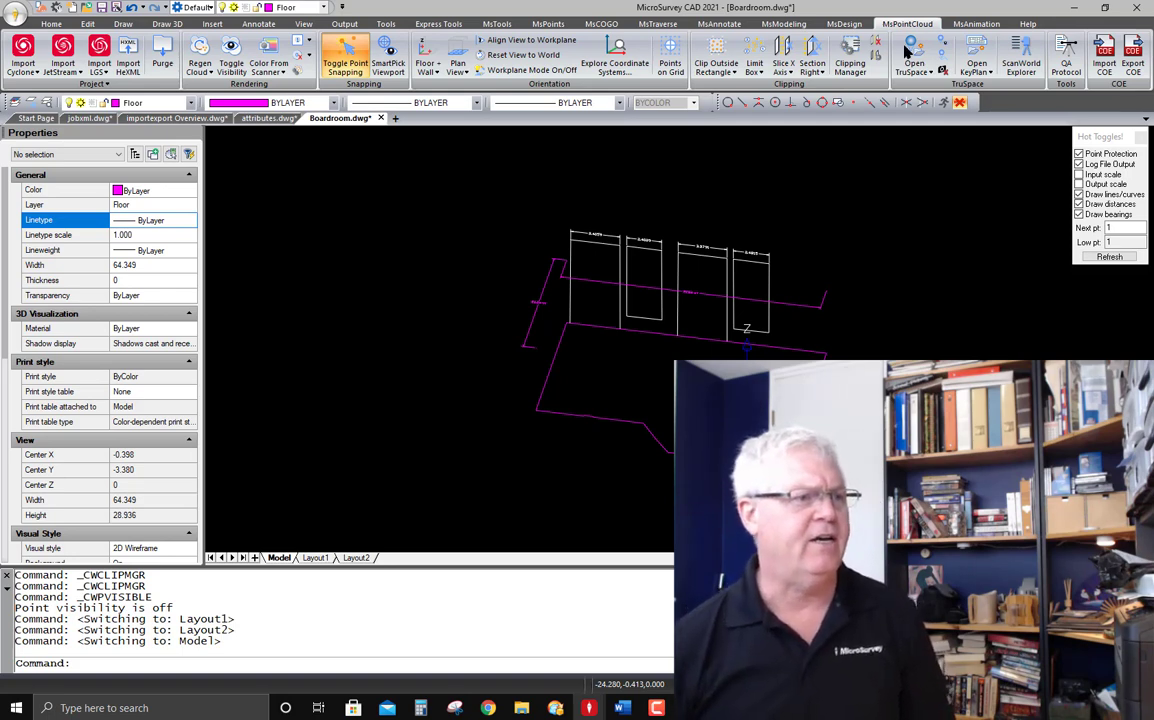
- Review the available export options for points, FieldGenius projects and raw data files such as Leica, Nikon and Sokkia formats
{"action": "left_click", "coordinate": [557, 25]}
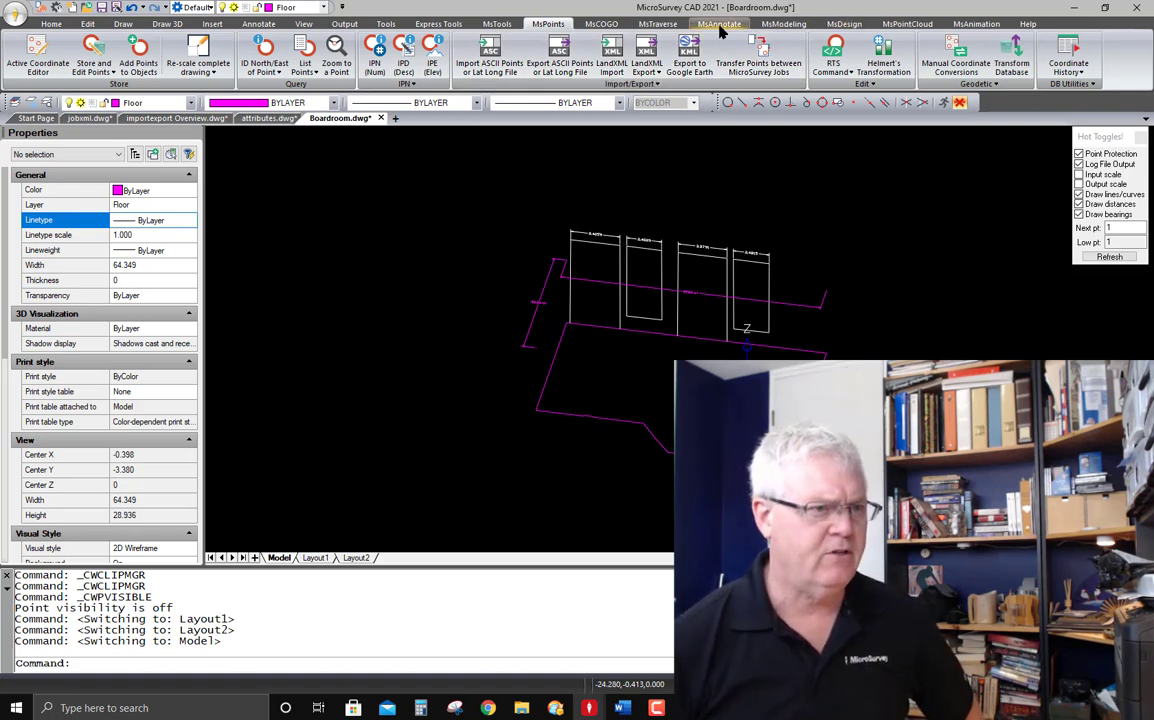
{"action": "left_click", "coordinate": [656, 26]}
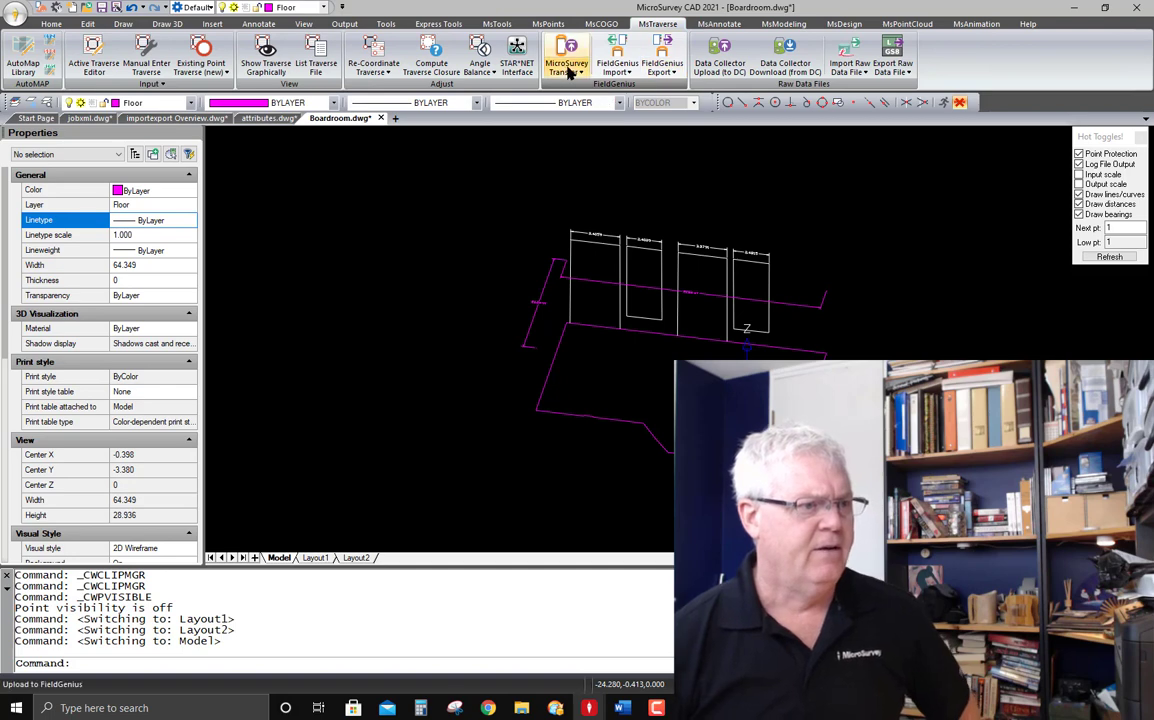
{"action": "left_click", "coordinate": [662, 66]}
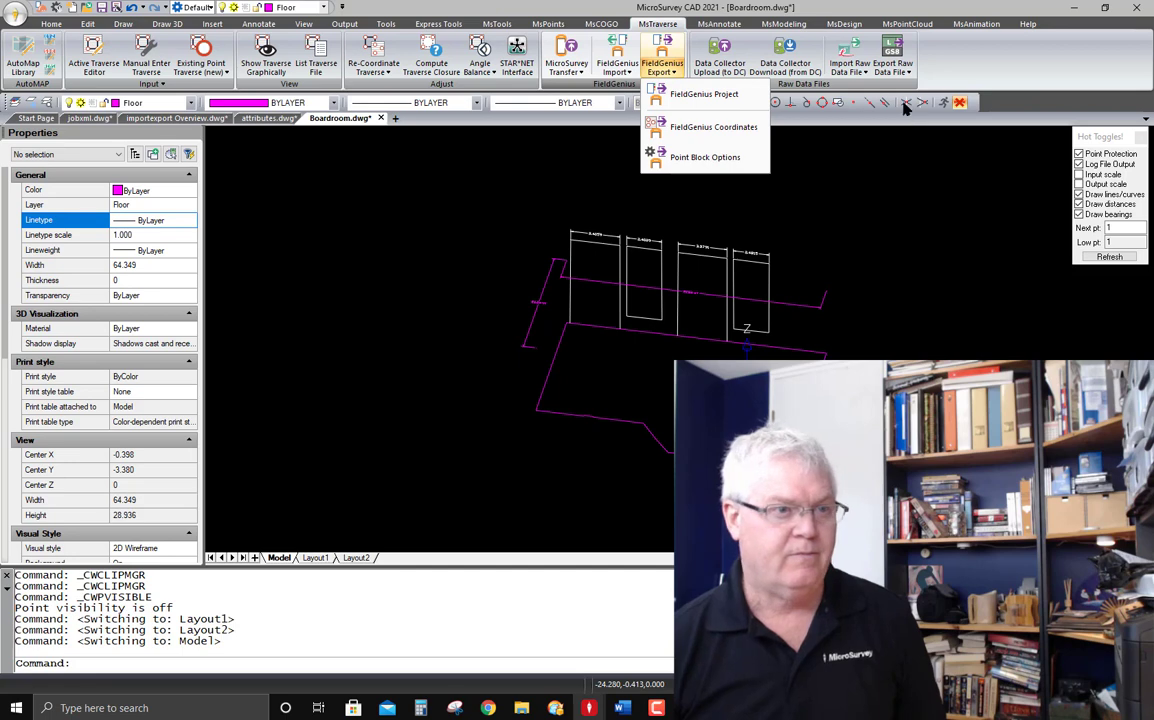
{"action": "left_click", "coordinate": [900, 70]}
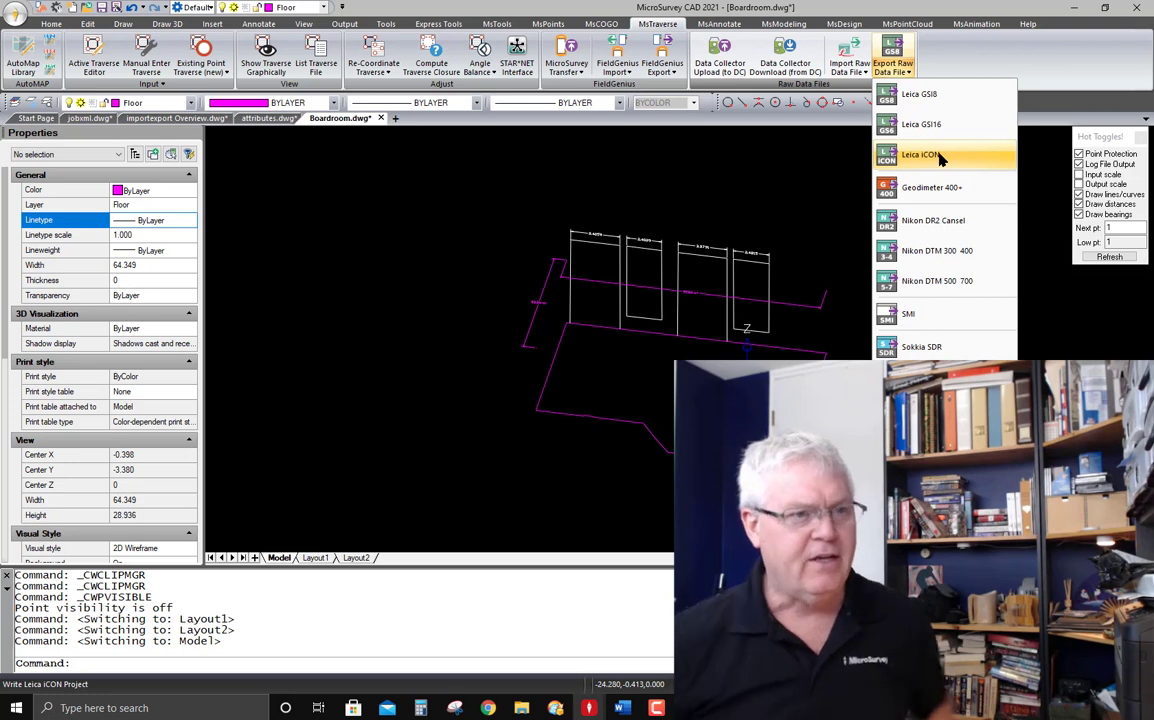
{"action": "left_click", "coordinate": [1040, 65]}
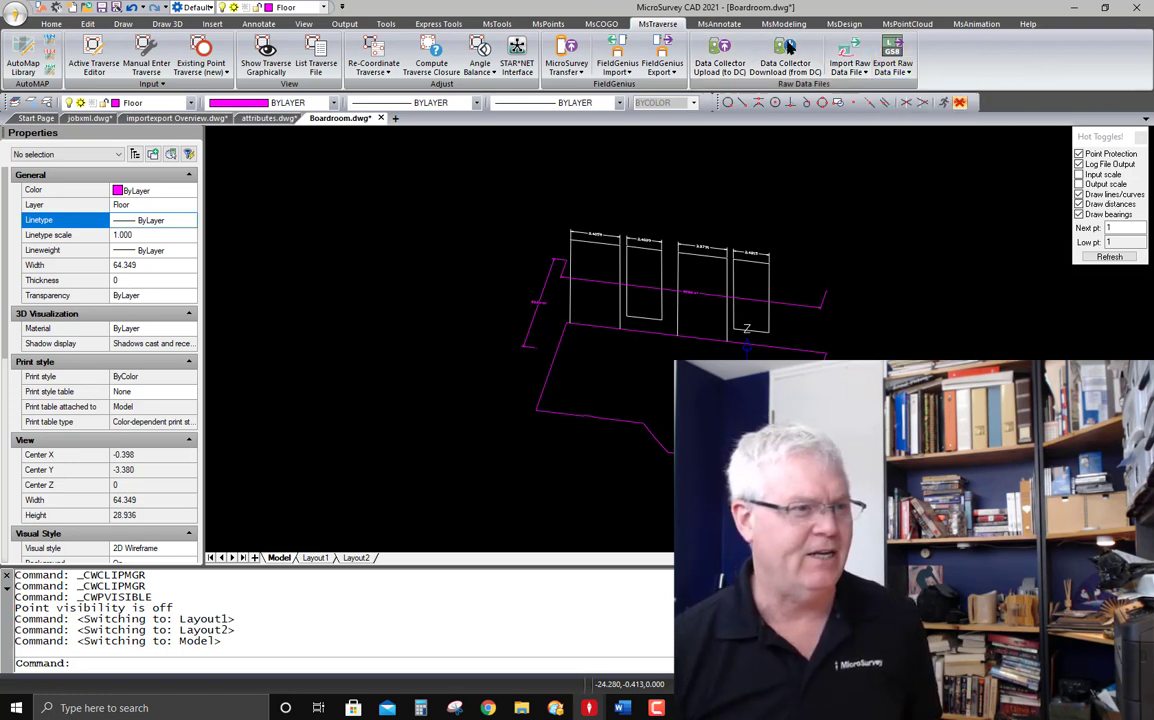
{"action": "left_click", "coordinate": [547, 24]}
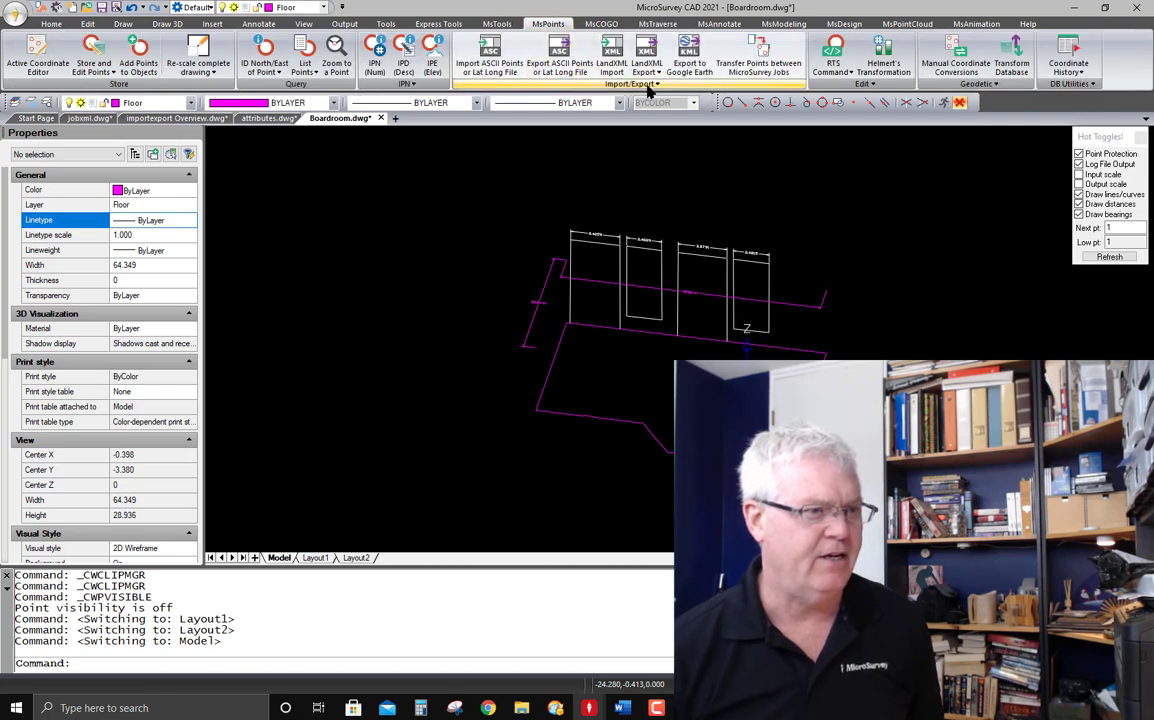